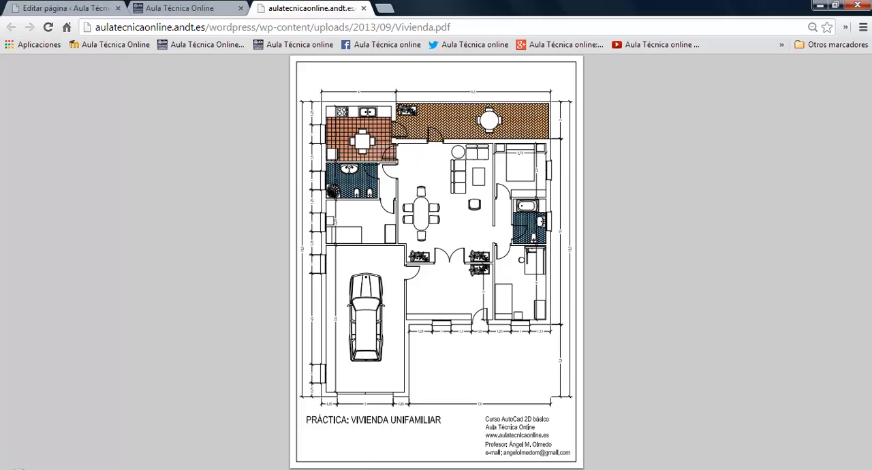
- Switch to AutoCAD and create a new layer named Sección in the layer properties manager
click(306, 469)
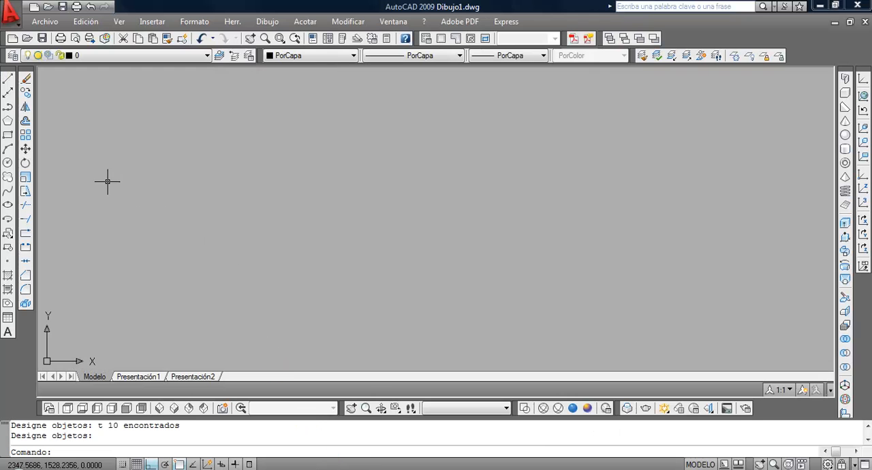
click(15, 60)
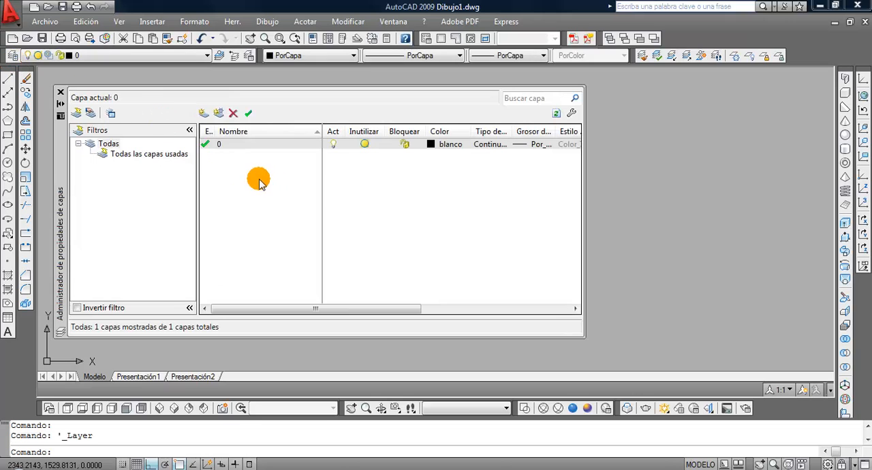
click(204, 113)
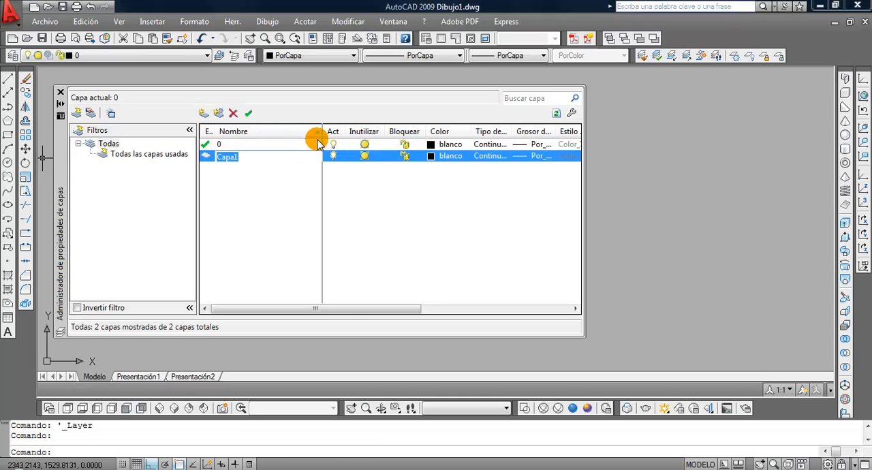
text(Sección)
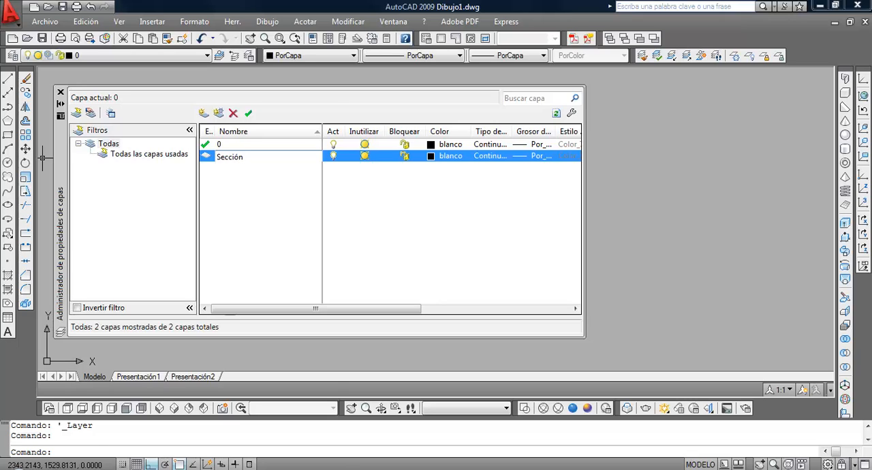
key(Return)
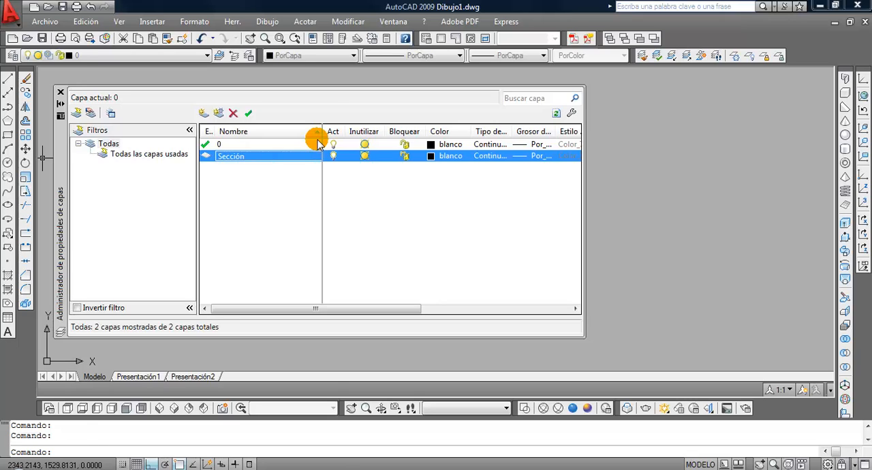
- Set the Sección layer's colour to index colour 176
click(430, 156)
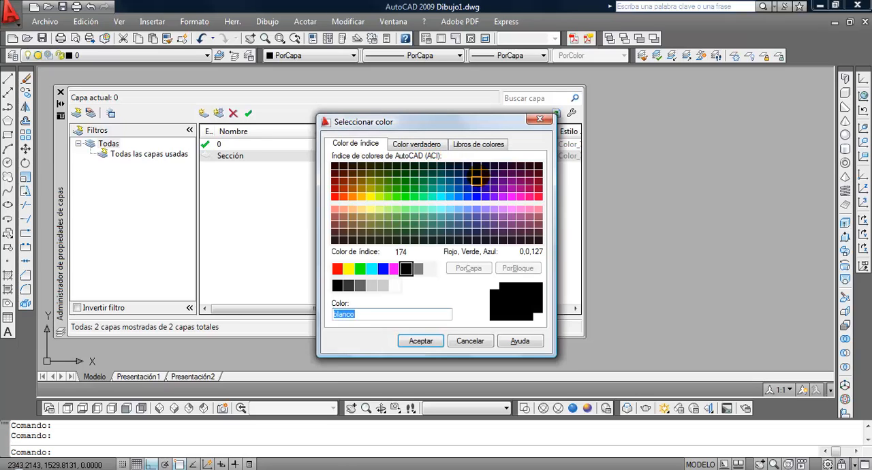
click(477, 173)
click(426, 343)
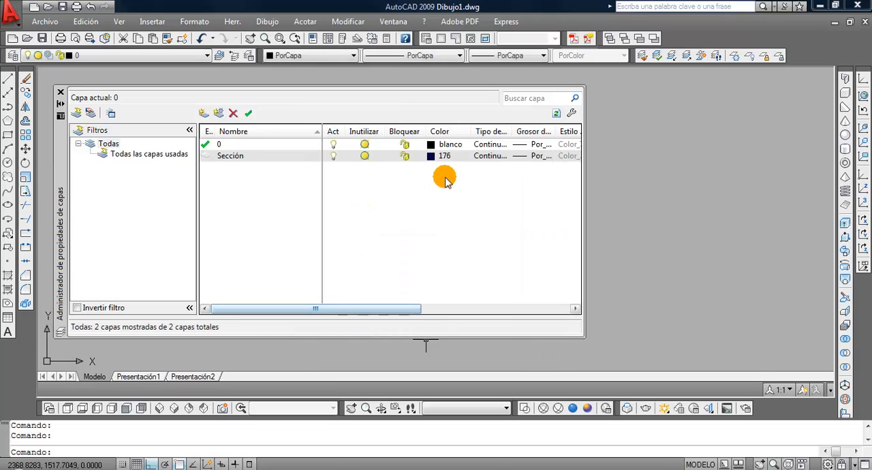
- Set the Sección layer's lineweight to 0.30 mm and make it the current layer, closing the layer manager
click(530, 157)
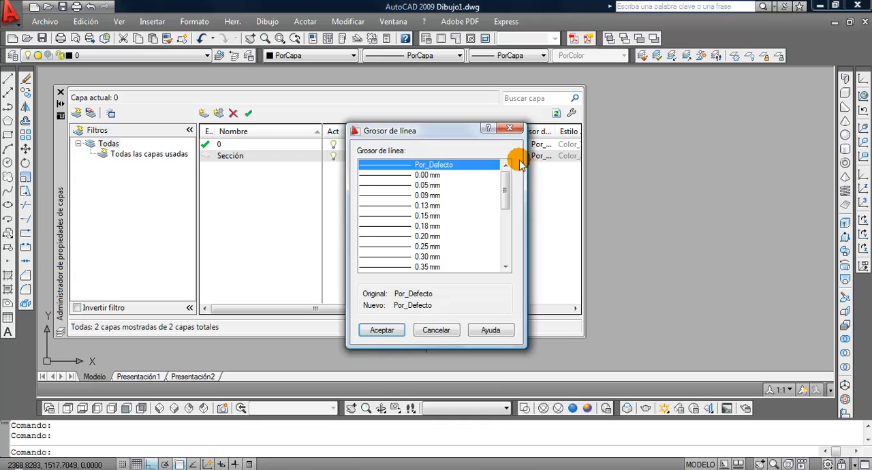
click(421, 257)
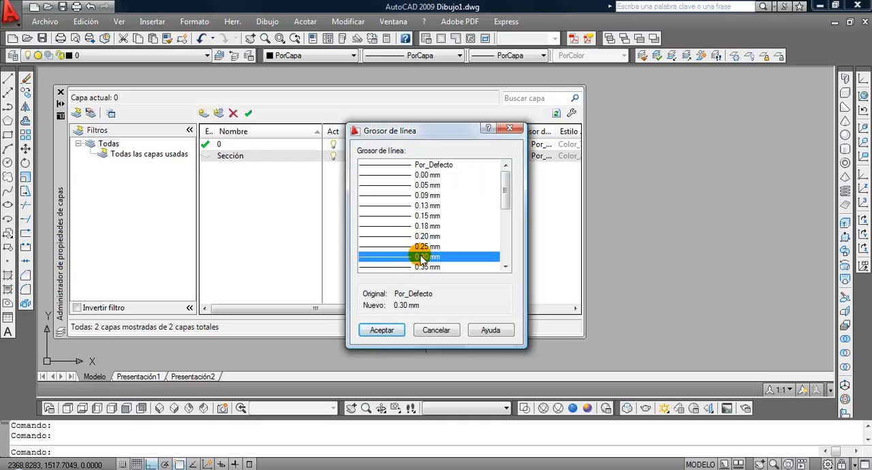
click(383, 331)
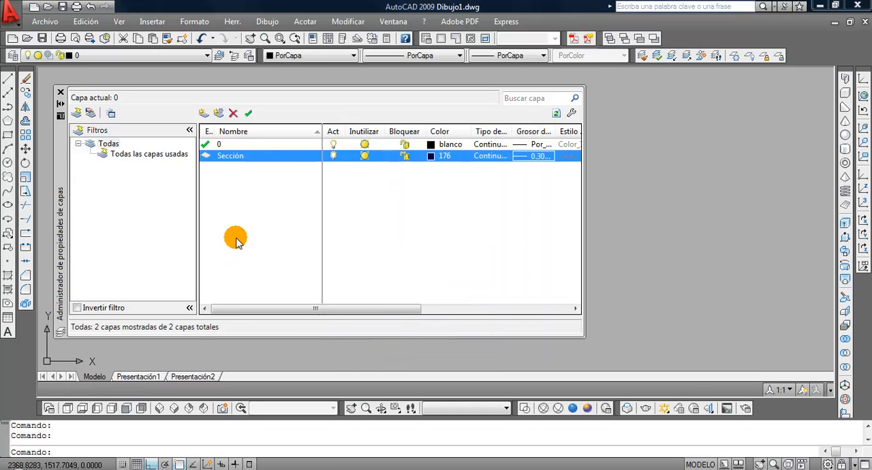
double_click(206, 156)
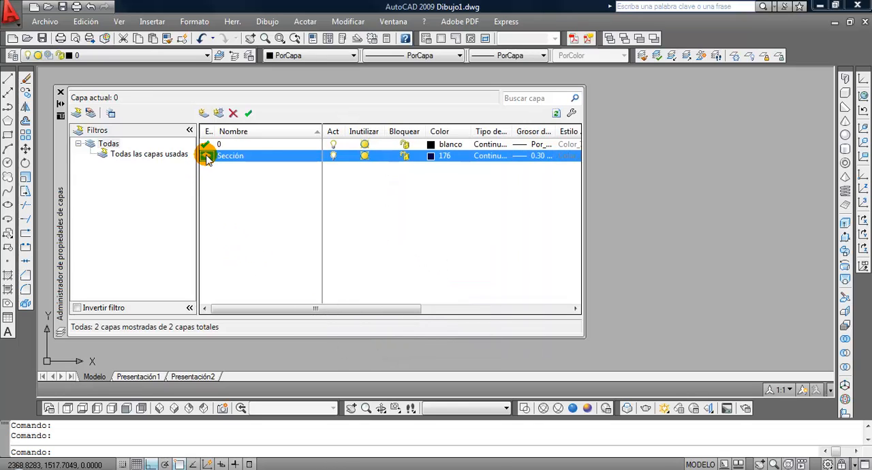
click(59, 91)
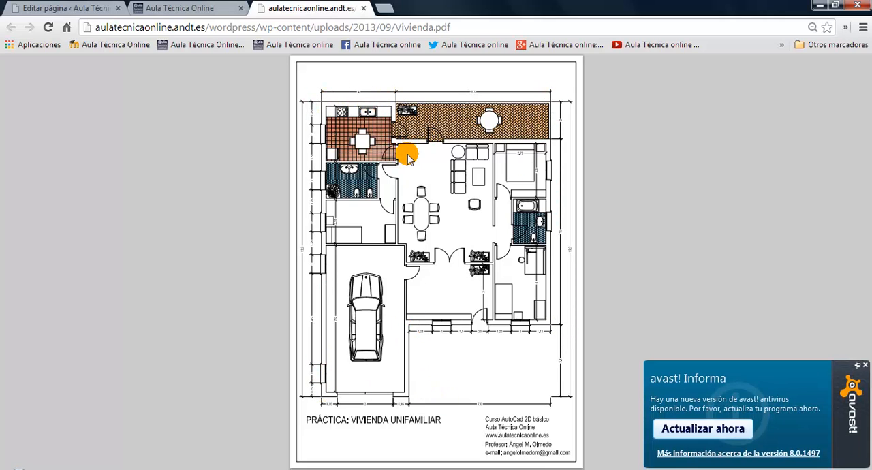
- Examine the Vivienda.pdf floor plan at page width to read the overall length of the house's left outer wall
click(865, 365)
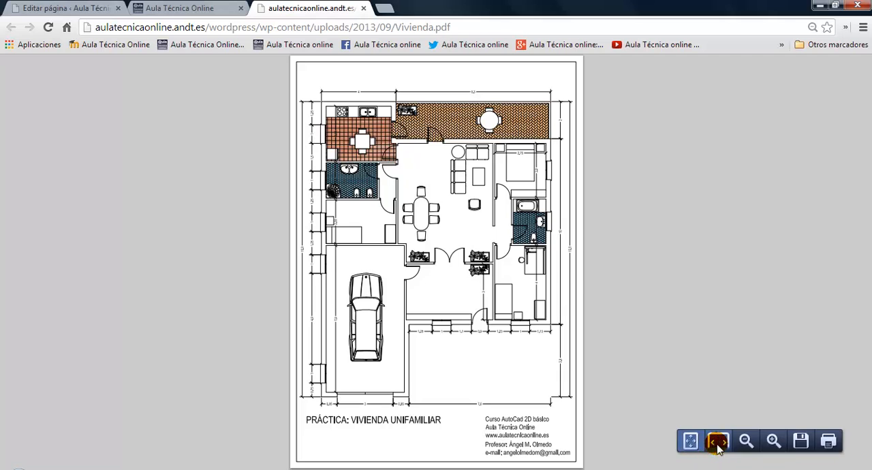
click(718, 443)
scroll(382, 238, down, 2)
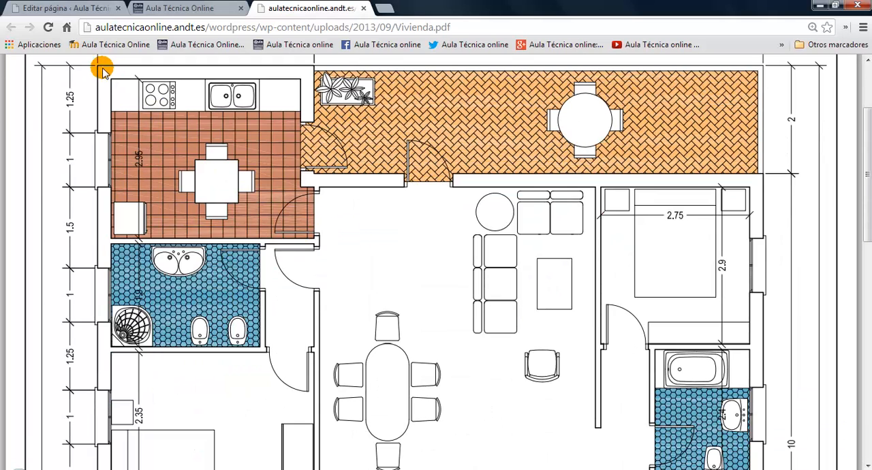
scroll(226, 164, down, 3)
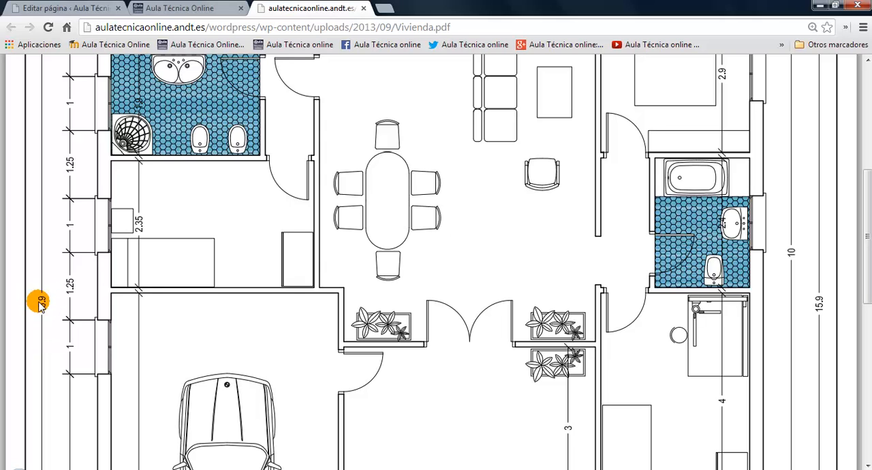
- Switch to AutoCAD and start a polyline at a free point in the upper part of the drawing area
click(333, 469)
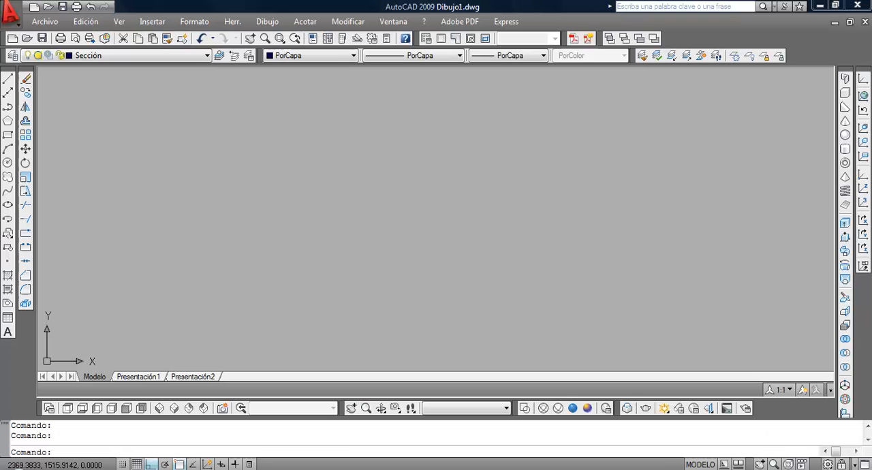
click(7, 107)
click(273, 113)
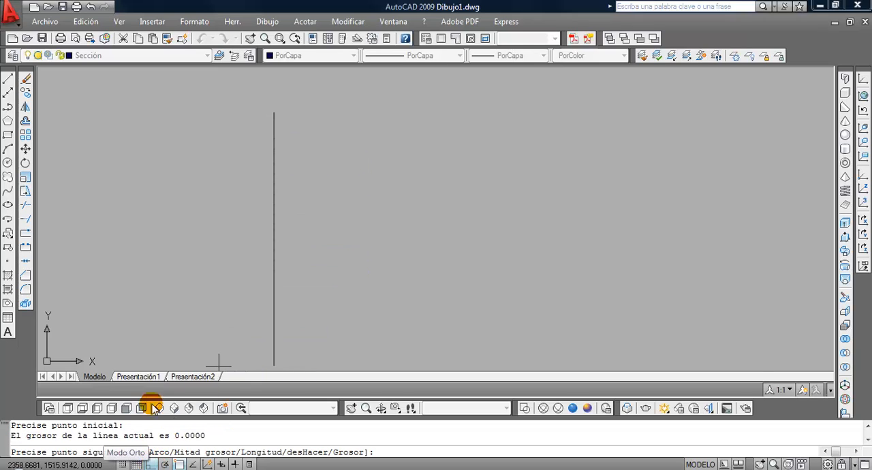
- Turn Ortho mode off and show the status bar mode toggles as text labels instead of icons
key(F8)
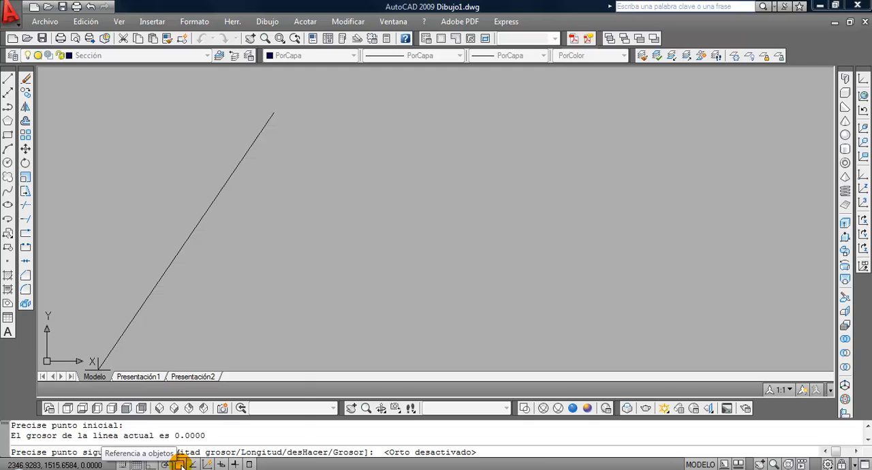
right_click(178, 464)
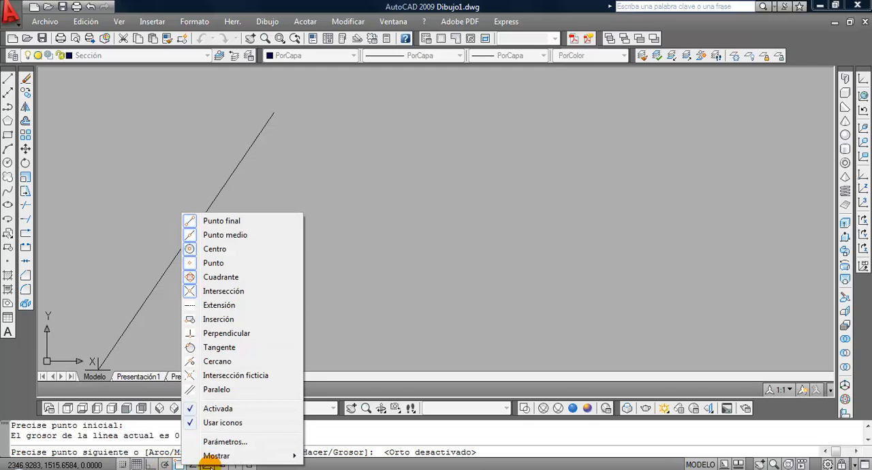
right_click(232, 463)
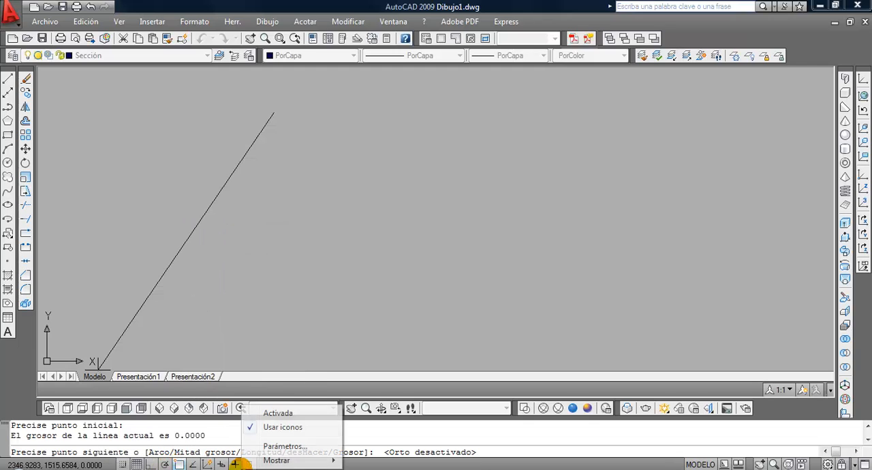
click(251, 428)
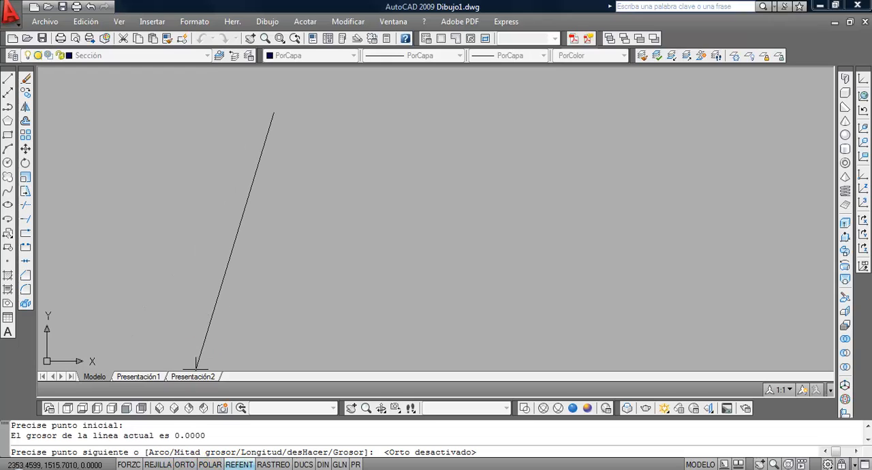
- Turn Ortho mode on and draw the first polyline segment 15.9 straight down for the left outer wall
click(185, 465)
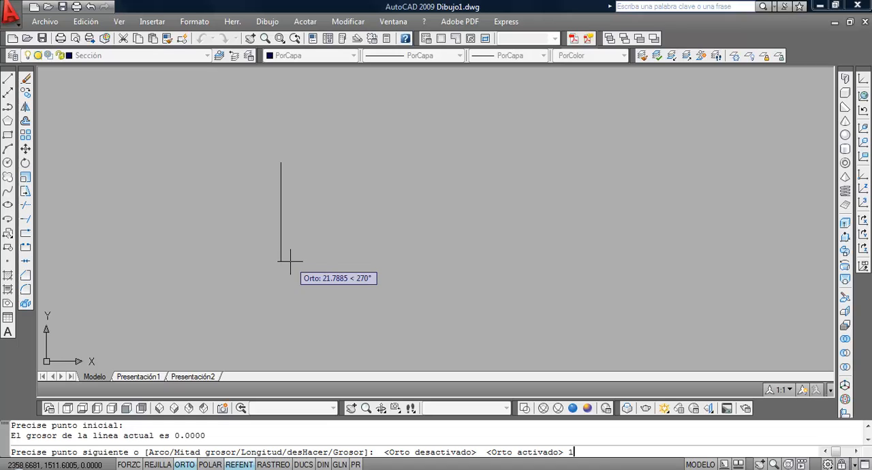
text(15.9)
key(Return)
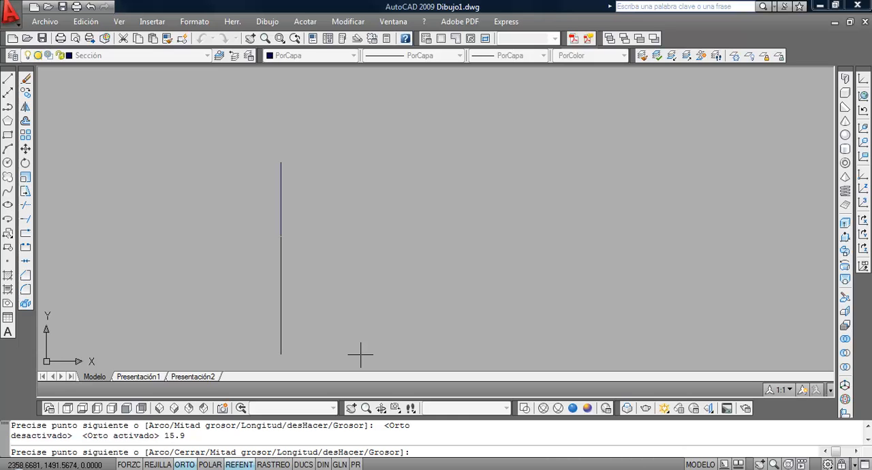
- Check the garage front's width on the PDF plan and draw it in AutoCAD as a 4.7 segment to the right
key(alt+Tab)
scroll(382, 307, down, 5)
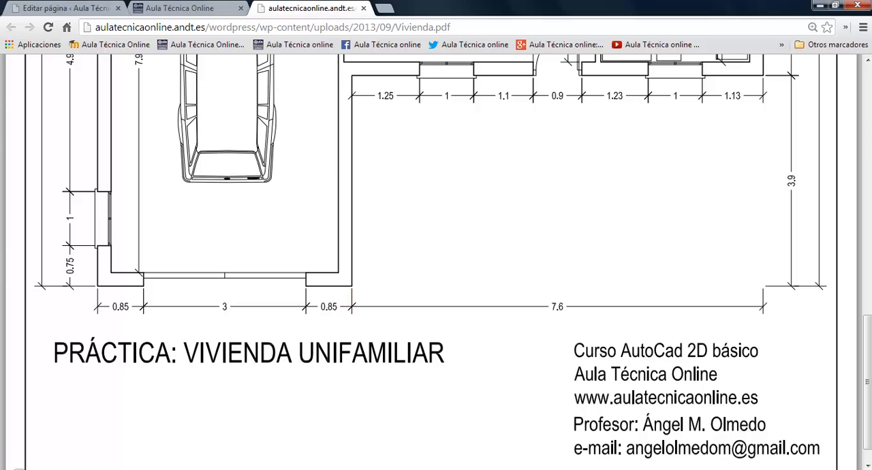
key(alt+Tab)
text(4.)
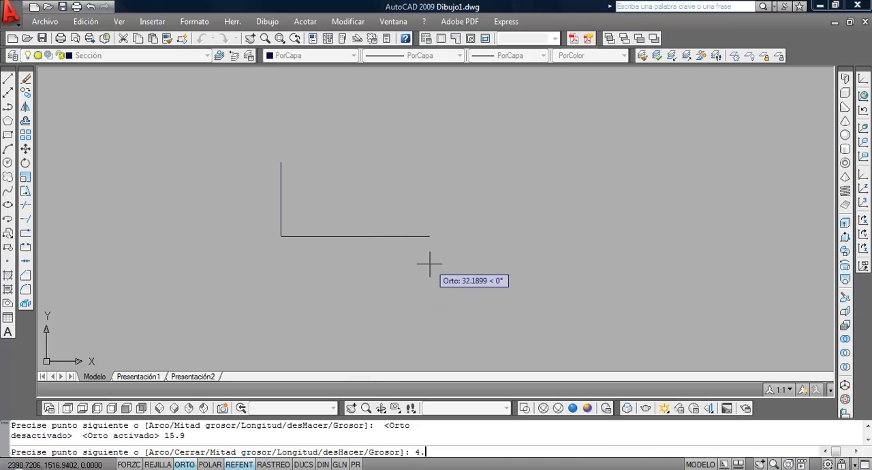
text(7)
key(Return)
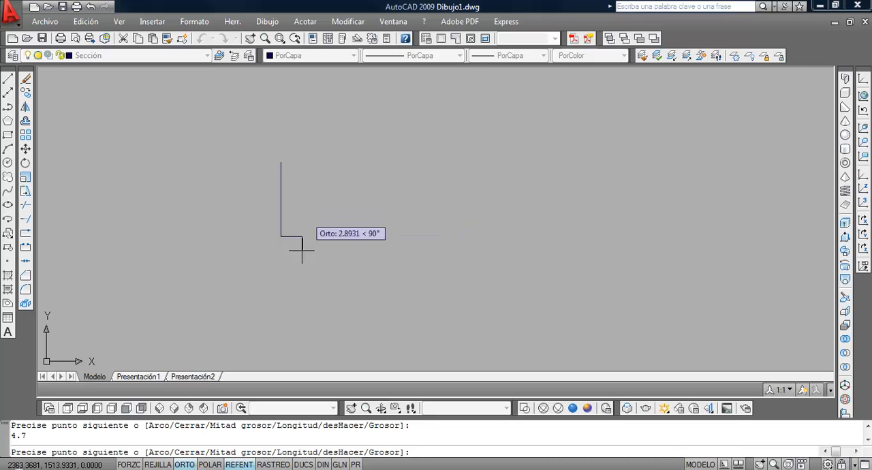
- Check the setback beside the garage on the PDF plan and draw it in AutoCAD as a 3.9 segment upward
key(alt+Tab)
middle_click(493, 298)
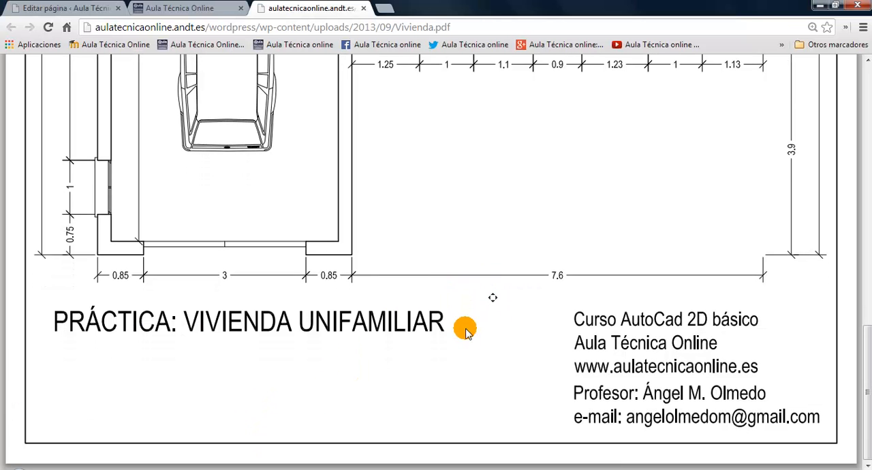
scroll(466, 331, up, 2)
key(alt+Tab)
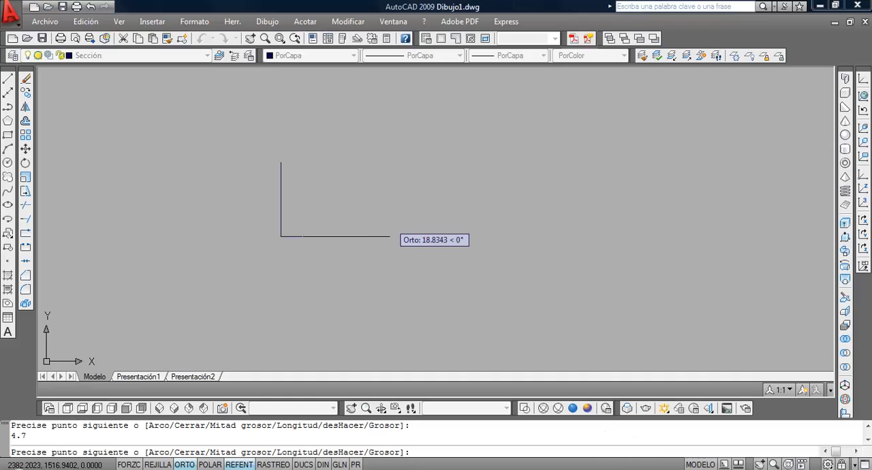
text(3.9)
key(Return)
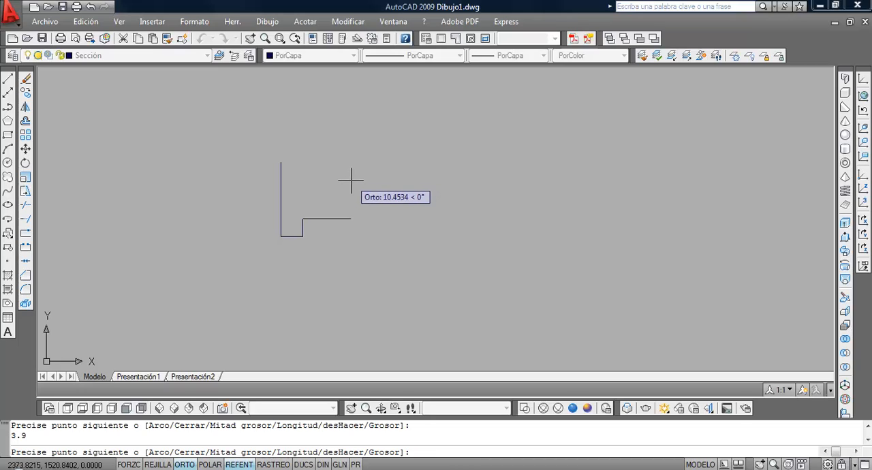
- Check the remaining front facade on the PDF plan and continue the polyline in AutoCAD 7.6 to the right and 10 upward
scroll(350, 183, up, 3)
middle_drag(323, 169, 375, 202)
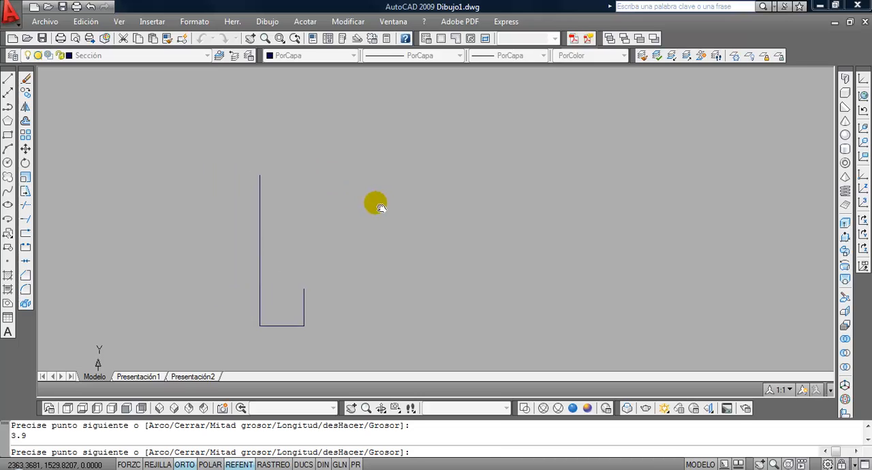
key(alt+Tab)
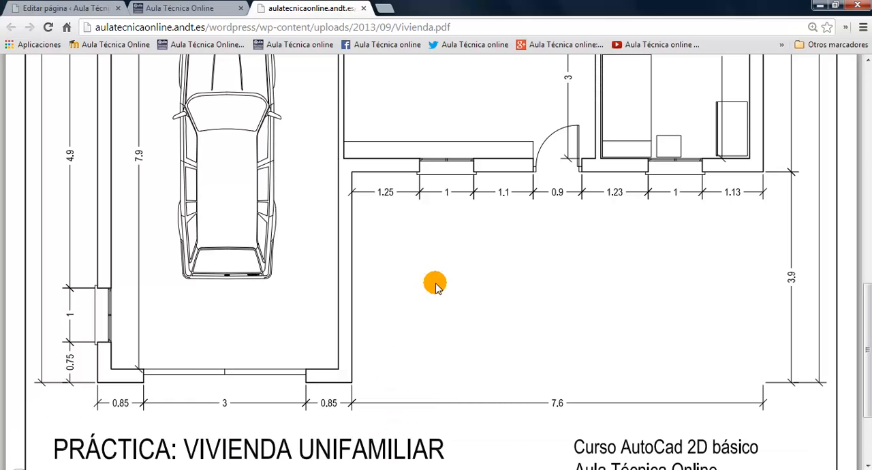
key(alt+Tab)
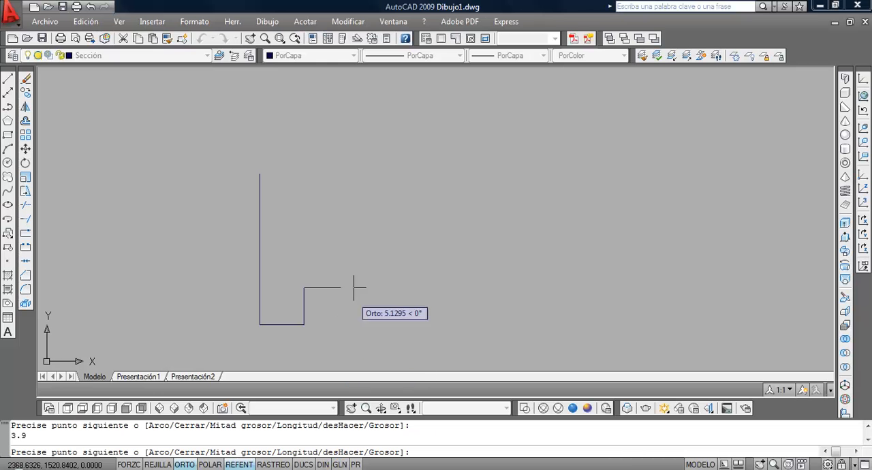
text(7.6)
key(Return)
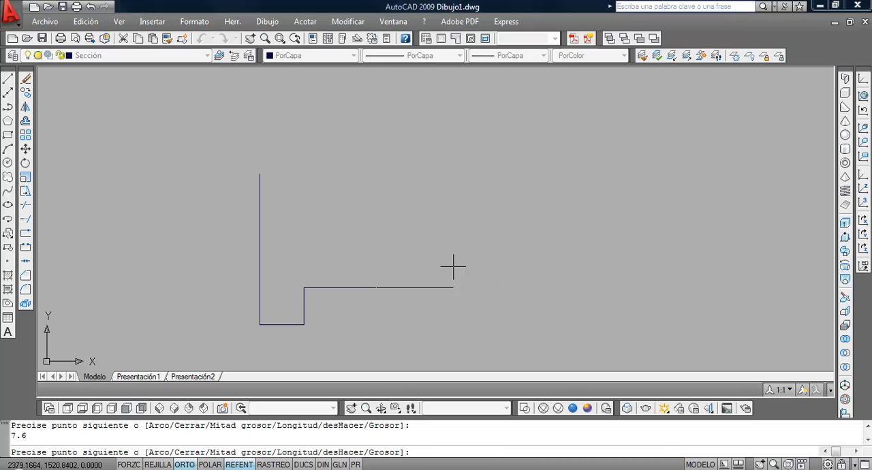
text(10)
key(Return)
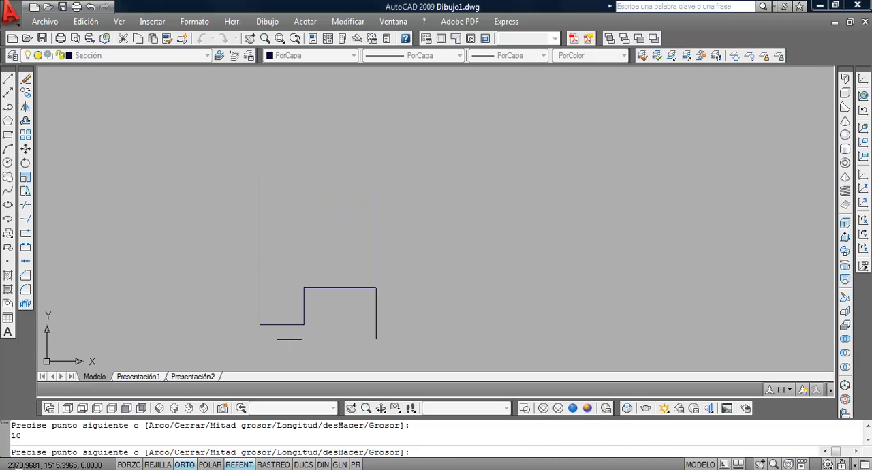
- Check the rear terrace's width on the PDF plan and draw it in AutoCAD as an 8.3 segment to the left
key(alt+Tab)
scroll(518, 97, up, 10)
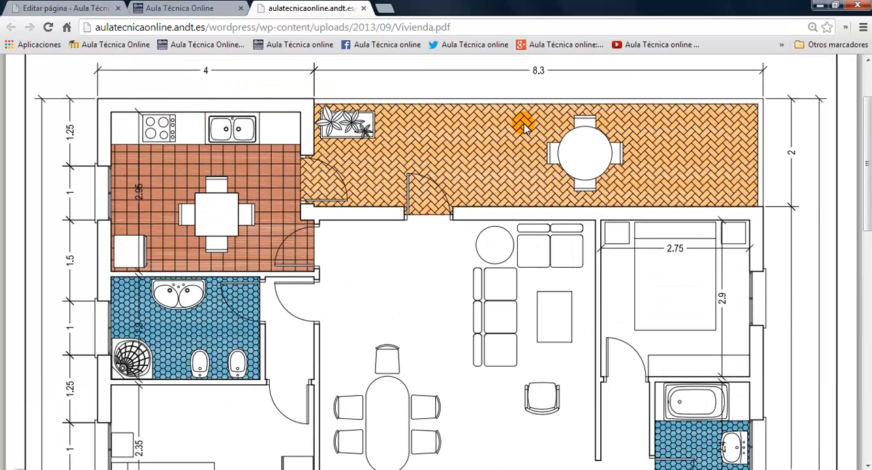
click(390, 469)
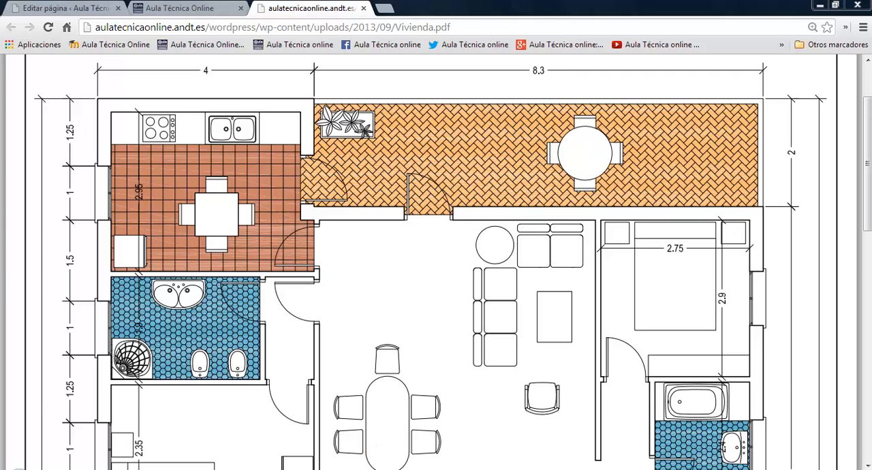
text(8.)
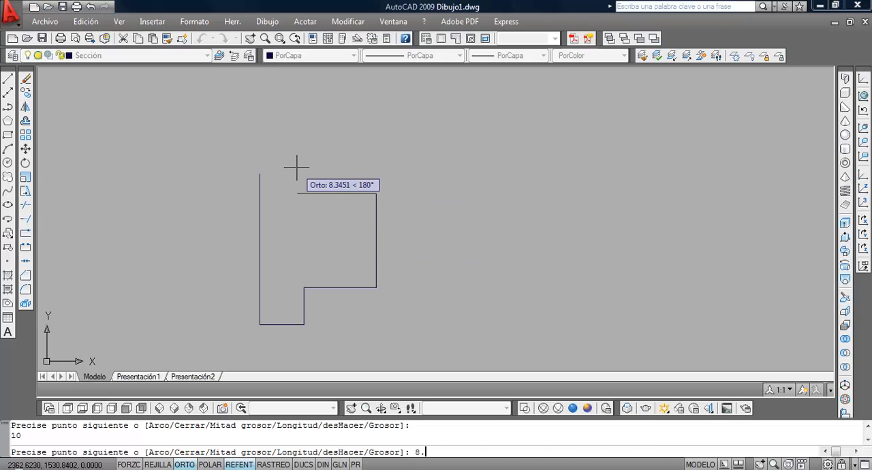
text(3)
key(Return)
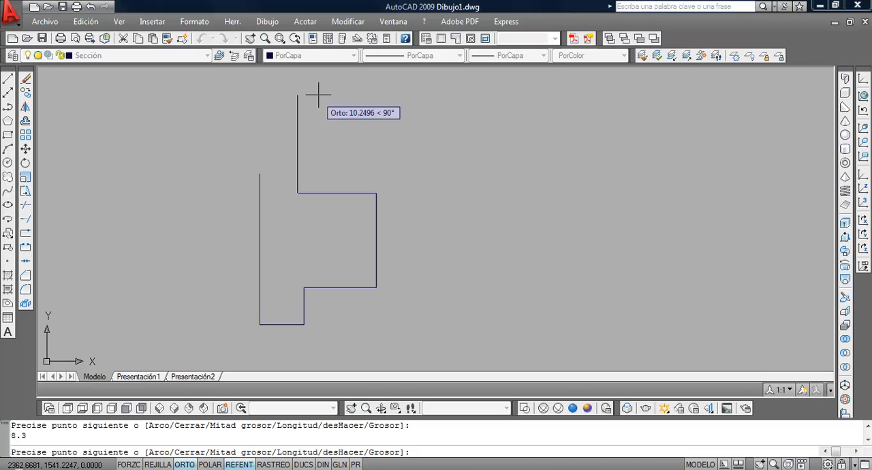
- Draw a 2 segment upward beside the kitchen and close the outer wall polyline
text(2)
key(Return)
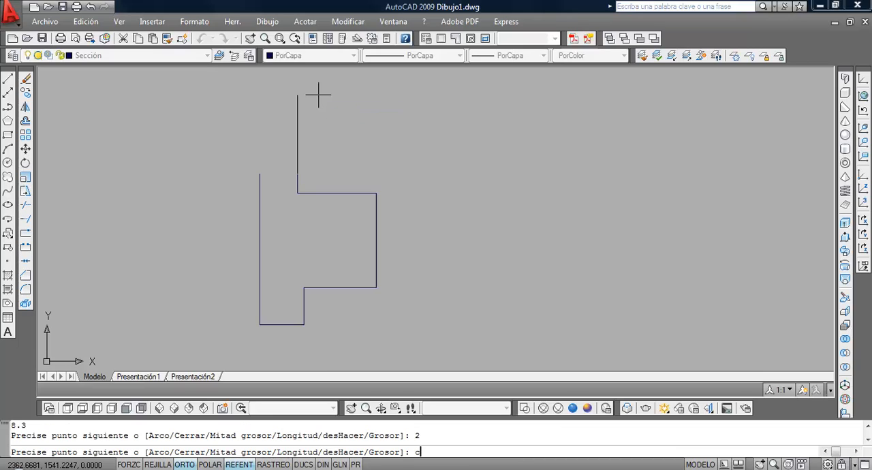
text(c)
key(Return)
- Examine the closed outer wall outline as a whole and check its object type and layer
click(370, 165)
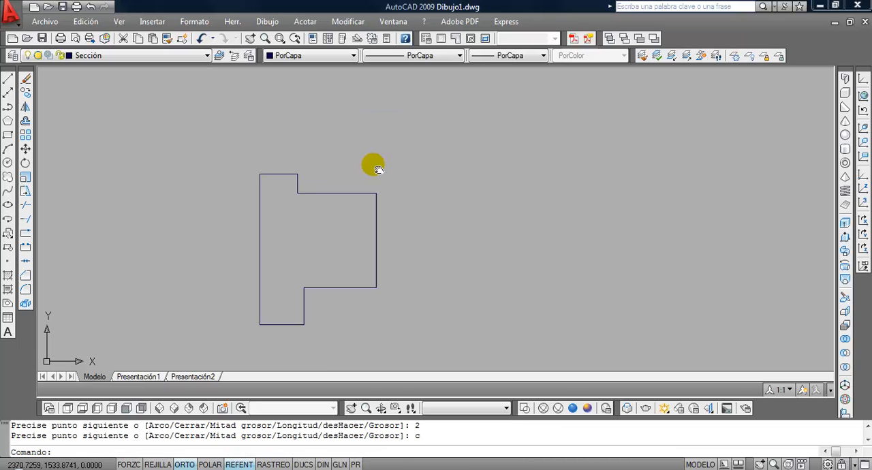
scroll(375, 169, down, 4)
scroll(390, 167, up, 3)
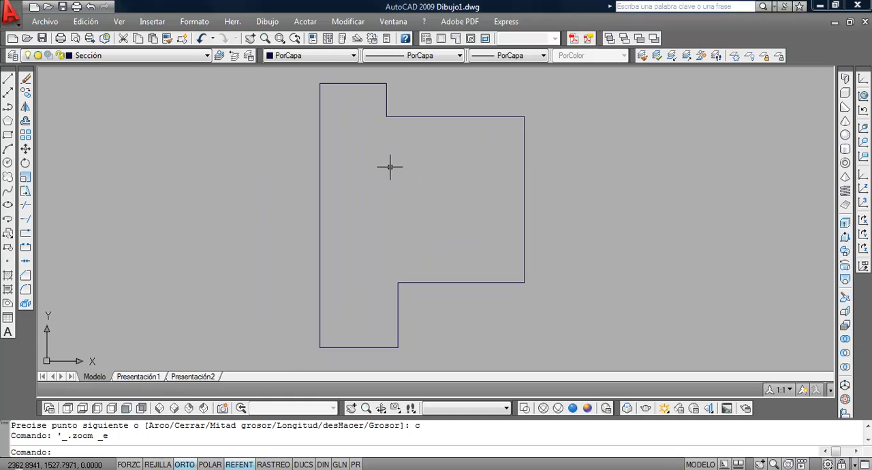
middle_drag(390, 166, 361, 182)
middle_click(361, 182)
middle_click(361, 182)
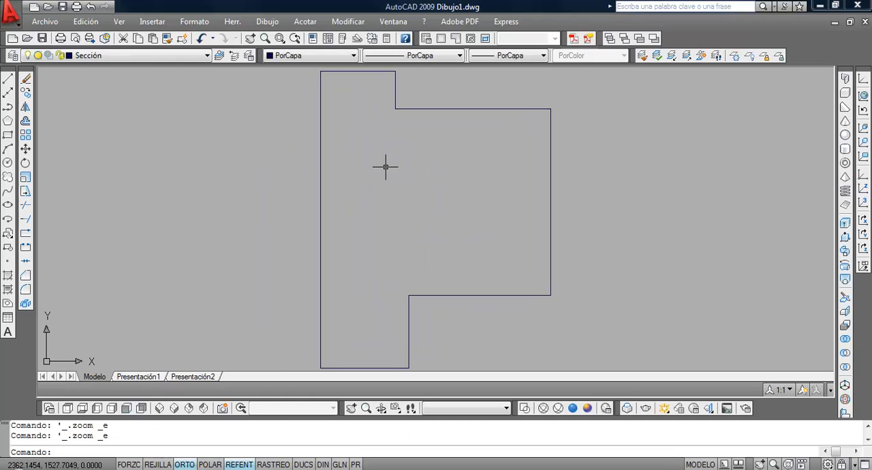
scroll(387, 165, down, 2)
scroll(389, 163, up, 2)
mouse_move(386, 162)
middle_down()
mouse_move(348, 179)
mouse_move(357, 164)
middle_up()
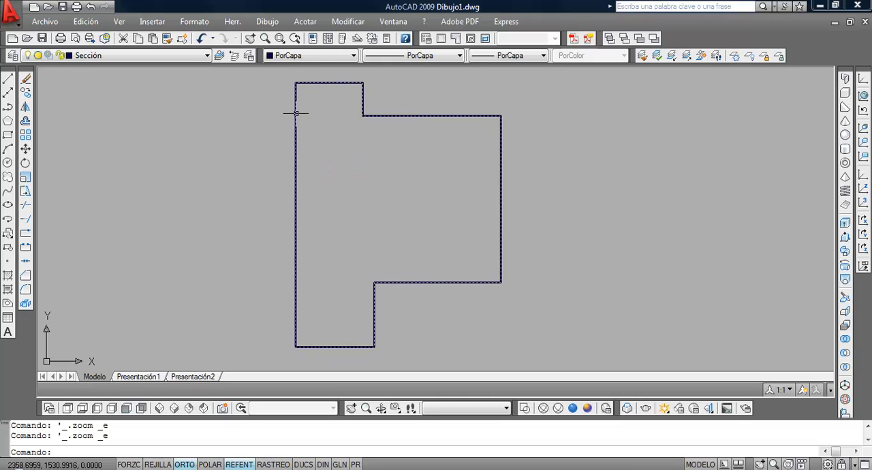
mouse_move(296, 113)
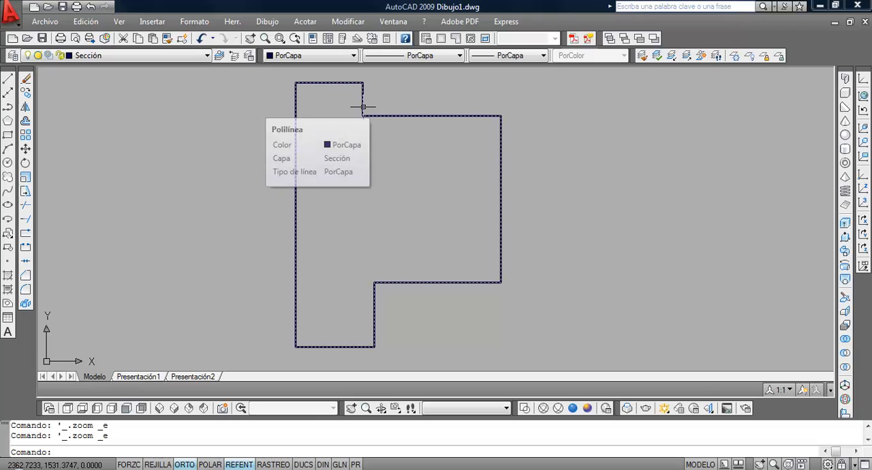
- Offset the outer wall polyline .25 inward to give the exterior walls their thickness
click(25, 123)
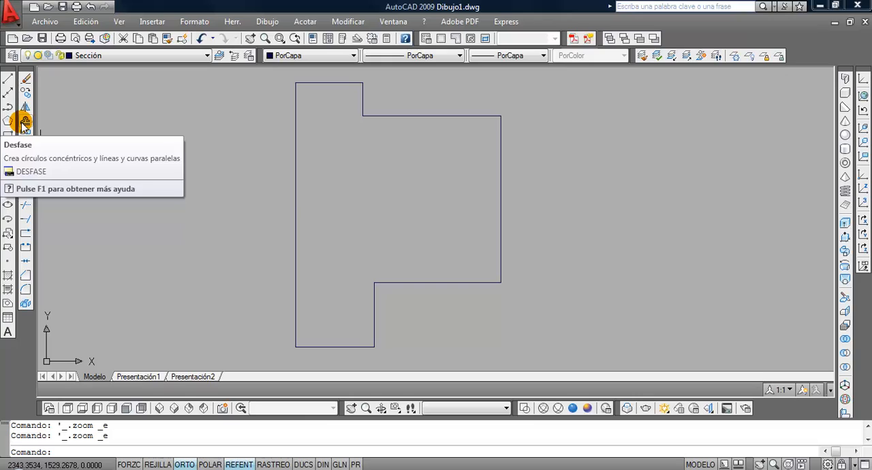
click(24, 123)
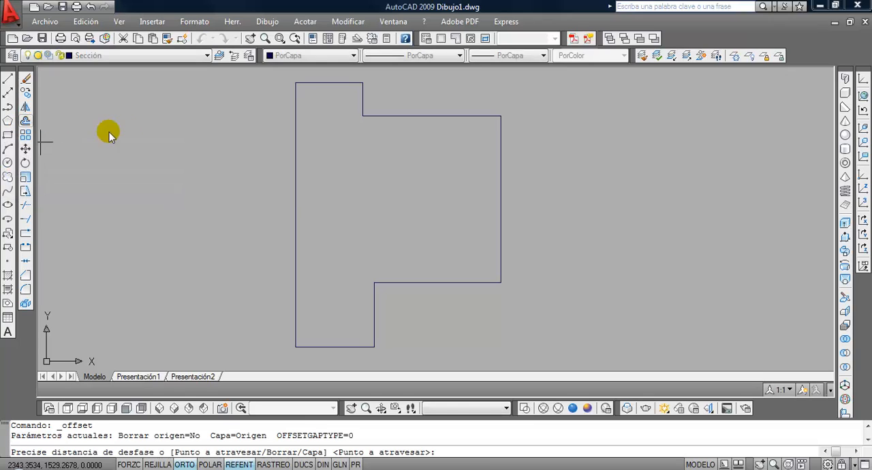
key(Return)
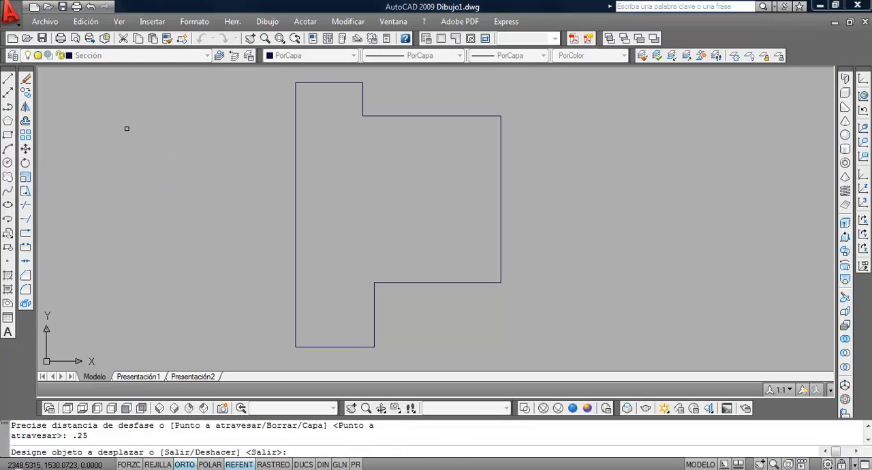
click(296, 194)
click(295, 194)
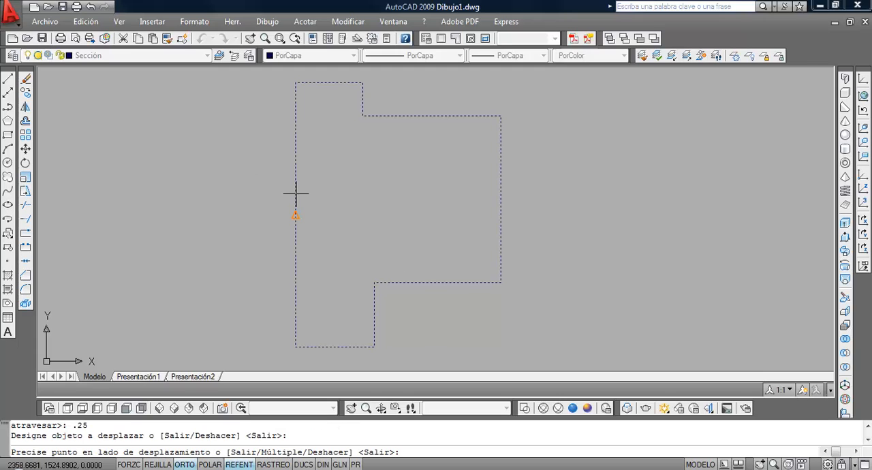
click(348, 193)
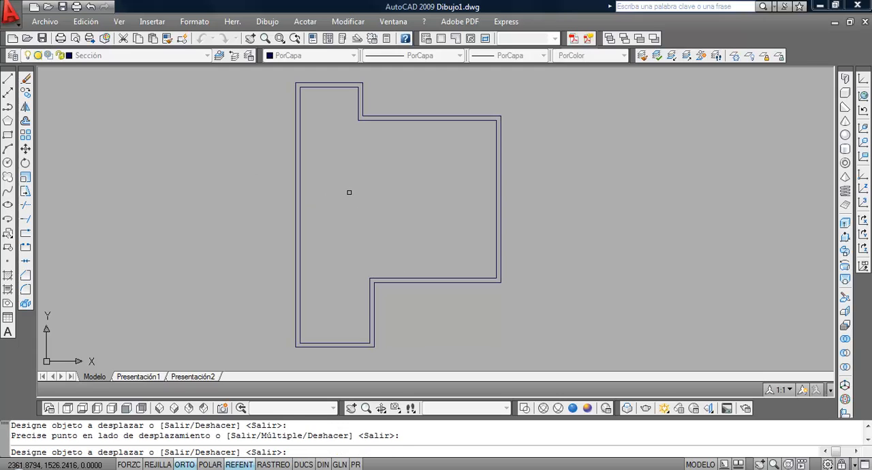
key(Return)
middle_click(349, 193)
middle_click(348, 193)
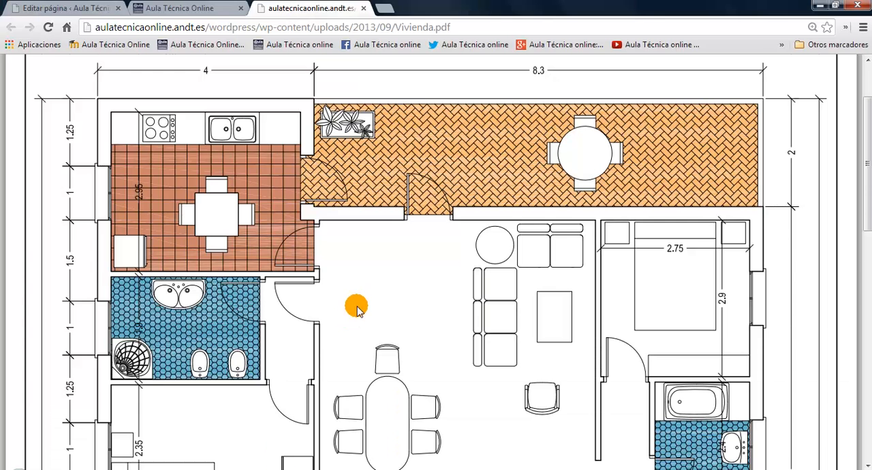
- Examine the garage and the interior partitions with their dimensions on the PDF plan
scroll(356, 306, down, 5)
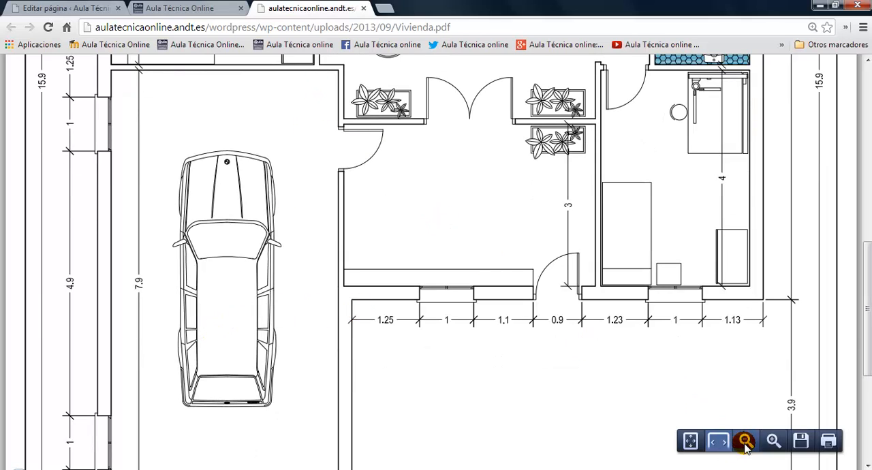
click(746, 443)
click(746, 443)
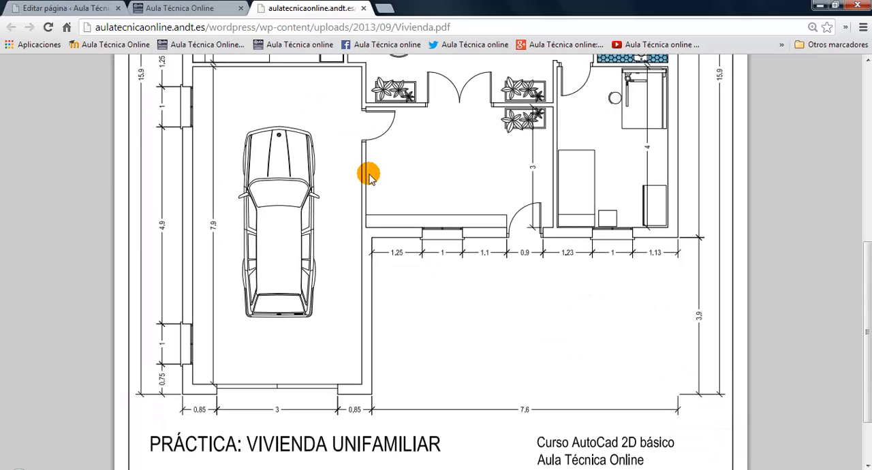
scroll(335, 143, down, 1)
scroll(336, 141, up, 4)
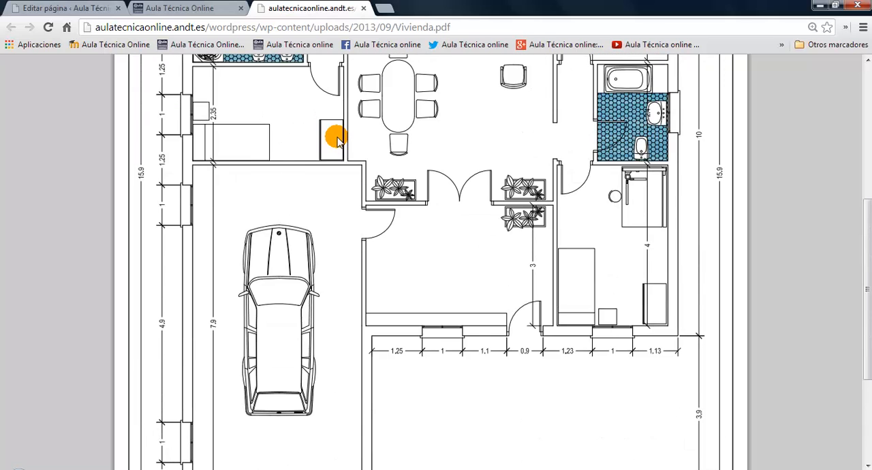
scroll(334, 140, down, 1)
scroll(335, 140, up, 1)
scroll(335, 139, down, 1)
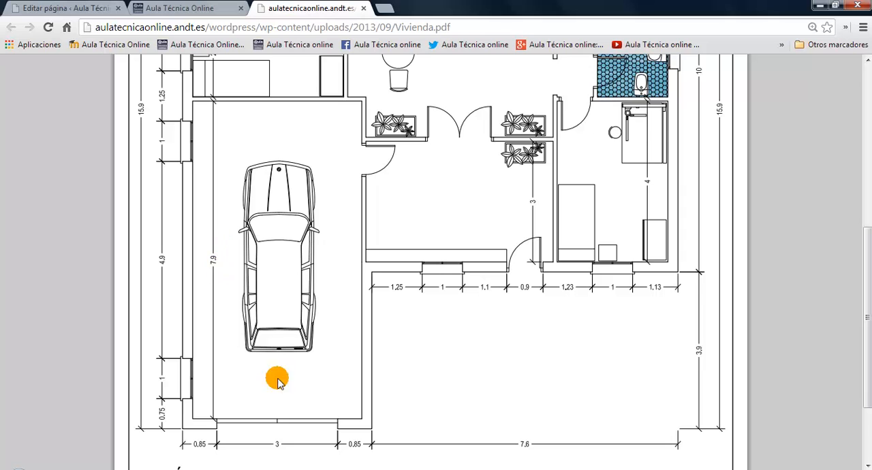
- Switch back to AutoCAD and explode the inner wall polyline into separate lines
click(327, 469)
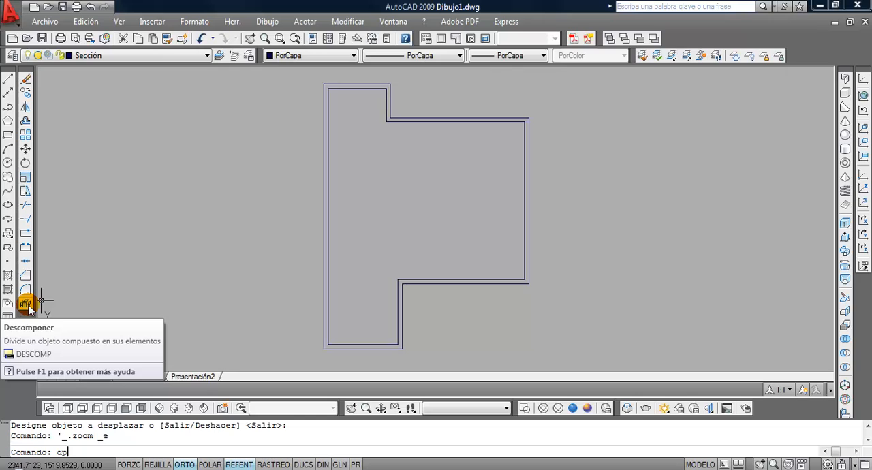
key(Return)
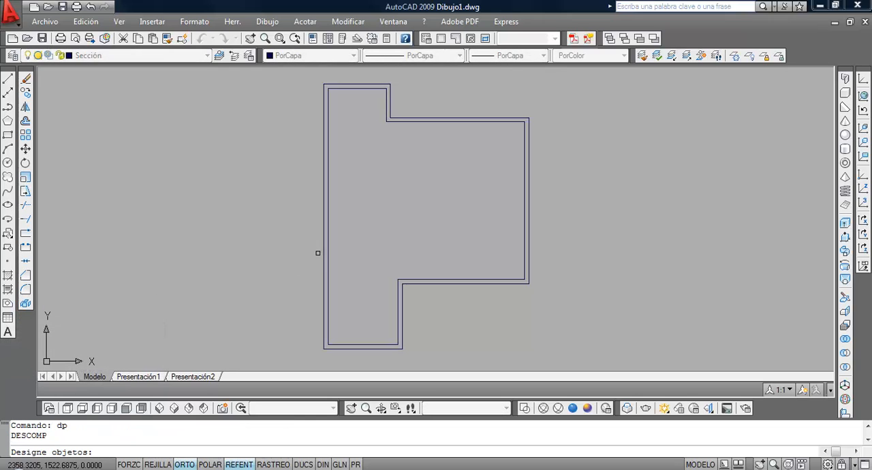
click(328, 241)
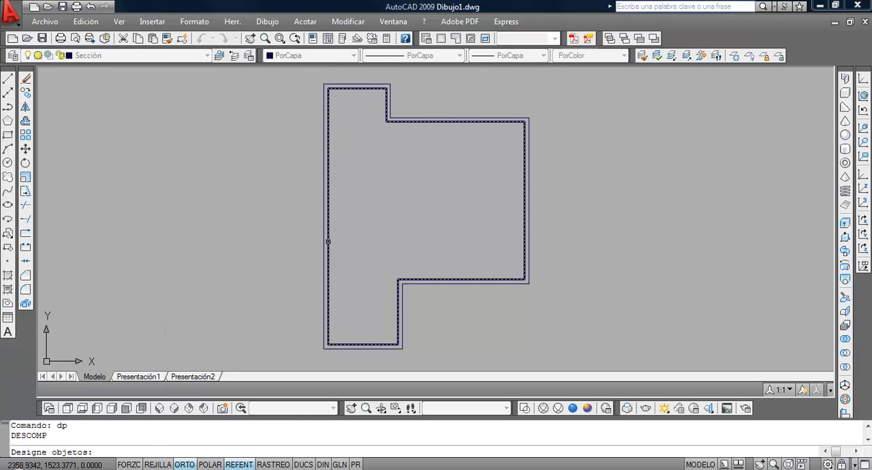
click(328, 242)
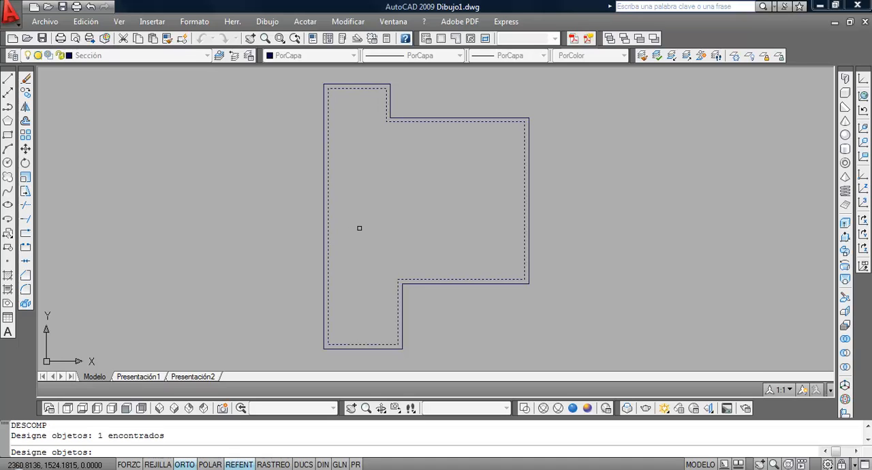
key(Return)
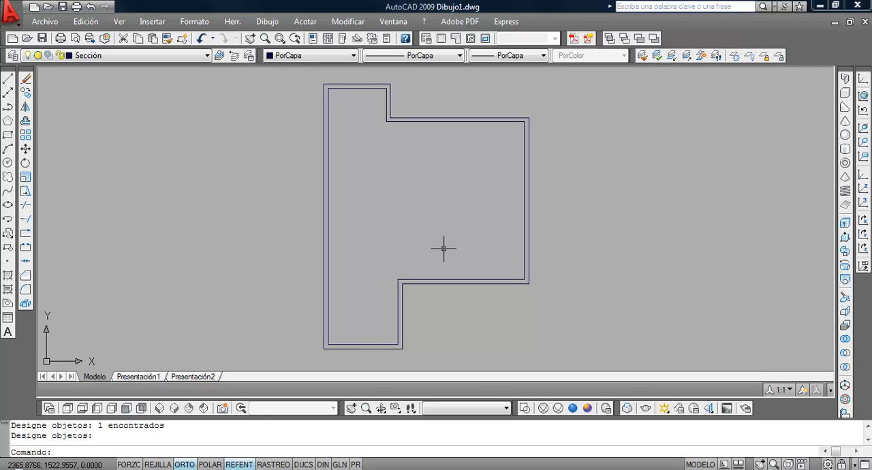
- Check the garage's interior length on the PDF plan and offset the garage's inner front wall line 7.9 upward in AutoCAD
click(283, 466)
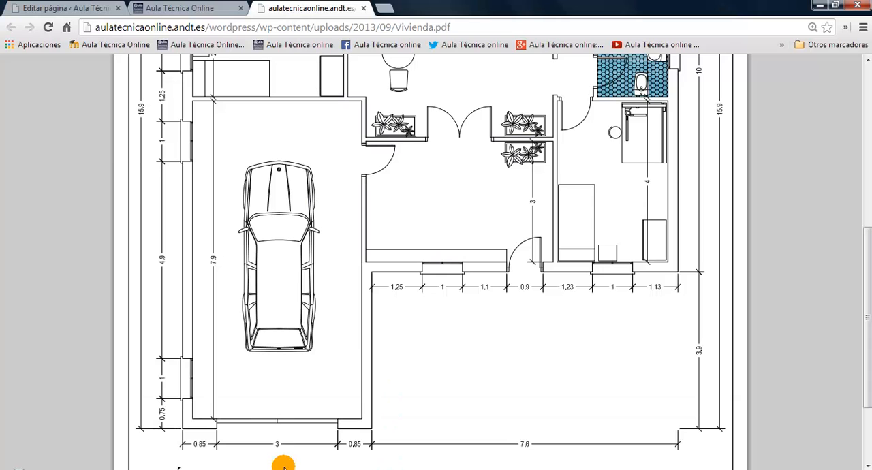
middle_drag(334, 192, 334, 197)
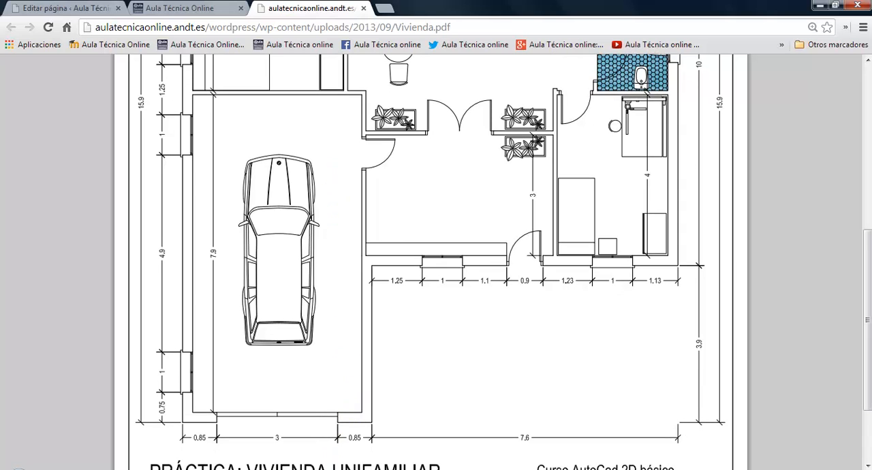
click(324, 469)
scroll(401, 278, up, 3)
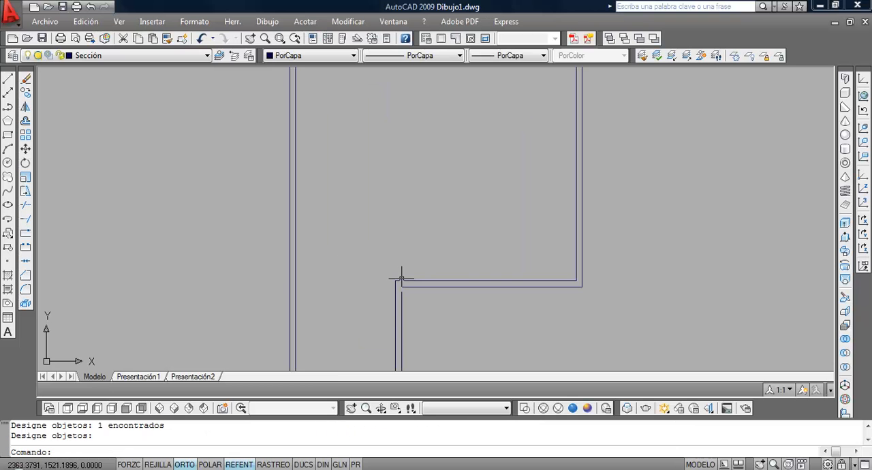
scroll(405, 273, down, 4)
mouse_move(404, 271)
middle_down()
mouse_move(344, 271)
mouse_move(337, 255)
middle_up()
scroll(342, 270, up, 2)
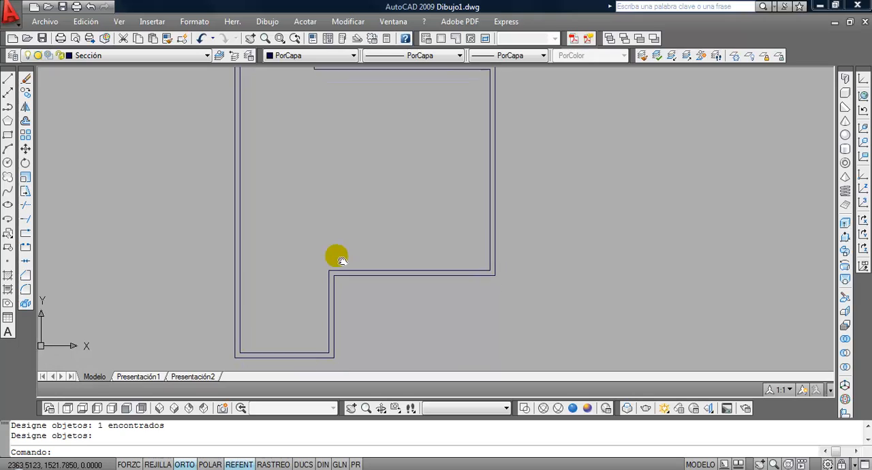
scroll(338, 254, up, 2)
scroll(337, 255, down, 3)
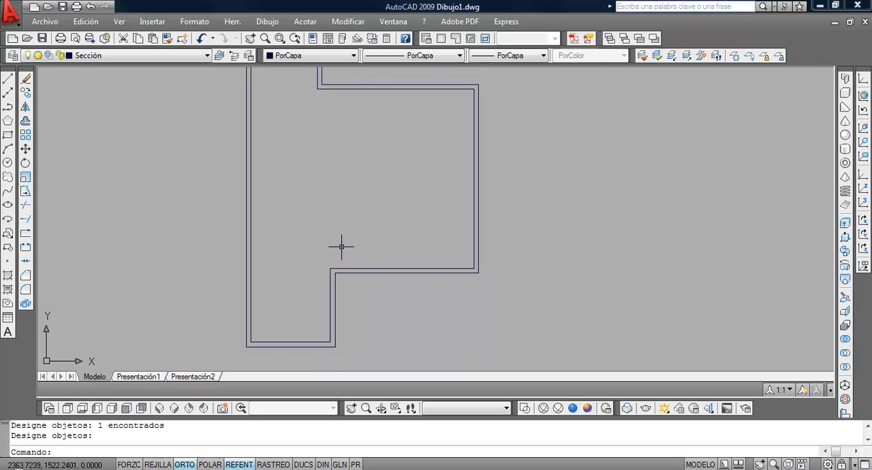
click(25, 122)
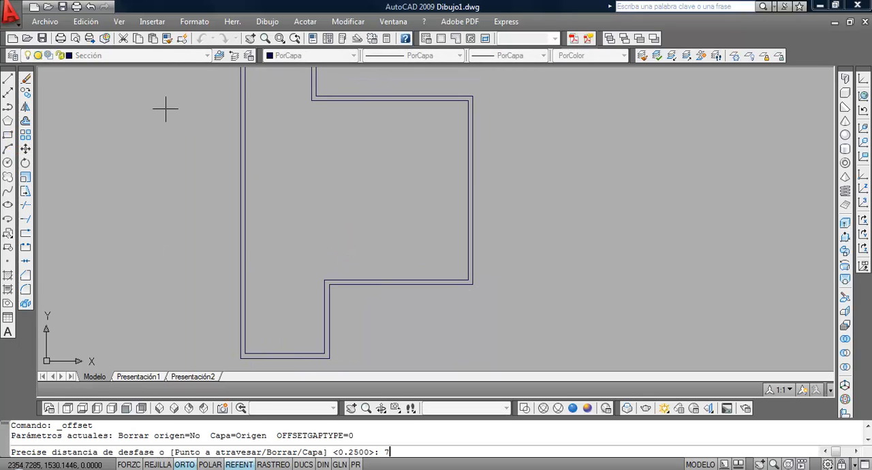
text(7.9)
key(Return)
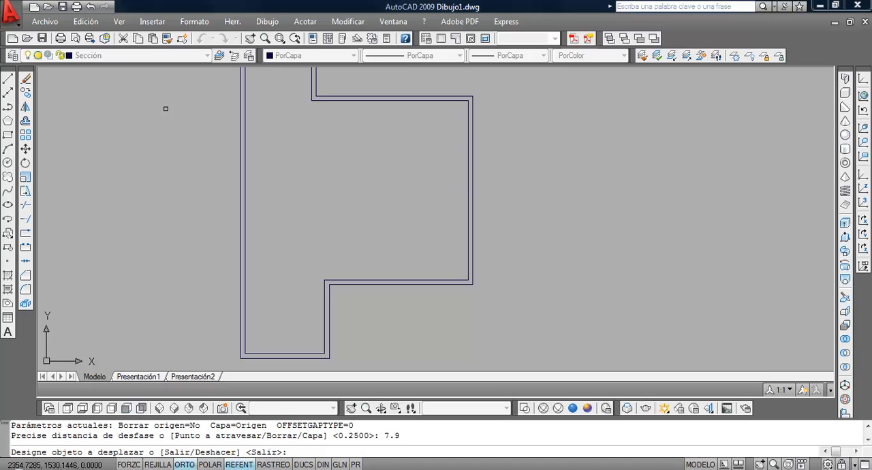
click(306, 353)
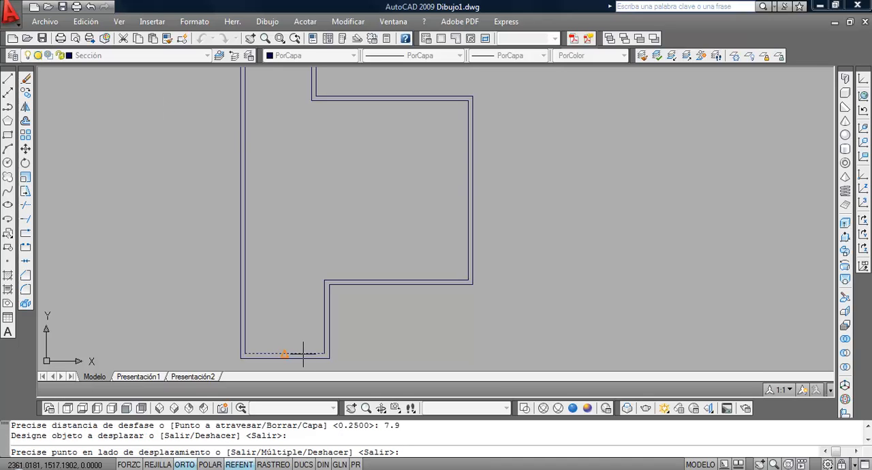
click(296, 249)
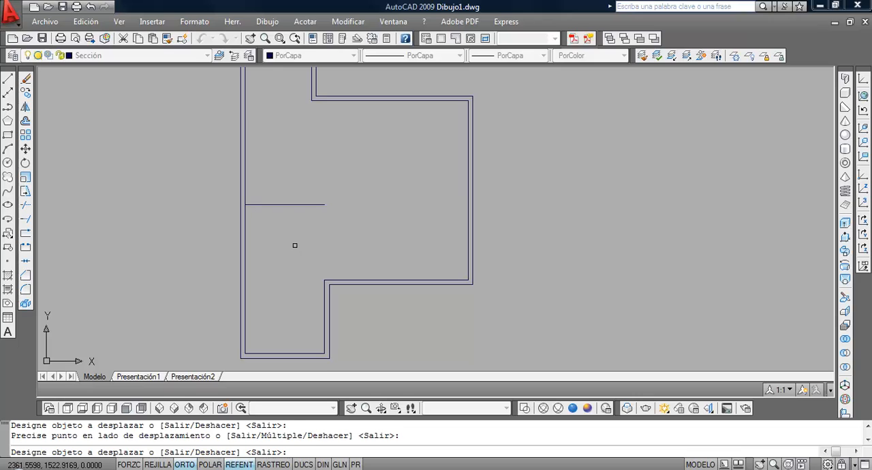
key(Return)
key(Return)
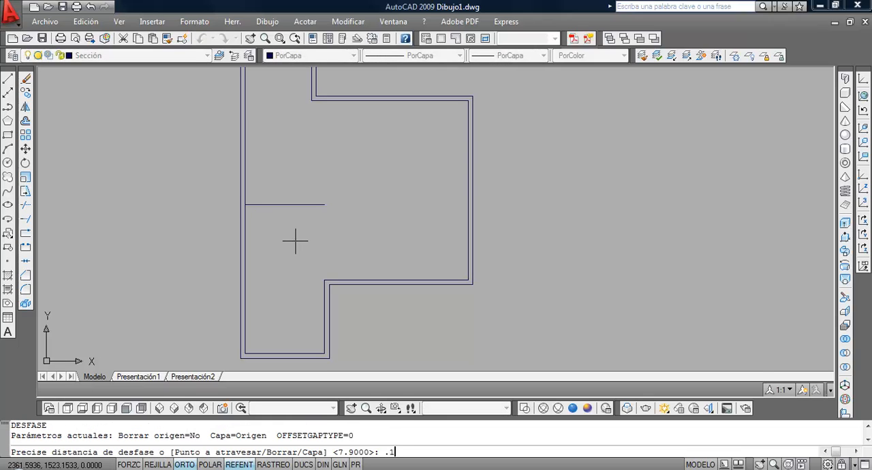
- Offset the garage's upper partition line .1 upward to give the partition its thickness
text(.1)
key(Return)
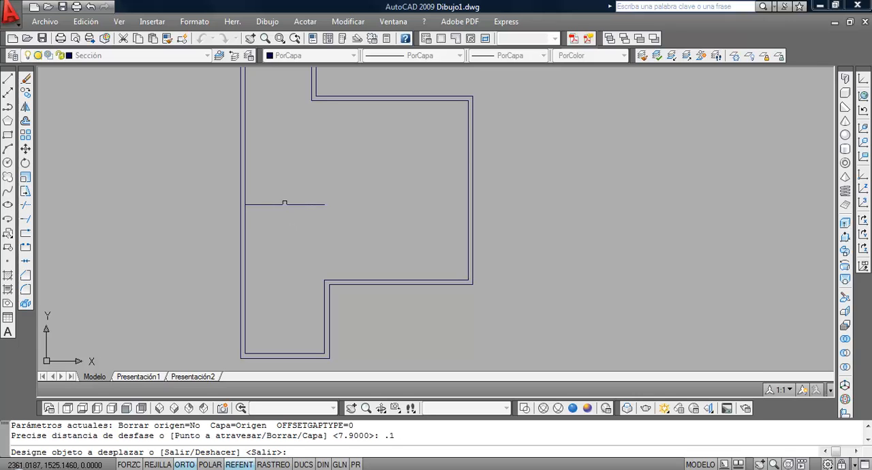
click(284, 204)
click(284, 177)
key(Return)
- Check the garage's side partition on the PDF plan and draw its line in AutoCAD from the inner wall corner up to the upper partition's lower line
scroll(379, 231, up, 1)
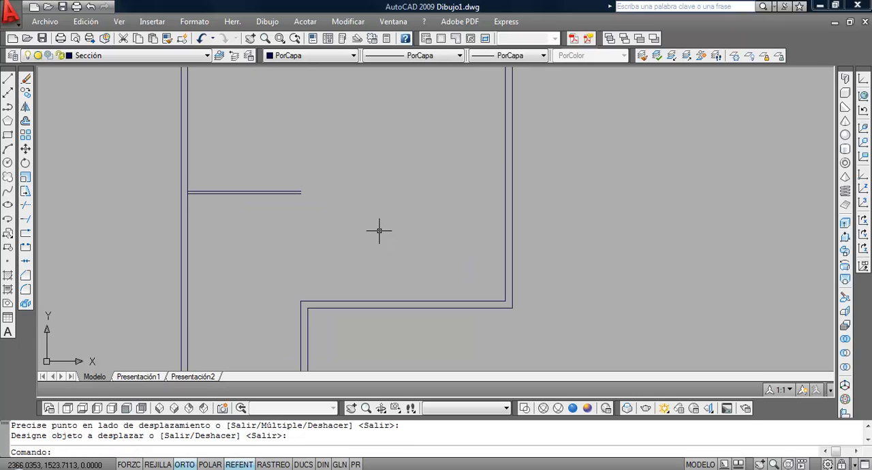
middle_drag(340, 231, 354, 228)
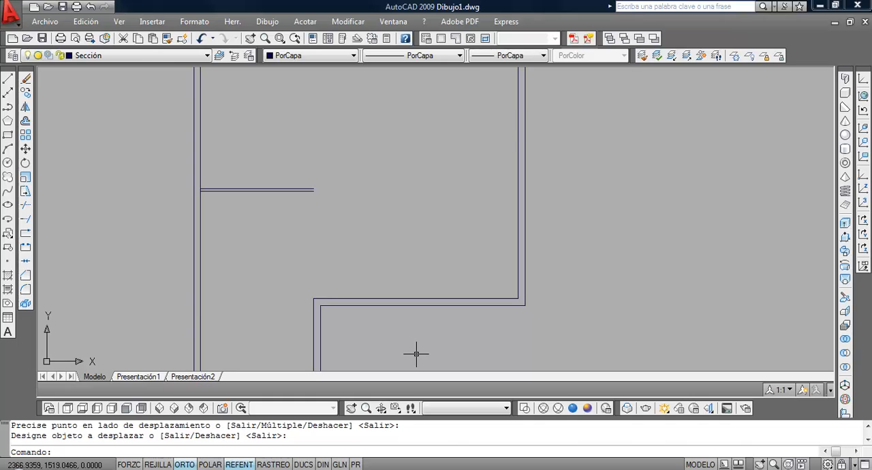
key(alt+Tab)
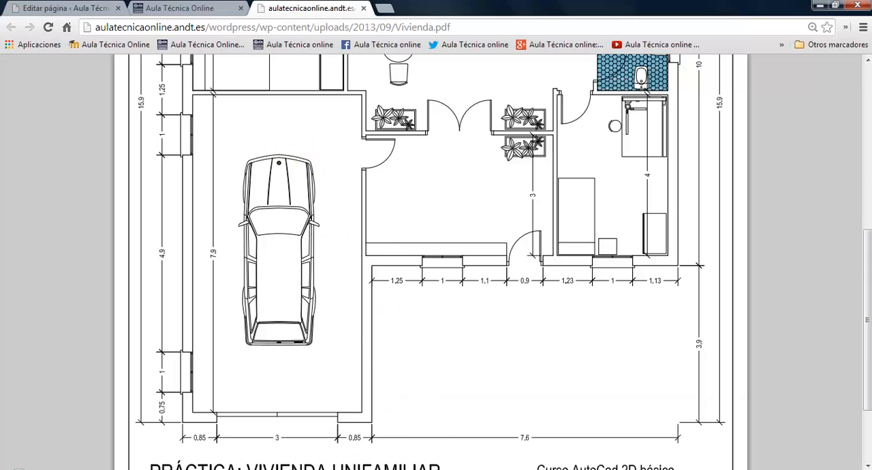
key(alt+Tab)
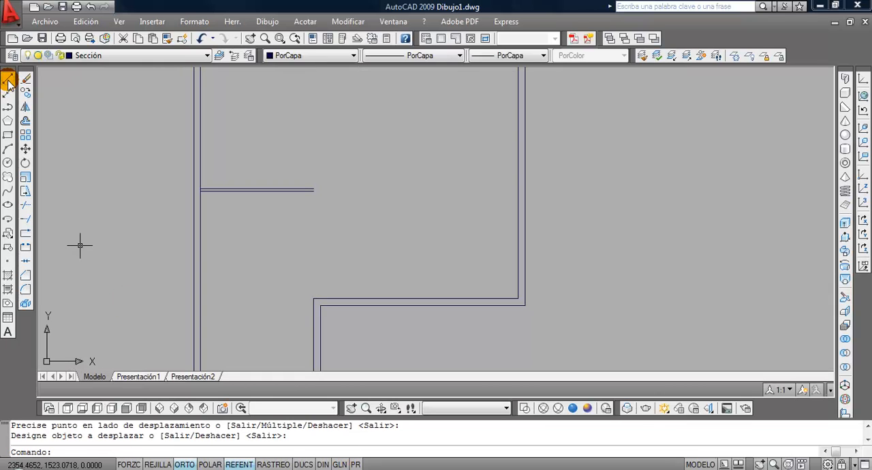
click(9, 81)
click(314, 298)
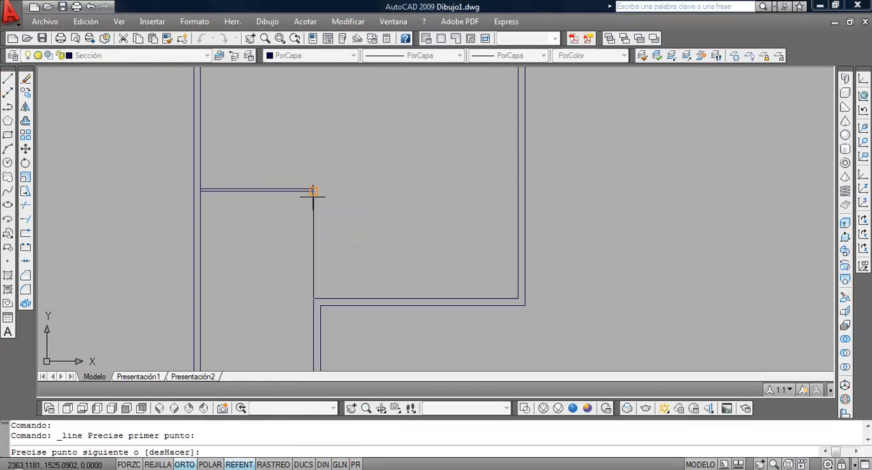
click(313, 191)
key(Return)
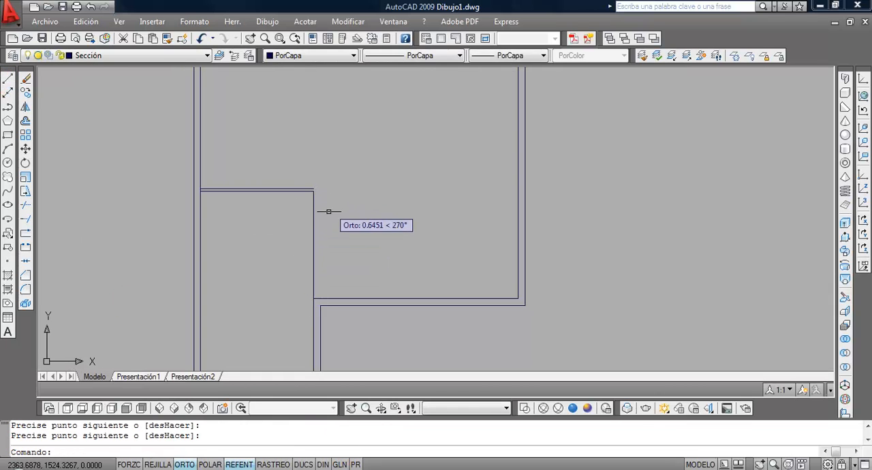
- Offset the garage's new vertical partition line 0.1 away from the garage, toward the house interior
click(25, 123)
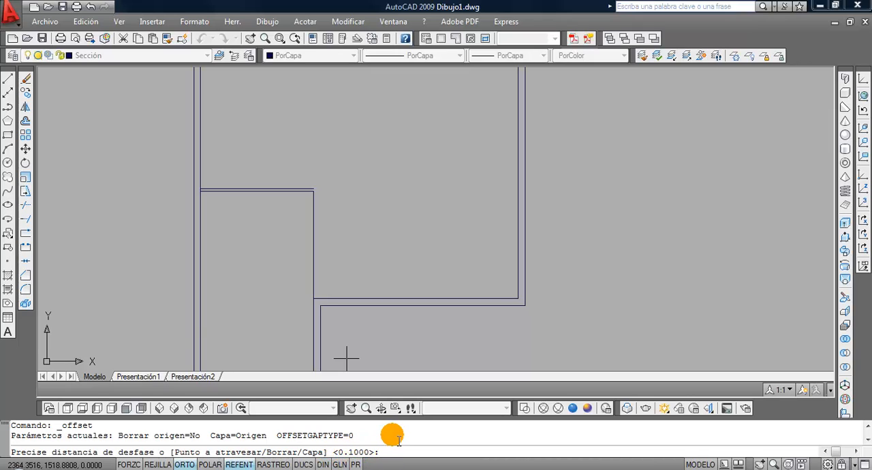
key(Return)
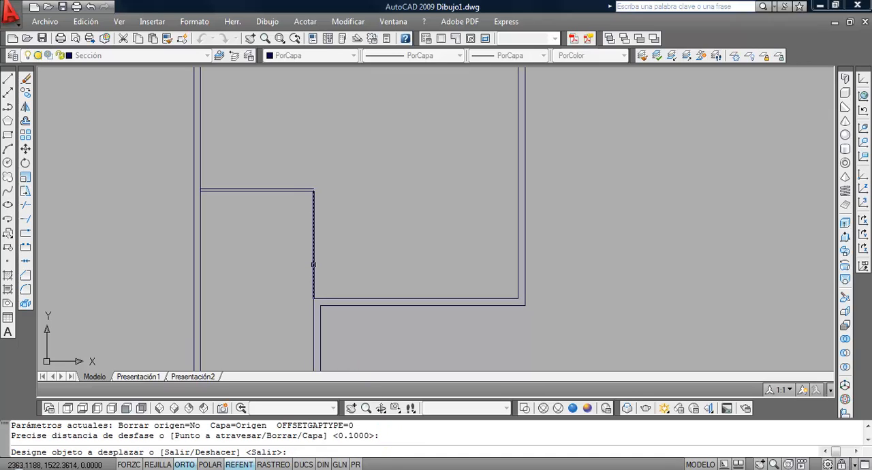
click(314, 264)
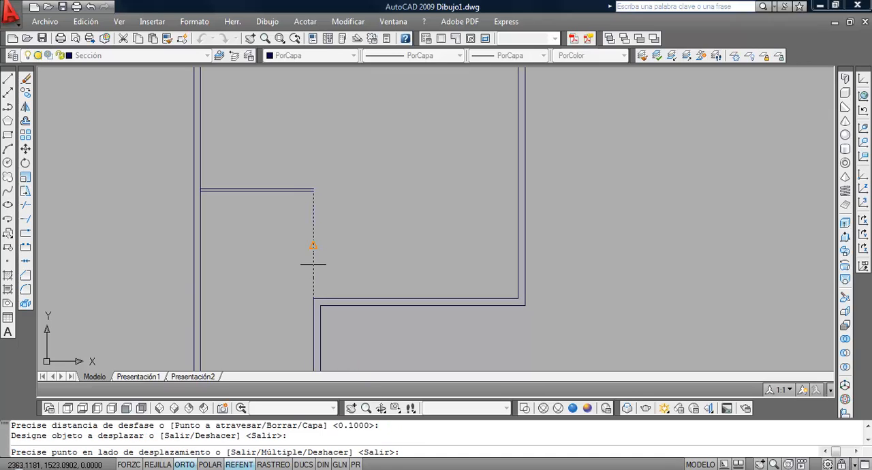
click(374, 261)
key(Return)
- Stretch the free end of the upper partition's outer line perpendicular to the side partition's outer line
scroll(325, 198, up, 2)
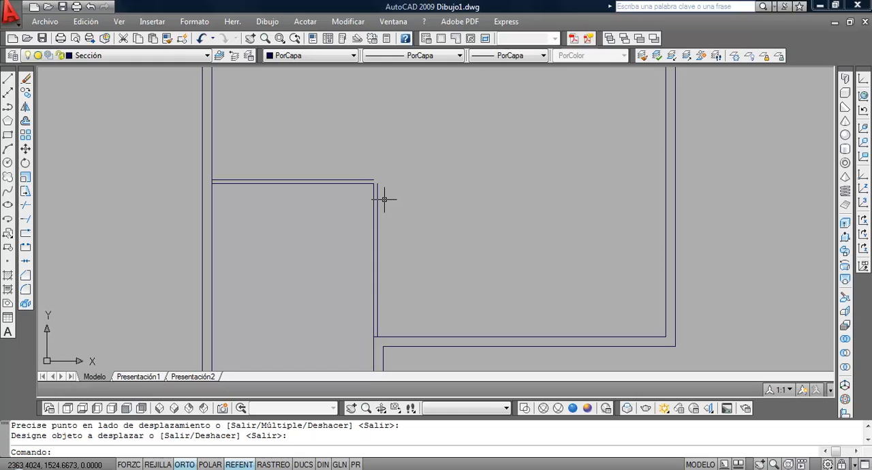
click(314, 180)
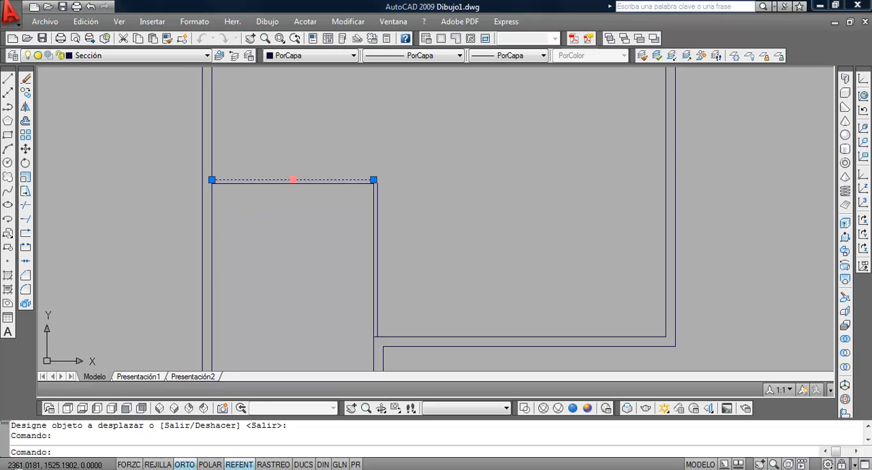
click(293, 180)
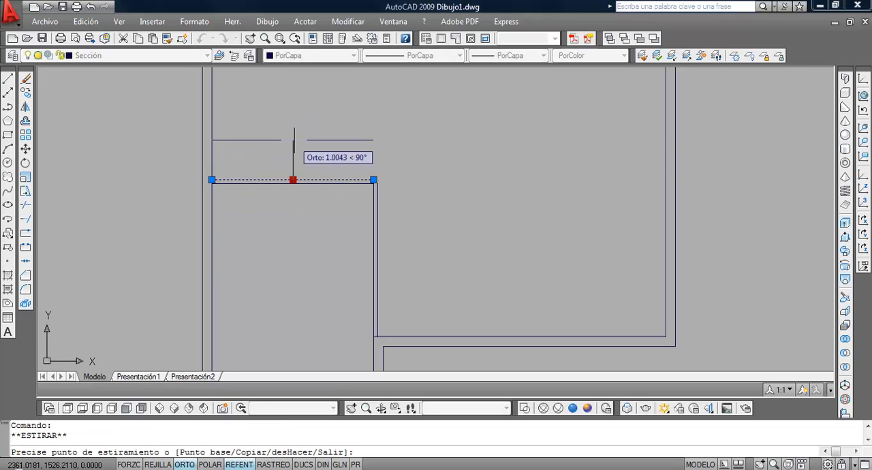
key(Escape)
click(374, 180)
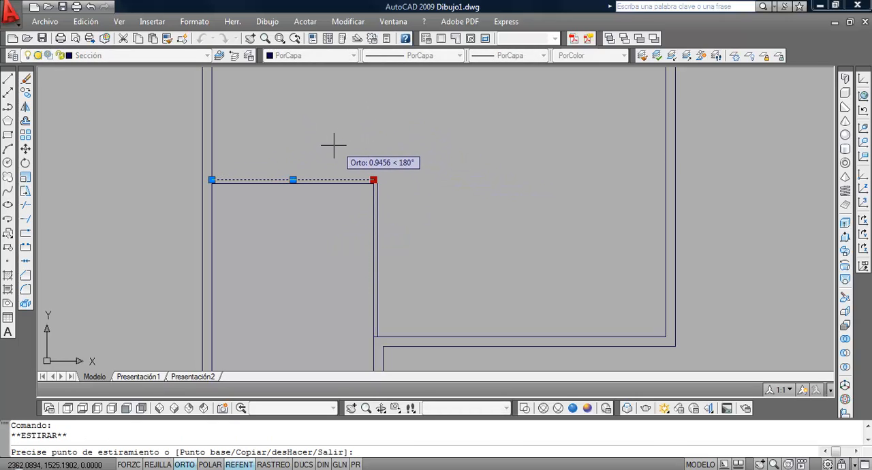
scroll(395, 211, up, 3)
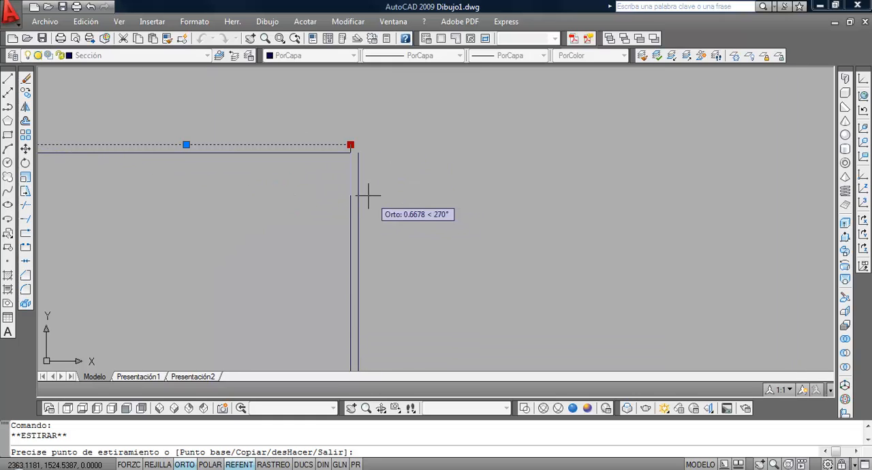
shift+right_click(428, 127)
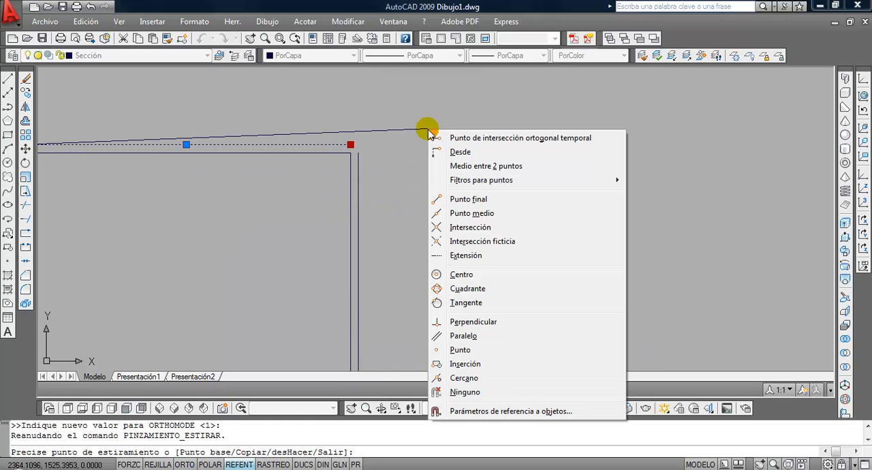
click(473, 325)
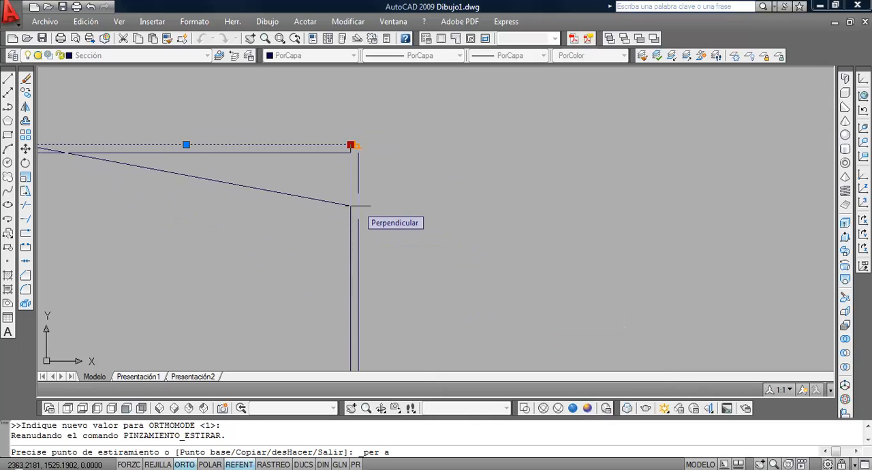
click(350, 205)
- Stretch the upper end of the side partition's outer line to the end of the upper partition's outer line
click(357, 196)
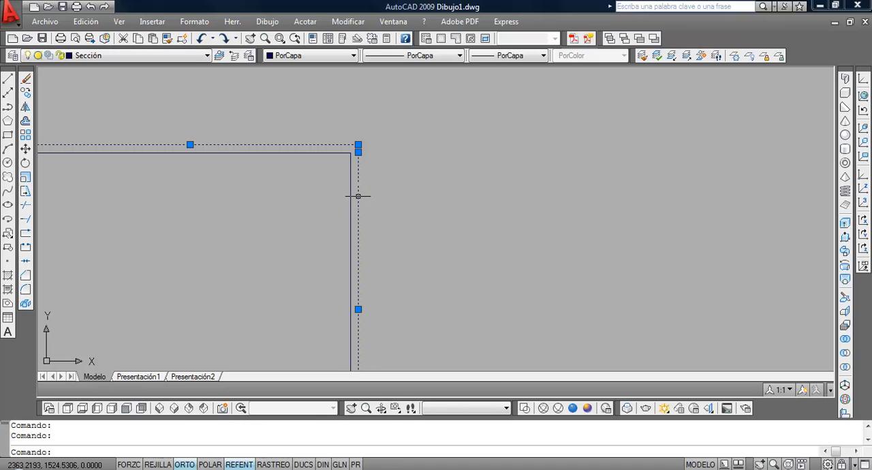
click(358, 144)
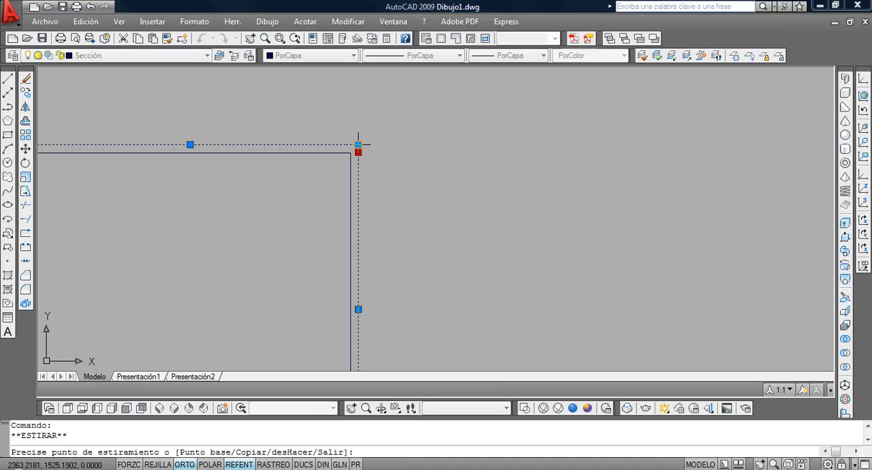
key(Escape)
key(Escape)
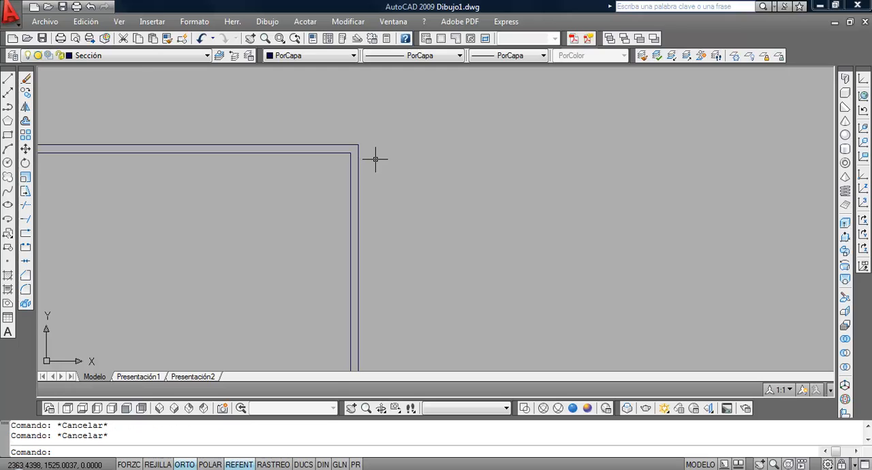
- Undo both grip stretches at the garage partition's outer corner
scroll(373, 158, down, 1)
scroll(394, 163, down, 1)
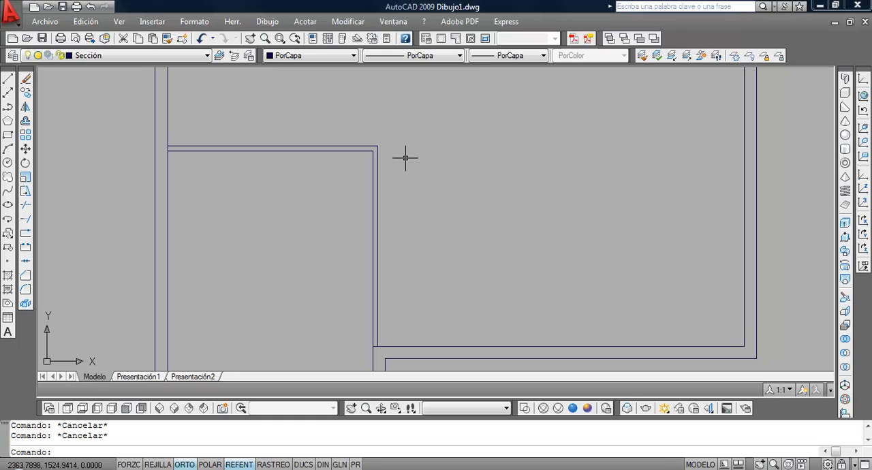
key(Return)
text(h INTELLIPAN INTELLIZOOM)
key(Return)
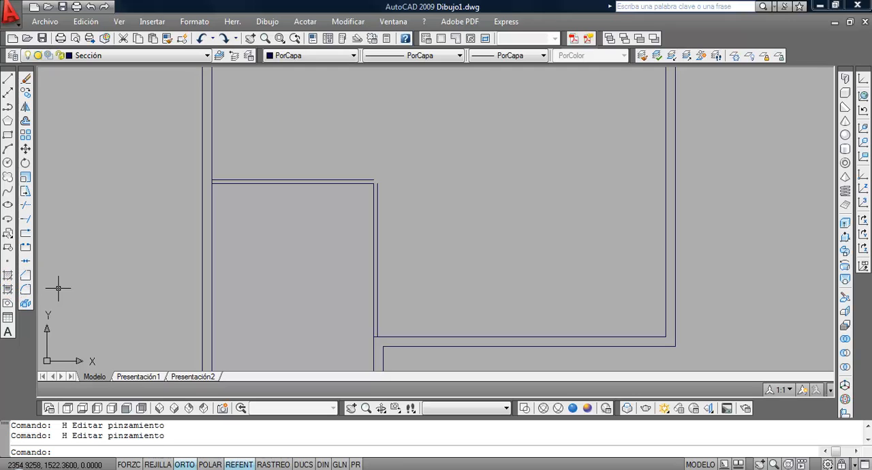
- Try to join the garage partition's two outer lines into a sharp corner with Chamfer, and undo it
click(26, 276)
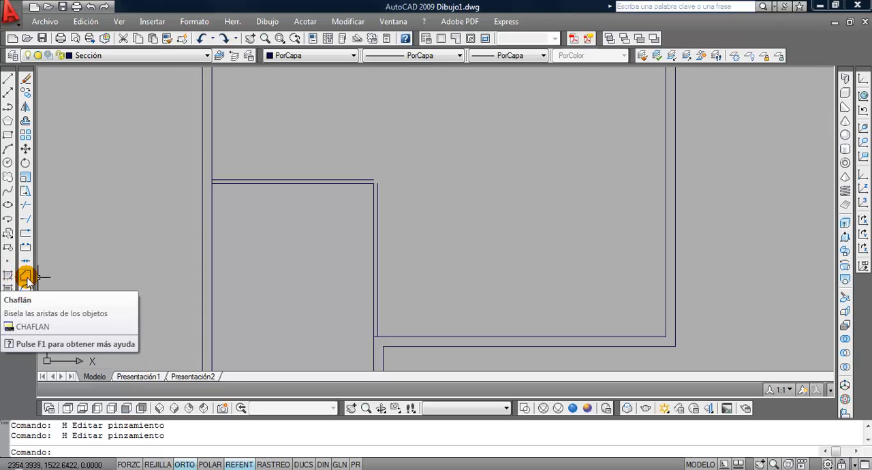
text(ch)
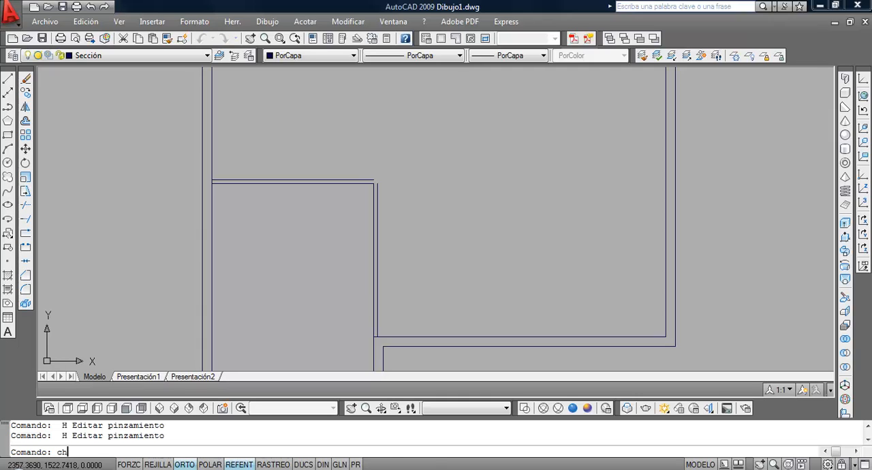
key(Return)
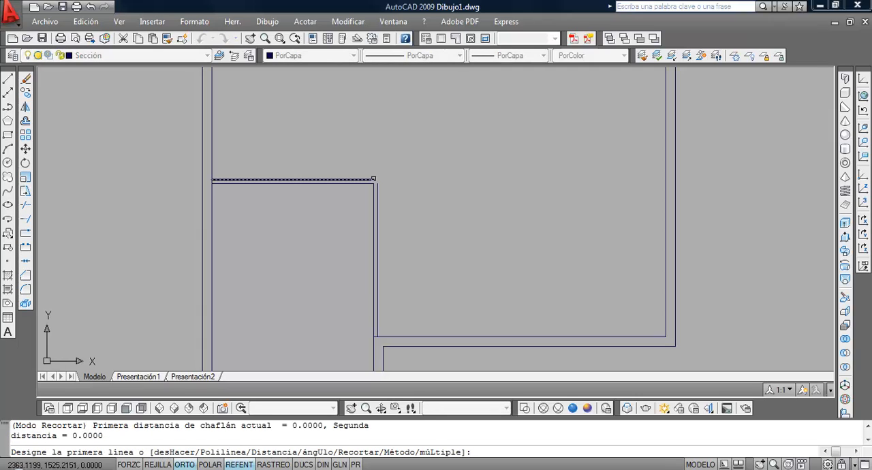
click(372, 181)
click(377, 187)
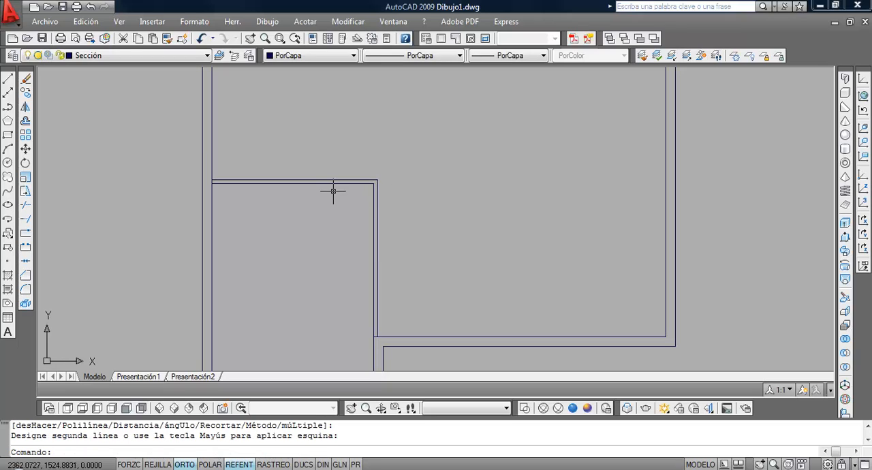
click(203, 40)
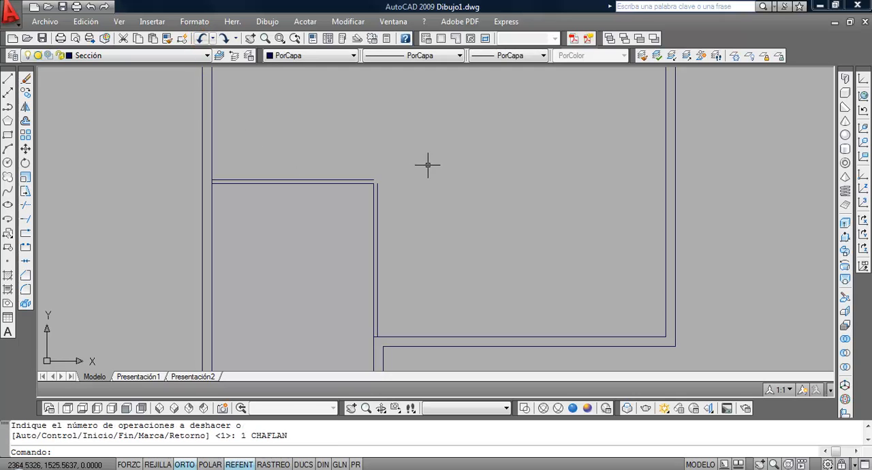
- Draw a bevelled-corner example beside the plan: a vertical line about 2.4 long, a diagonal with Ortho off, and a horizontal line with Ortho on
scroll(416, 163, down, 2)
mouse_move(407, 163)
middle_down()
mouse_move(245, 184)
mouse_move(185, 178)
middle_up()
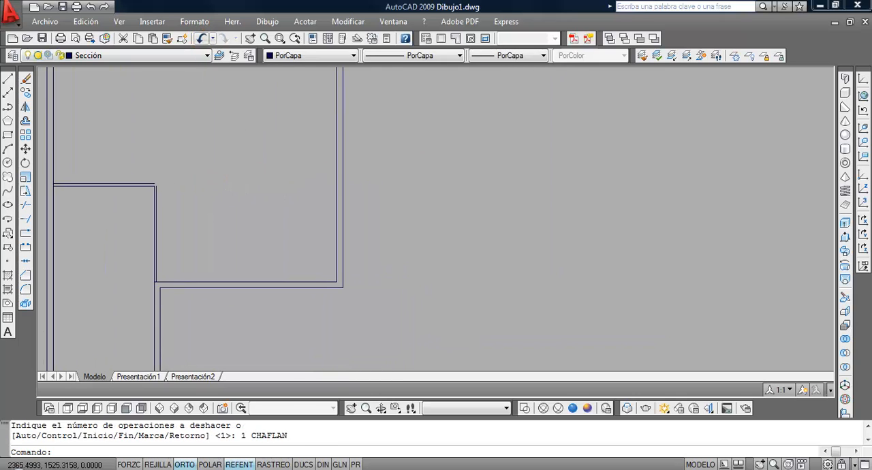
click(7, 79)
click(486, 286)
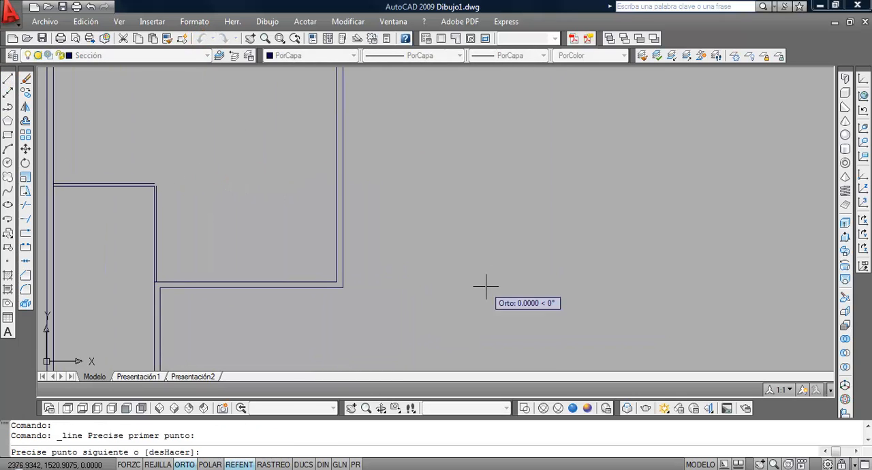
click(483, 231)
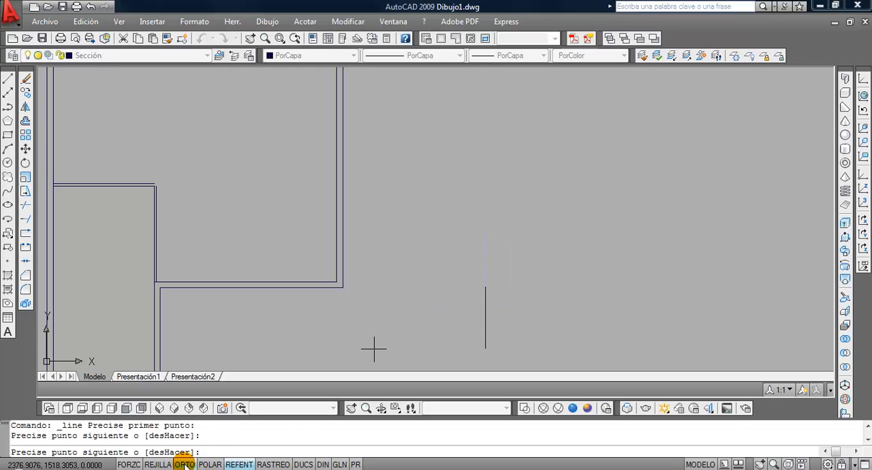
click(185, 465)
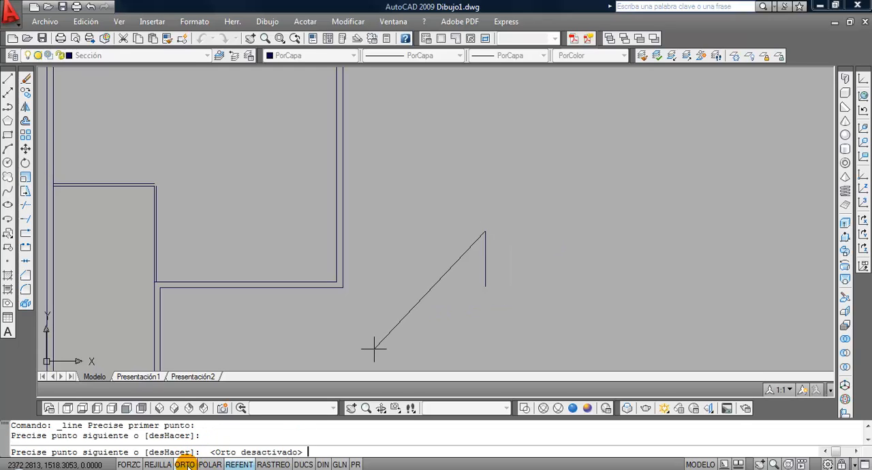
click(432, 204)
click(185, 464)
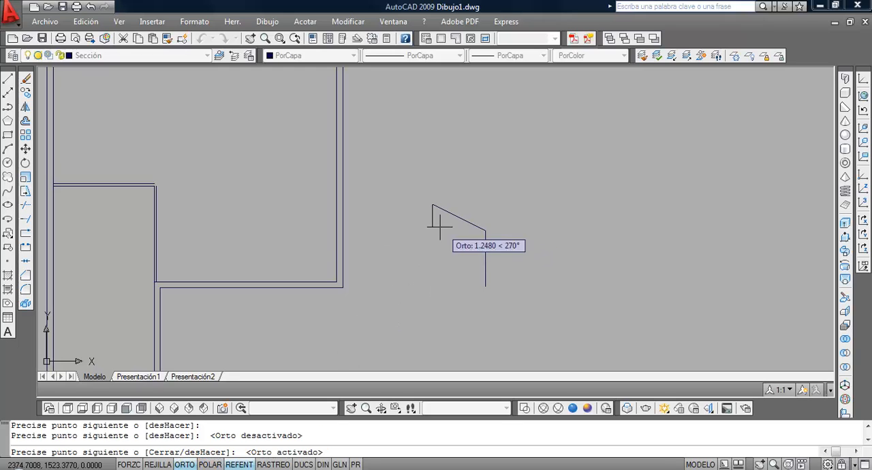
click(380, 215)
key(Return)
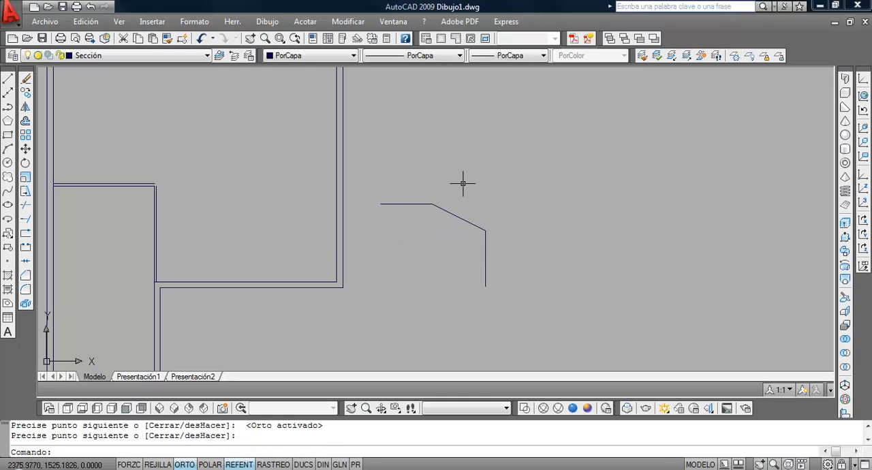
scroll(458, 194, up, 2)
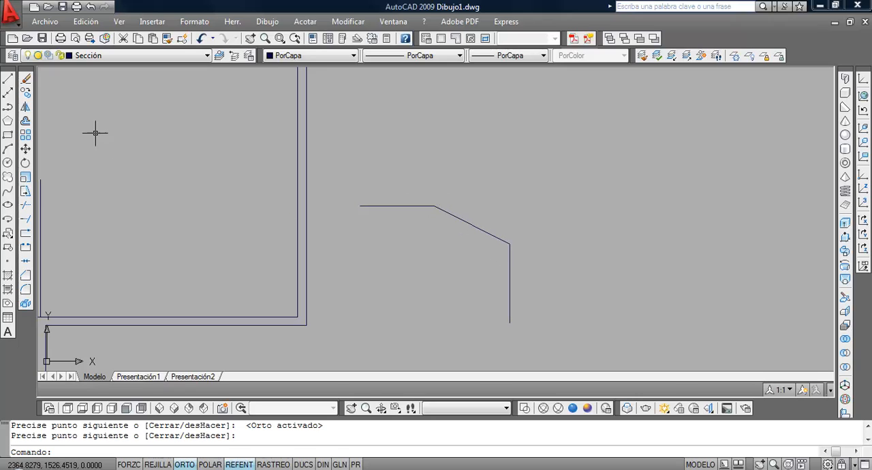
- Try to join the example's horizontal and vertical lines into a sharp corner with Chamfer, and undo it
click(7, 79)
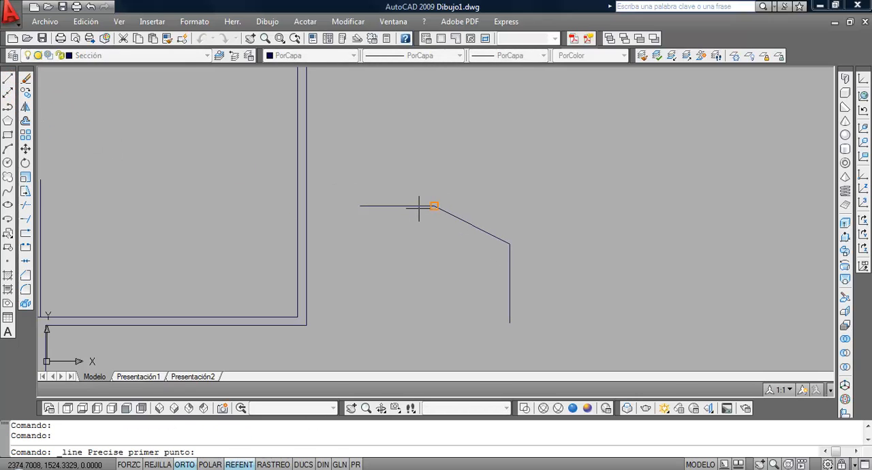
click(26, 276)
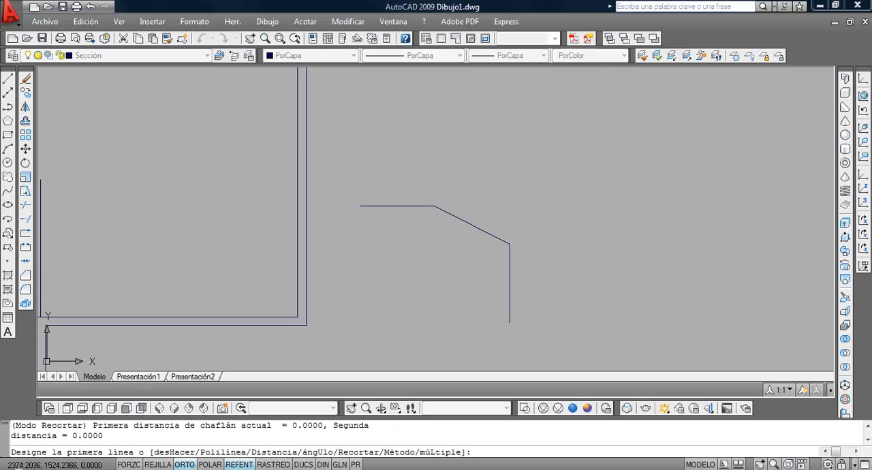
click(423, 203)
click(510, 248)
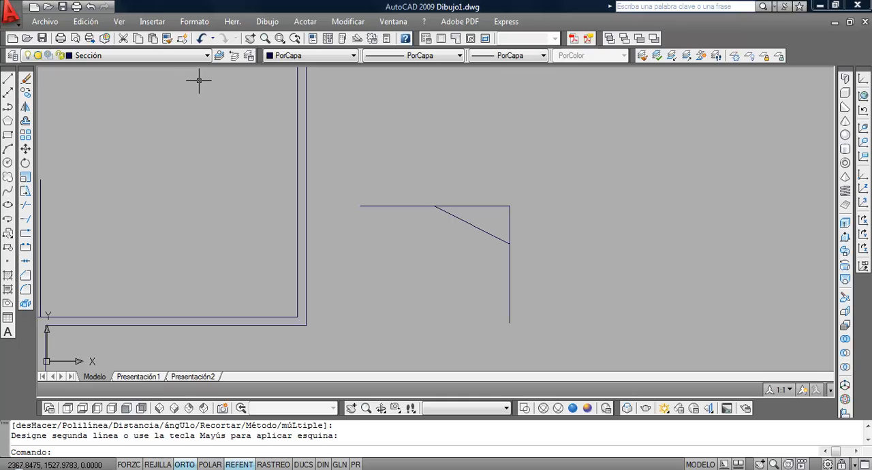
text(h)
key(Return)
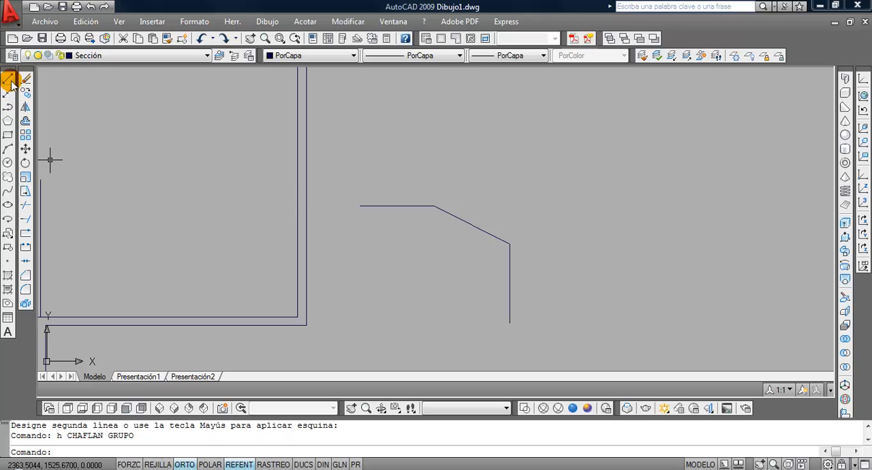
- Add linear dimensions for the horizontal and vertical extents of the example's diagonal line, placed above and beside it
click(305, 21)
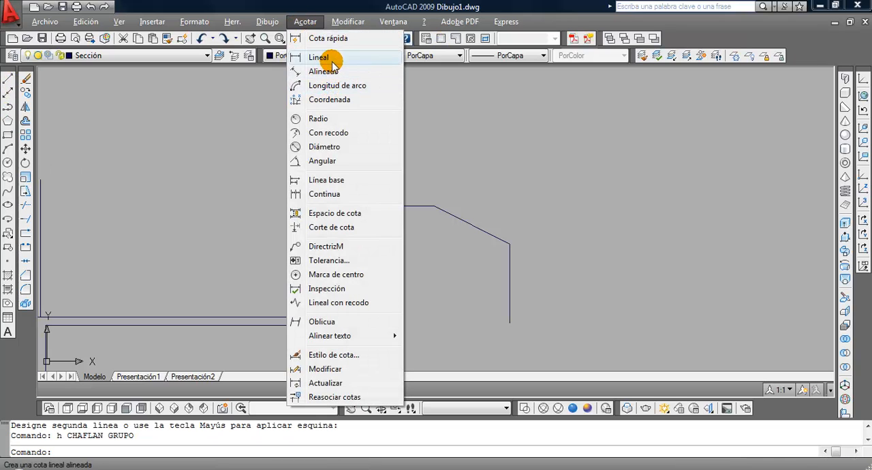
click(333, 63)
click(434, 206)
click(510, 243)
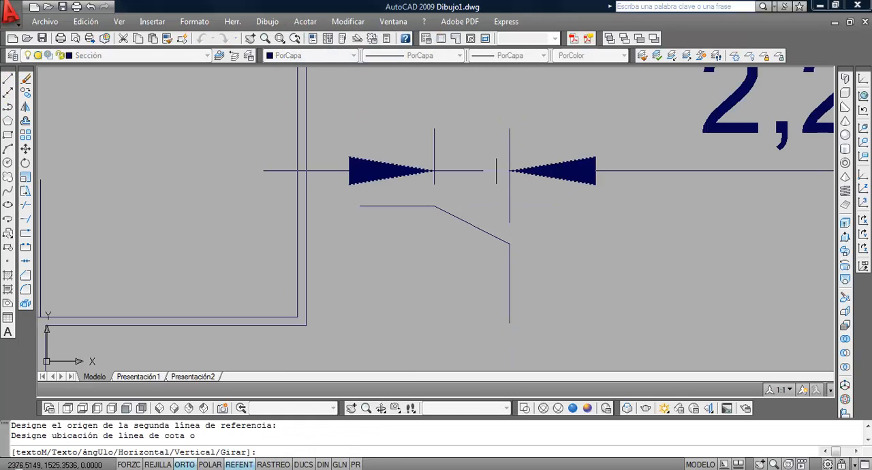
click(504, 162)
key(Return)
click(449, 206)
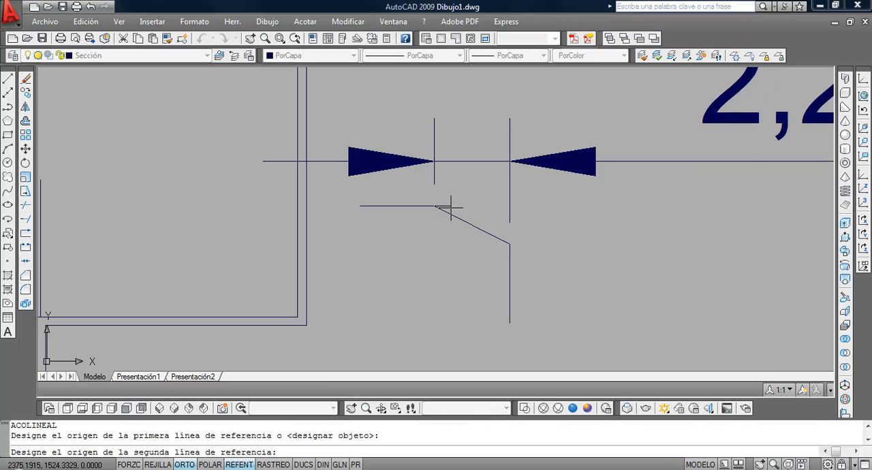
click(510, 244)
click(665, 233)
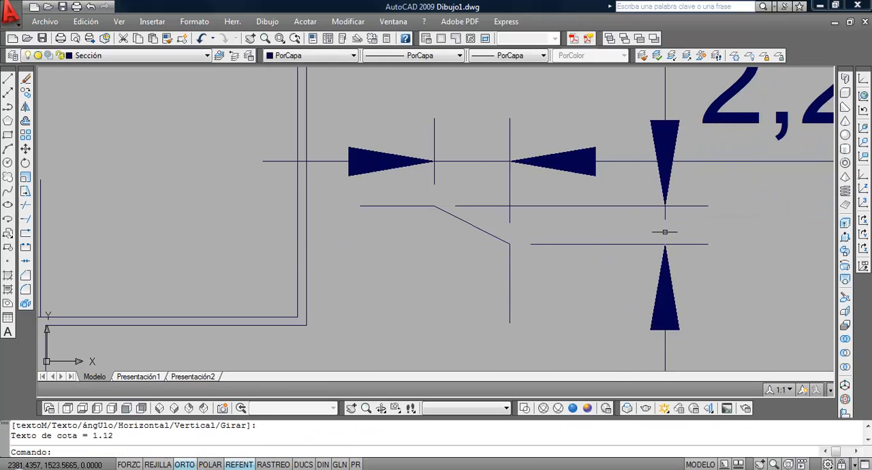
- Erase both linear dimensions from the bevelled-corner example
scroll(665, 232, down, 3)
scroll(446, 230, up, 2)
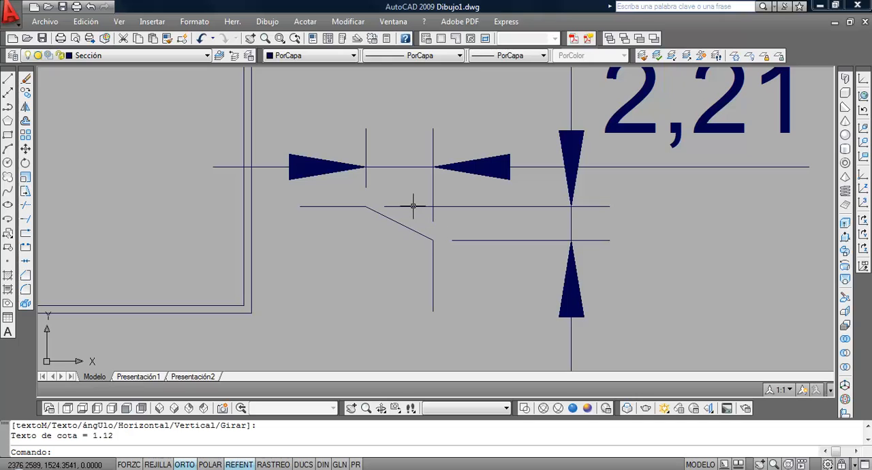
click(621, 249)
click(443, 143)
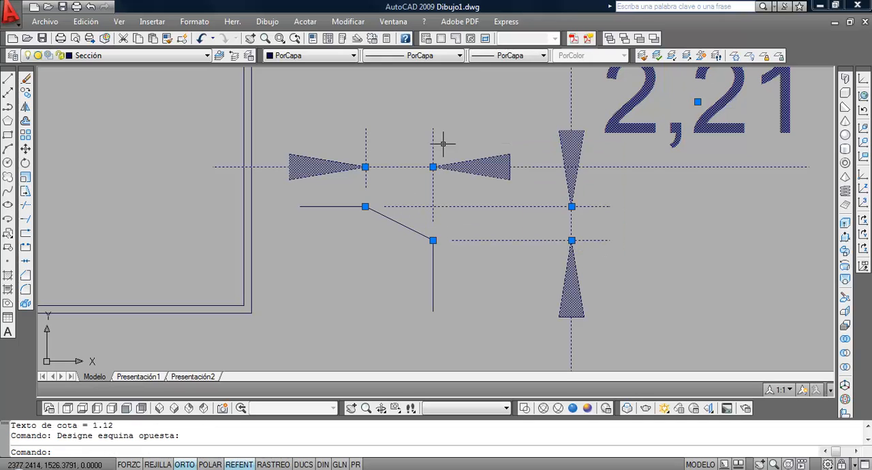
click(26, 79)
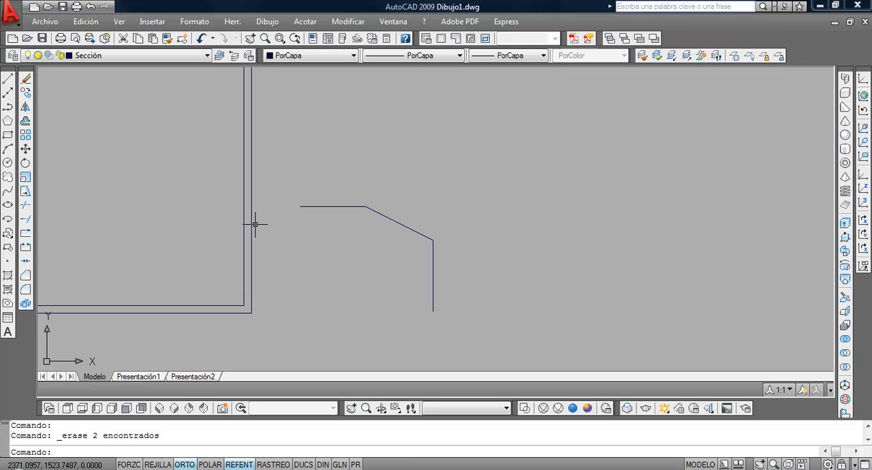
- Extend the example's horizontal and vertical lines into a sharp corner with Chamfer at zero distances, and erase the leftover diagonal
click(26, 275)
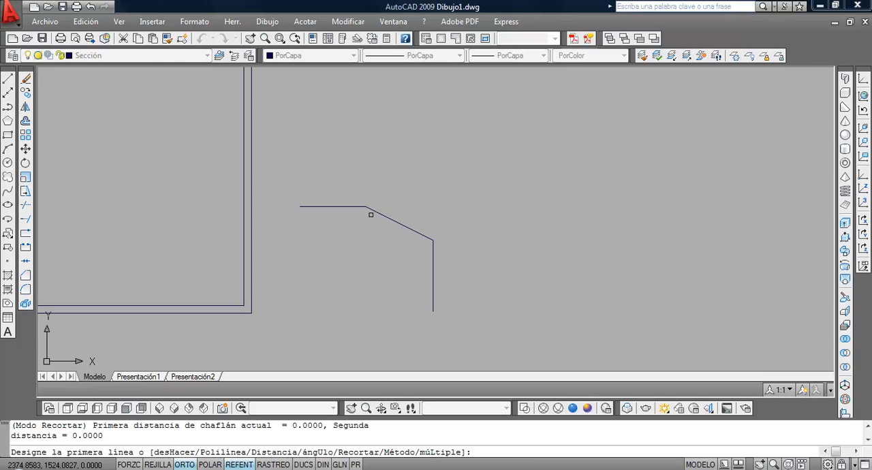
click(361, 208)
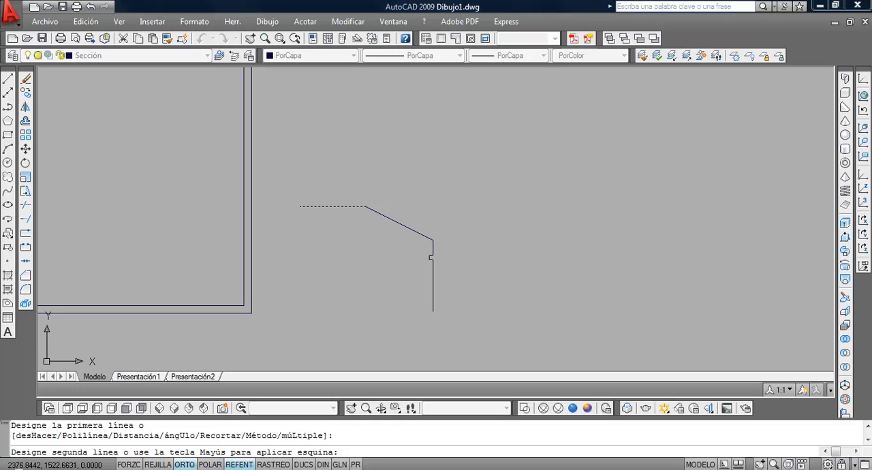
click(432, 250)
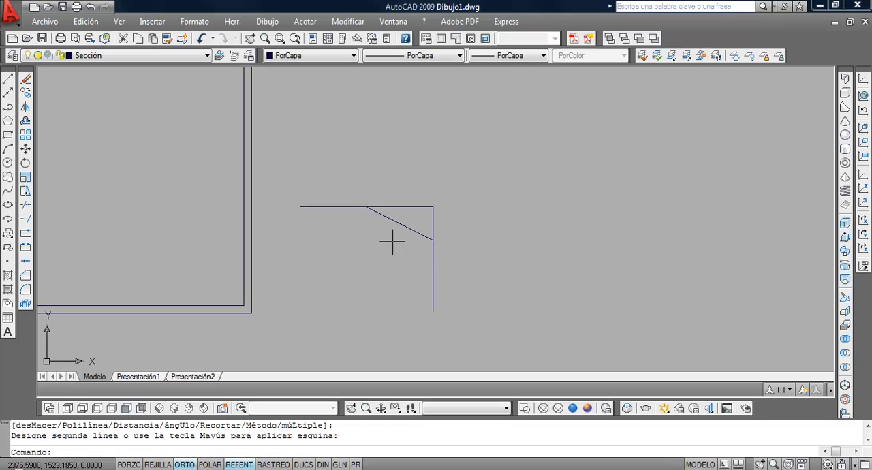
click(409, 228)
click(26, 79)
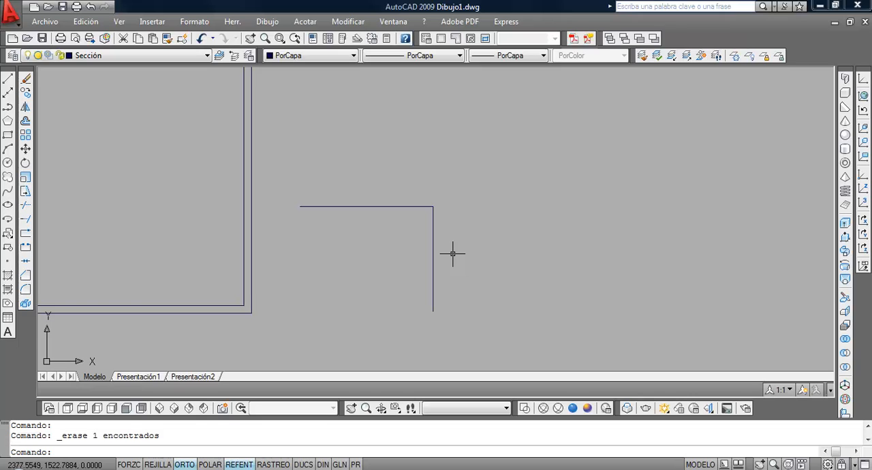
- Chamfer the example's corner with a first distance of 3 on the horizontal line and a second distance of 1 on the vertical line
key(Return)
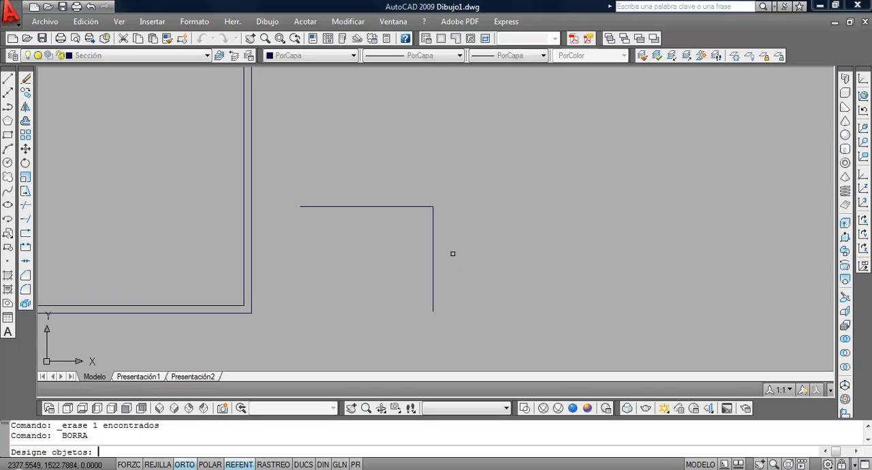
key(Escape)
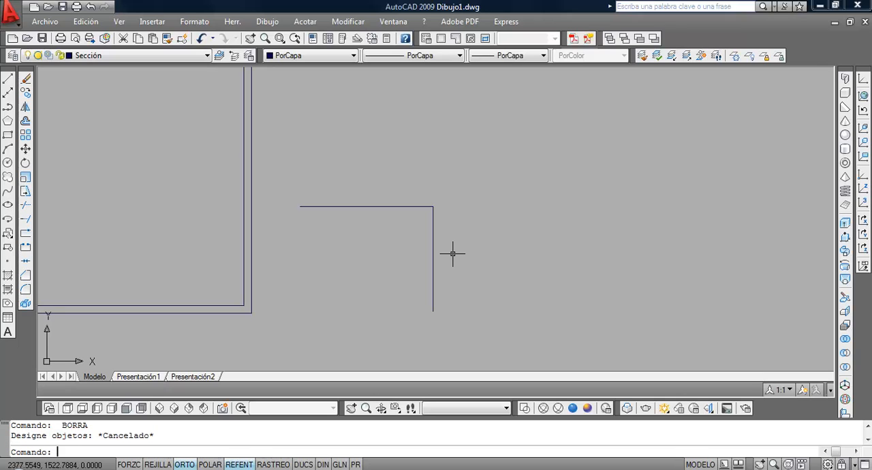
text(ch)
key(Return)
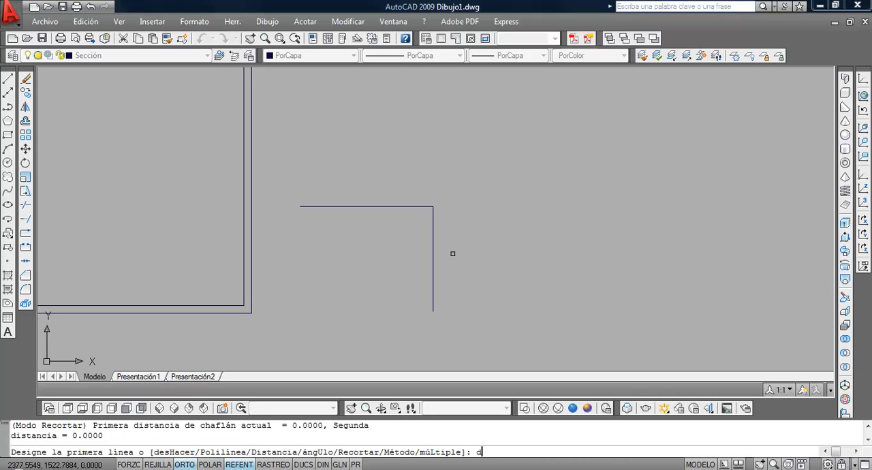
text(d)
key(Return)
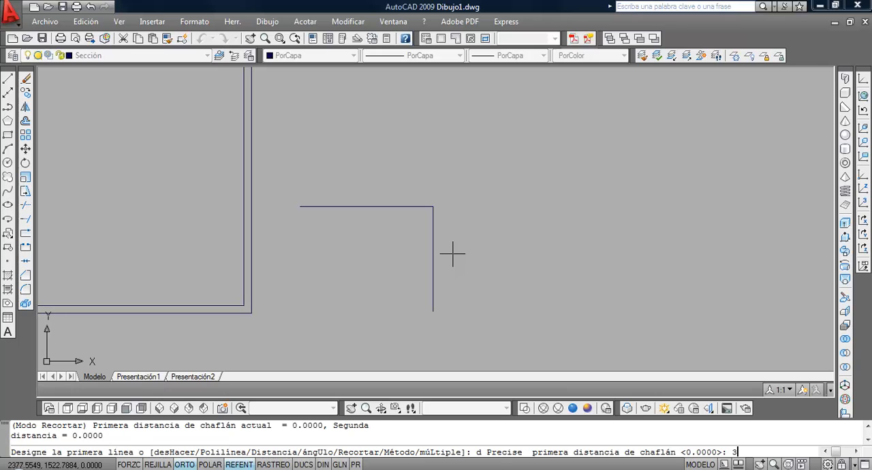
key(Return)
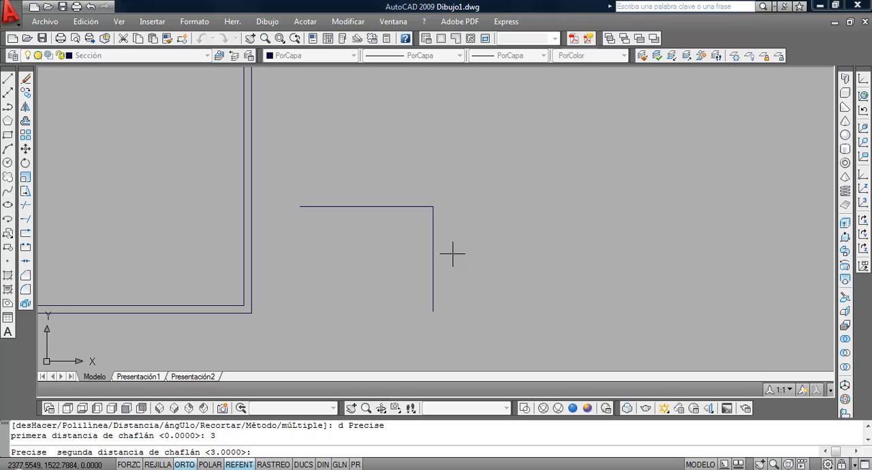
text(1)
key(Return)
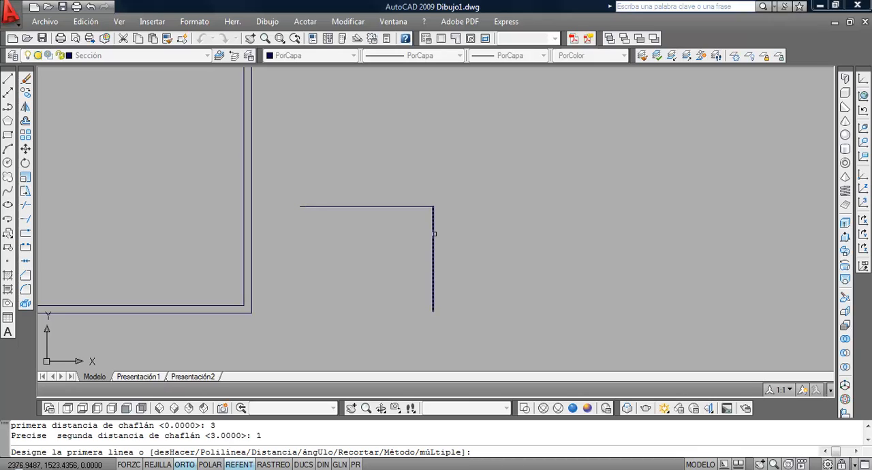
click(397, 208)
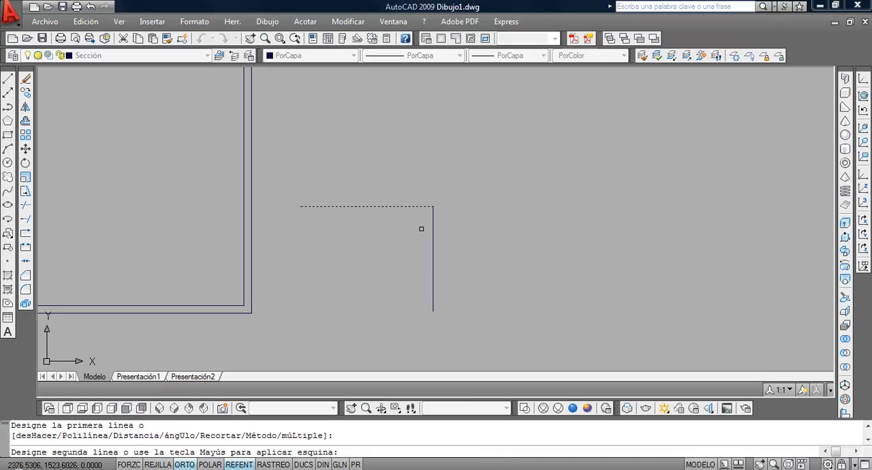
click(430, 233)
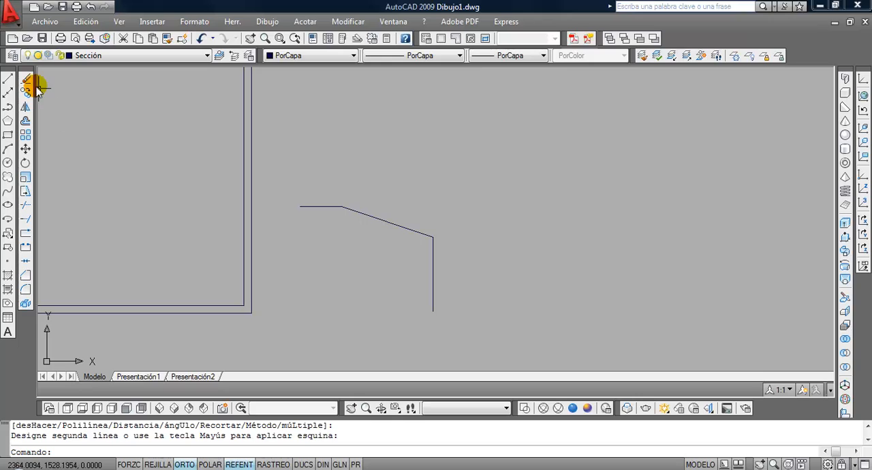
- Erase the example's bevel line and fillet the horizontal and vertical lines with a radius of 3
click(377, 217)
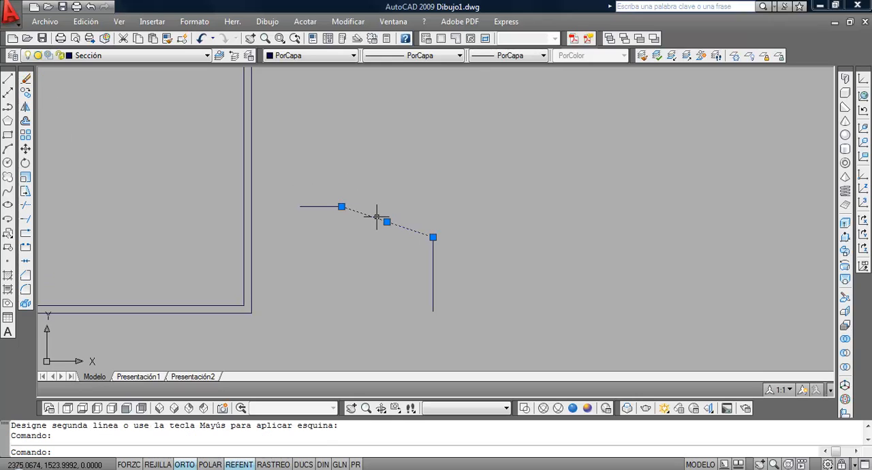
click(26, 79)
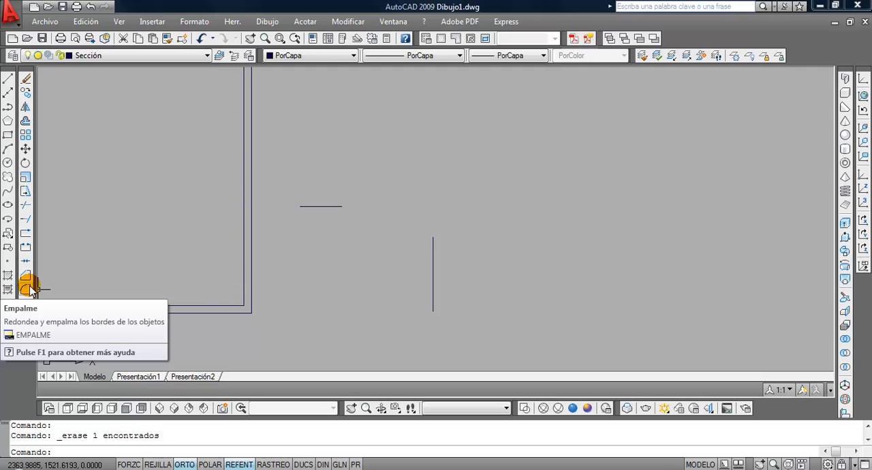
text(mp)
key(Return)
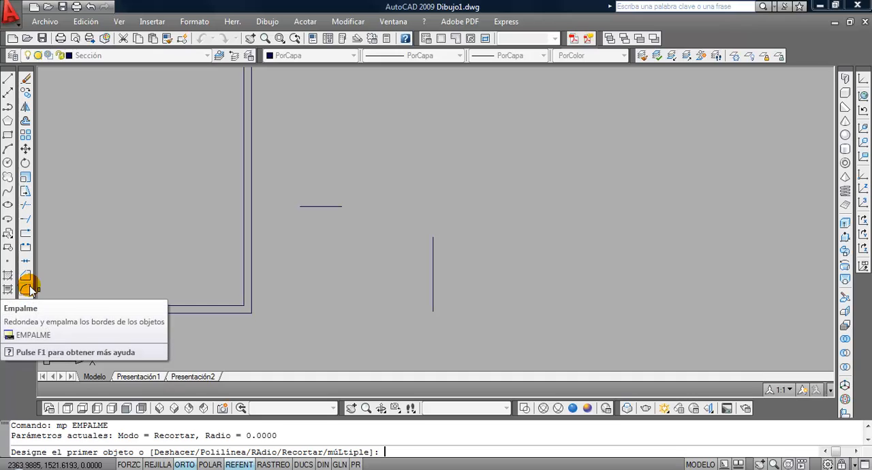
text(ra)
key(Return)
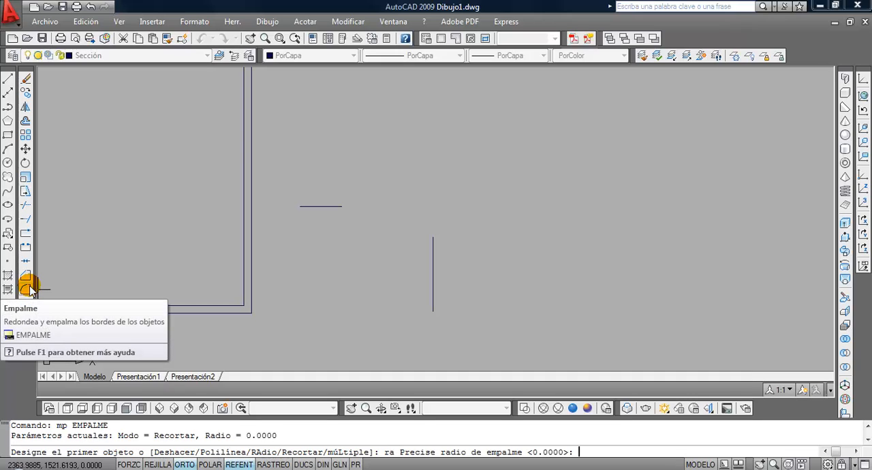
text(3)
key(Return)
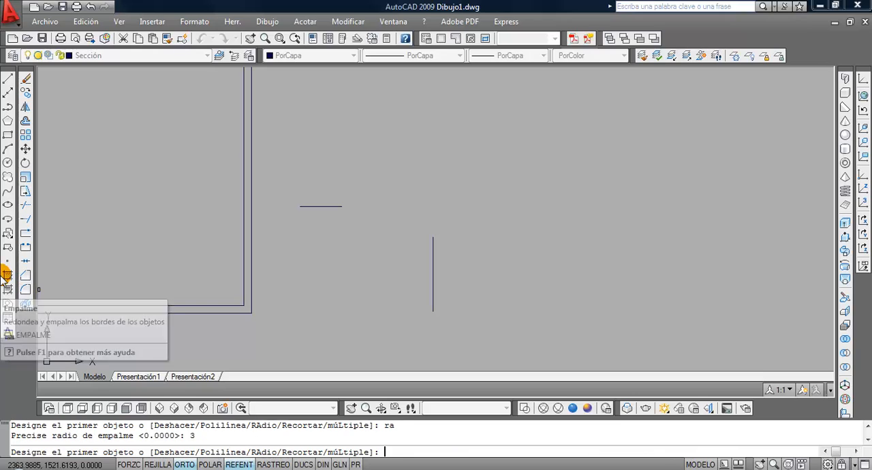
click(314, 206)
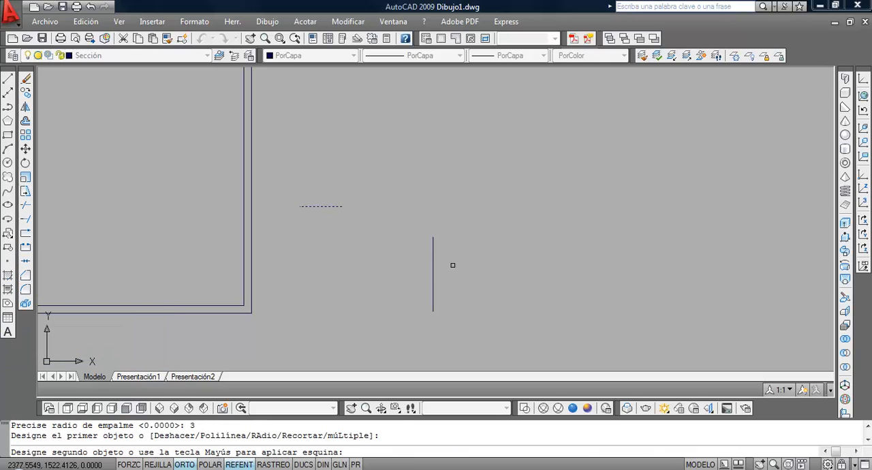
click(433, 252)
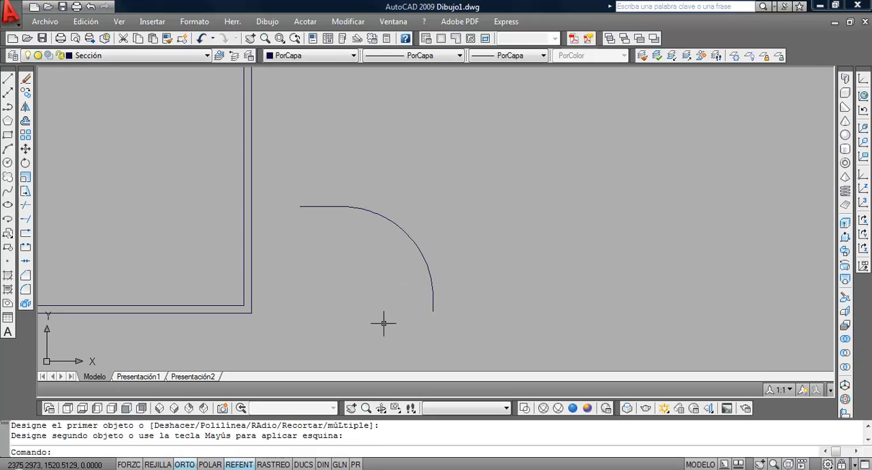
- Erase the whole rounded-corner example, both lines and the arc, beside the plan
click(460, 316)
click(357, 197)
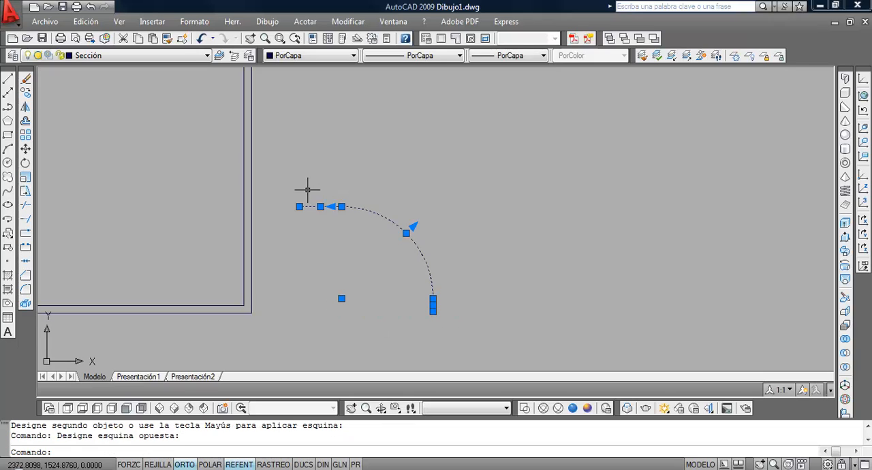
click(21, 84)
scroll(375, 239, down, 3)
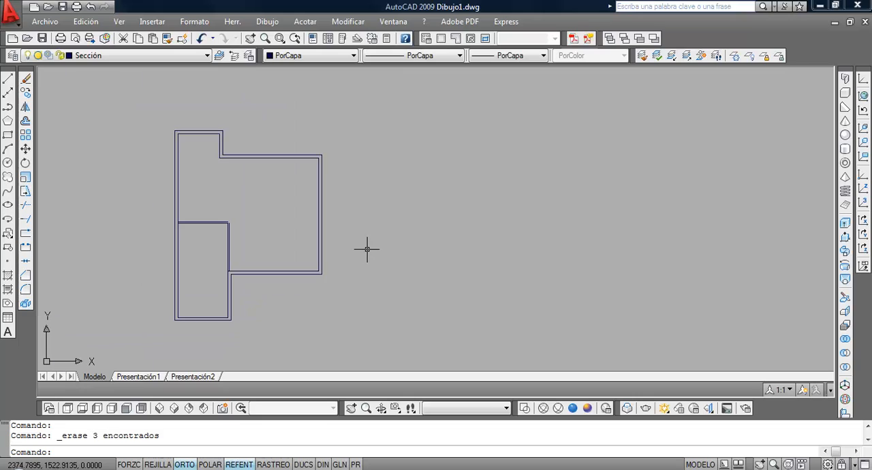
- Try to chamfer the garage partition's outer horizontal and vertical lines using the stored distances of 3 and 1
scroll(354, 248, up, 2)
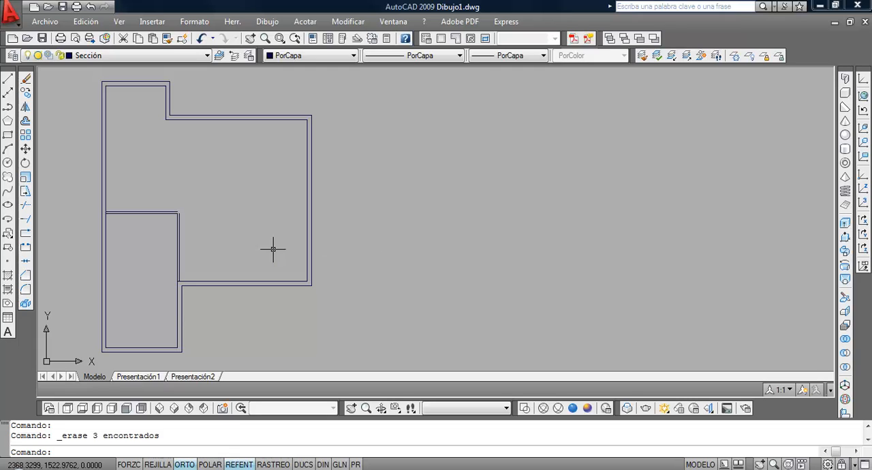
click(26, 275)
scroll(198, 281, up, 3)
scroll(198, 282, up, 3)
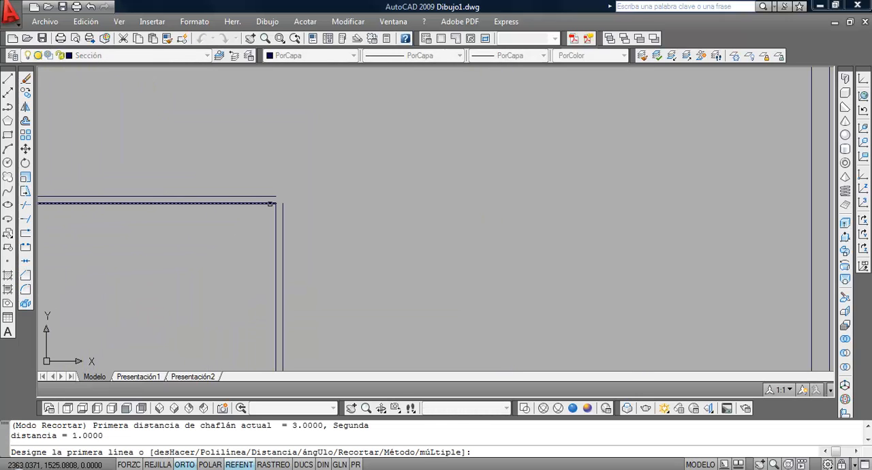
click(274, 197)
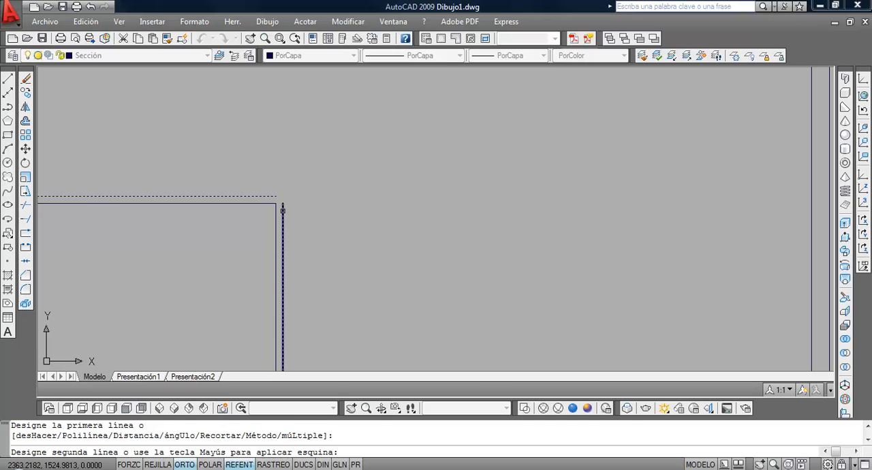
click(283, 210)
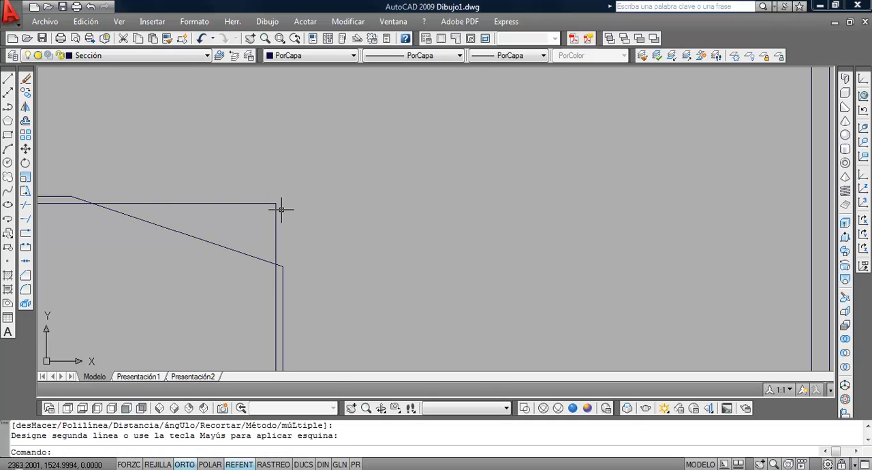
scroll(281, 209, down, 3)
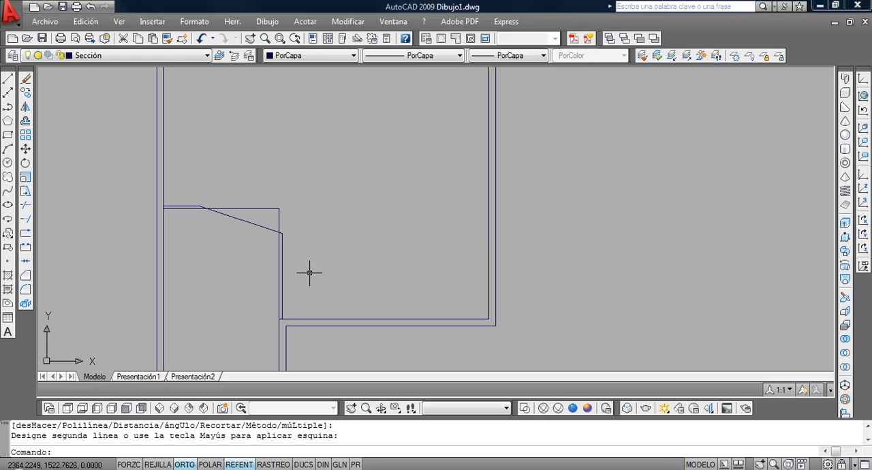
- Join the garage partition's outer lines into a sharp corner with Chamfer at zero distances, and erase the leftover diagonal
text(h)
key(Return)
text(d)
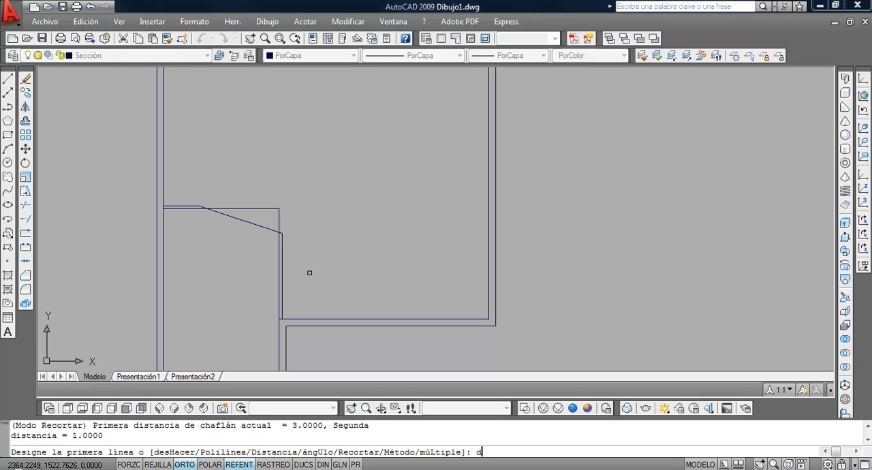
key(Return)
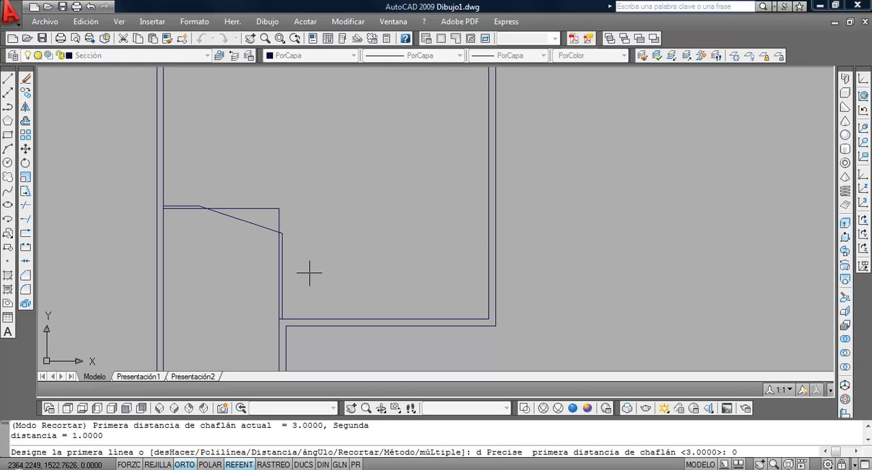
key(Return)
key(Return)
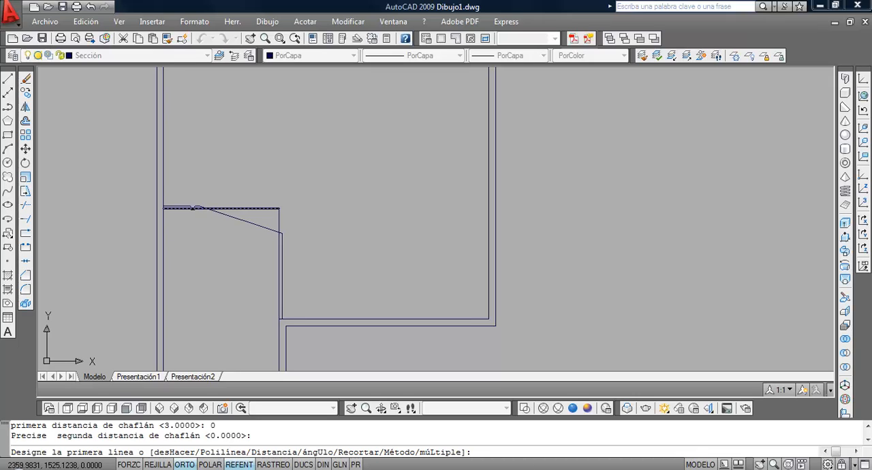
click(193, 207)
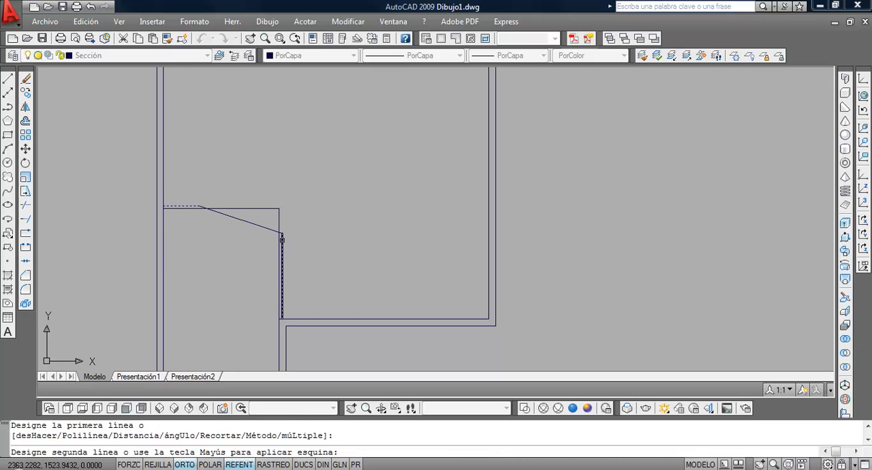
click(284, 239)
click(257, 225)
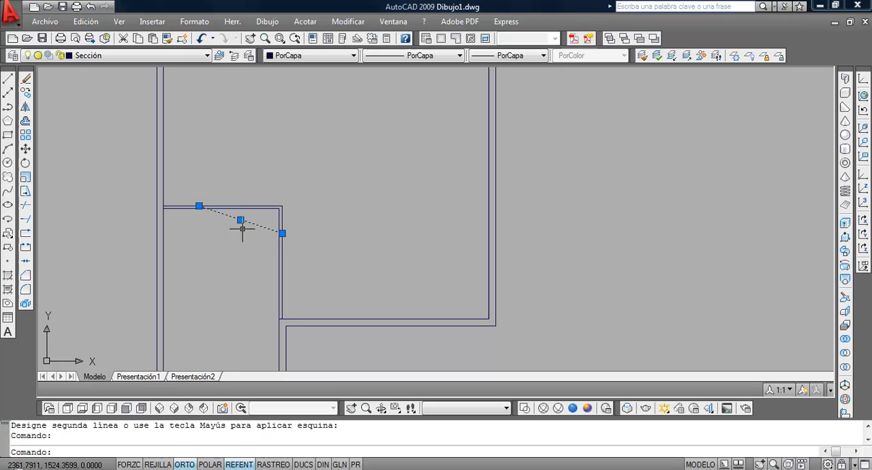
click(26, 79)
scroll(236, 200, down, 1)
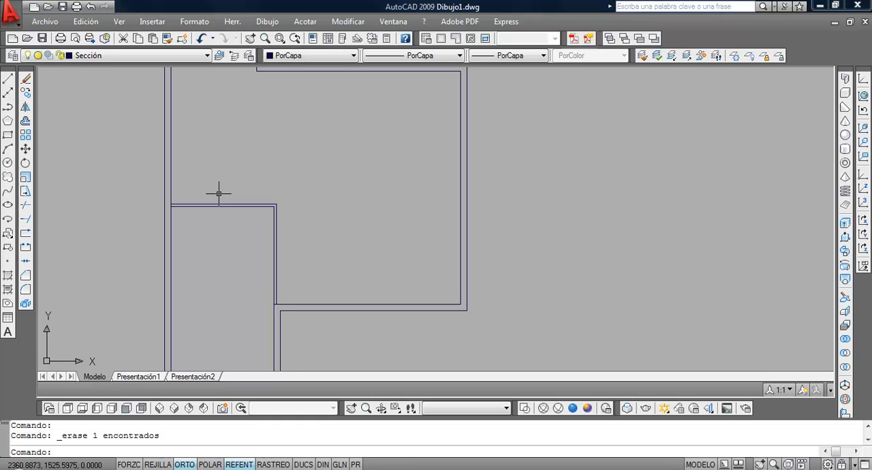
- Switch to the browser, check the depth of the room above the garage in Vivienda.pdf, return to AutoCAD and dismiss the Windows colour-scheme message
click(341, 469)
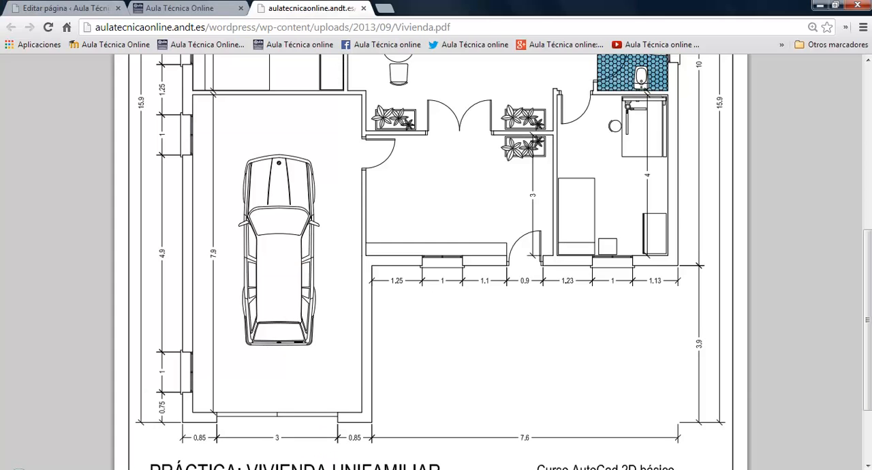
scroll(279, 289, down, 2)
scroll(280, 259, up, 5)
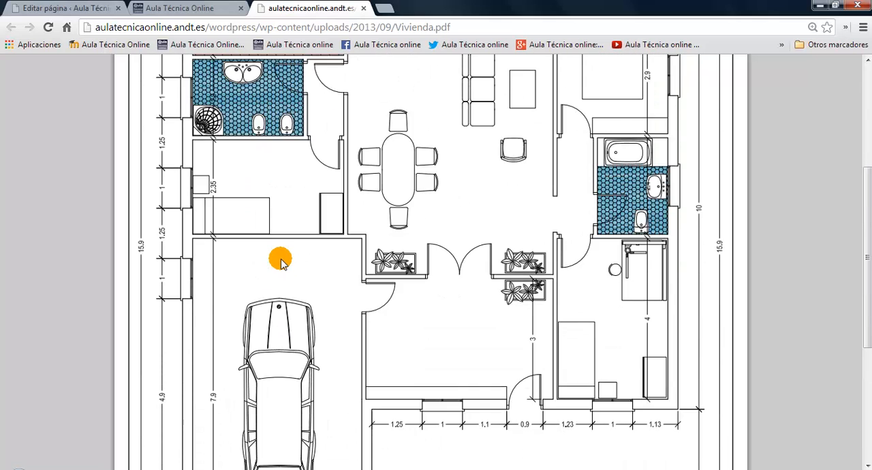
scroll(280, 259, up, 1)
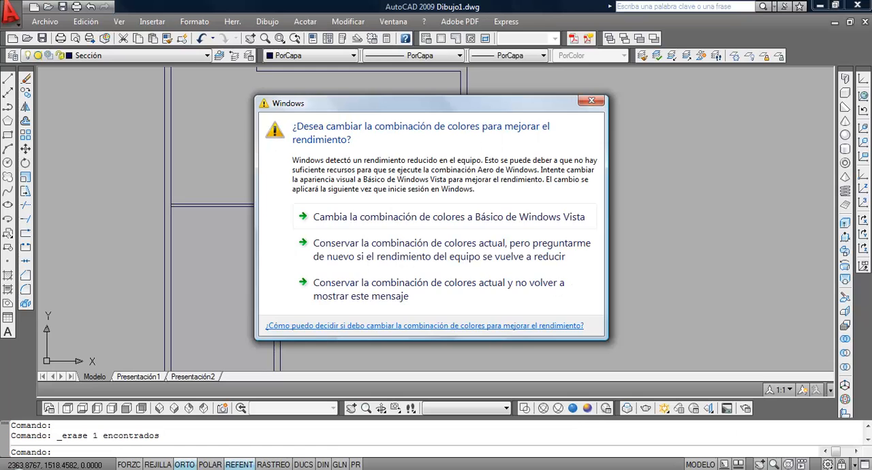
click(592, 104)
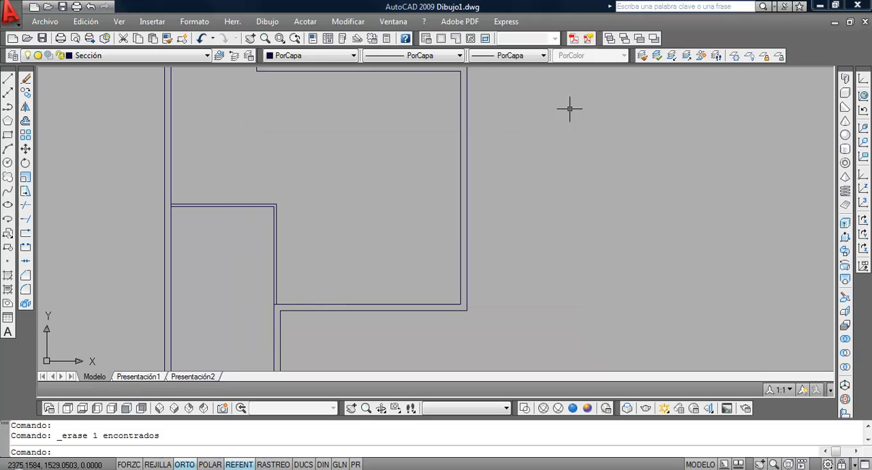
- Offset the upper line of the garage's horizontal partition 2.35 upward
click(27, 122)
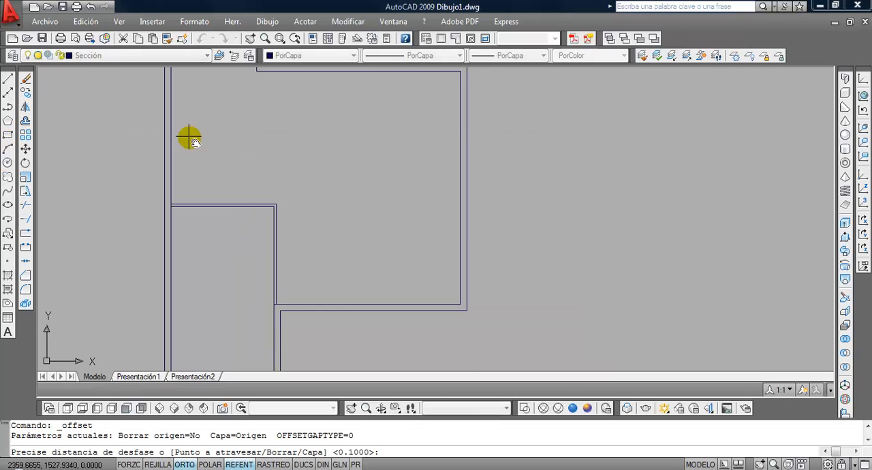
middle_drag(188, 136, 193, 198)
text(2.35)
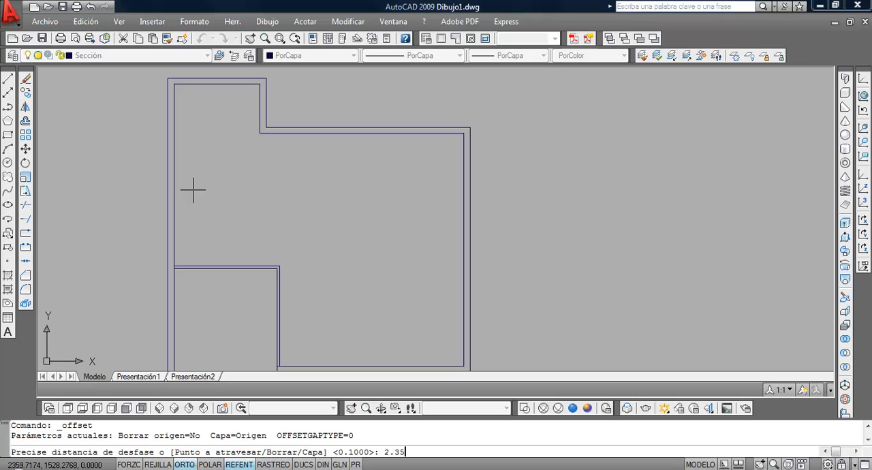
key(Return)
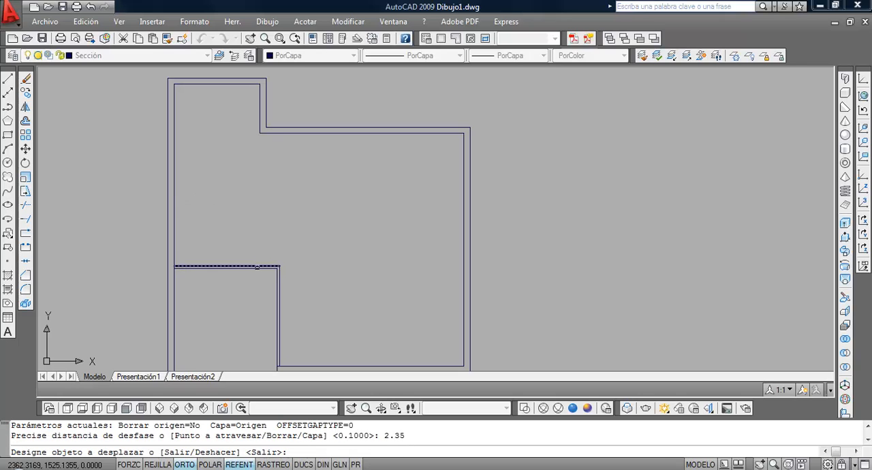
click(256, 265)
click(247, 229)
key(Return)
- Offset the new horizontal line above the garage by 0.1 upward to give the partition its thickness
key(Return)
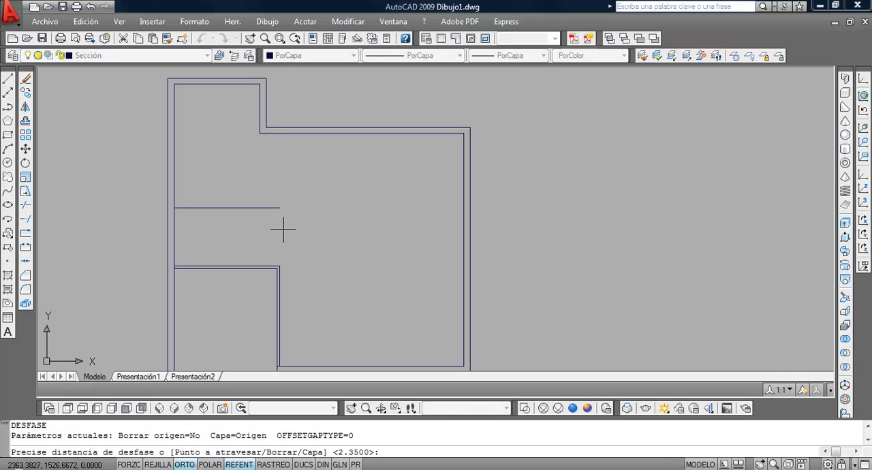
text(.1)
key(Return)
click(272, 208)
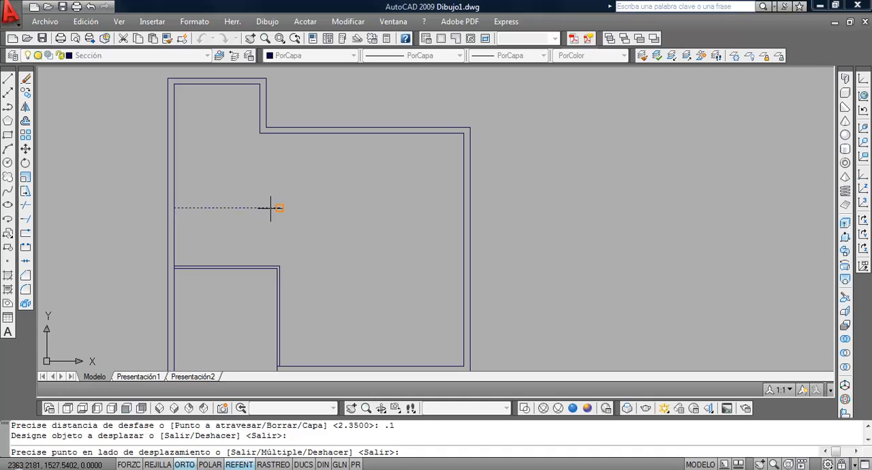
click(269, 178)
key(Return)
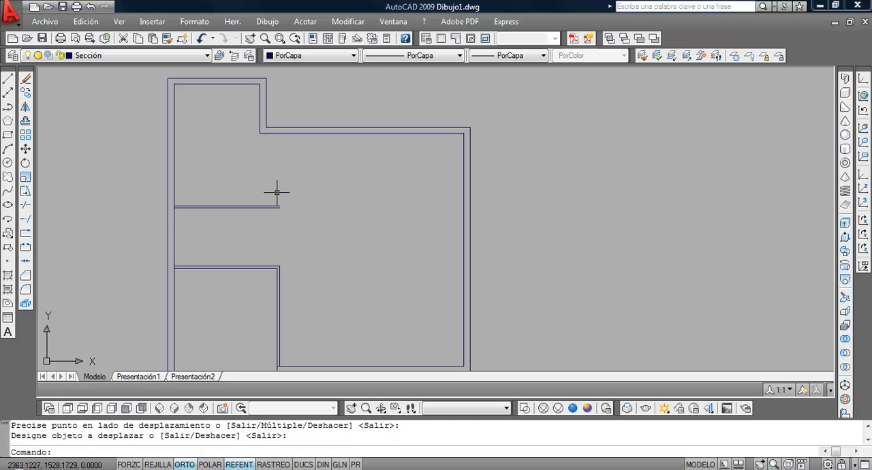
- Erase the two offset partition lines above the garage
click(241, 226)
click(205, 188)
click(24, 80)
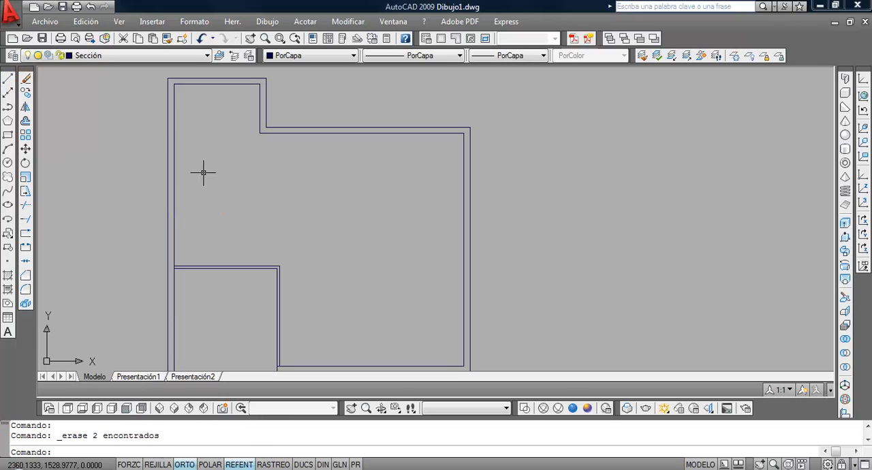
scroll(217, 272, up, 2)
middle_drag(216, 271, 269, 269)
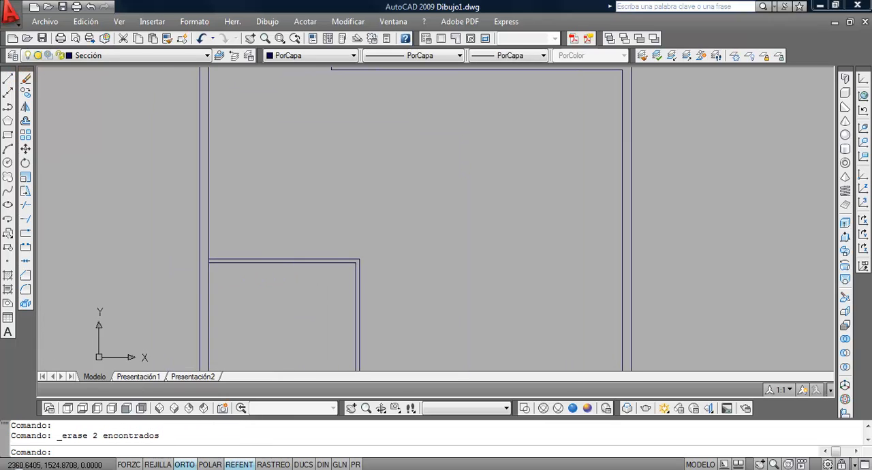
click(294, 273)
click(228, 267)
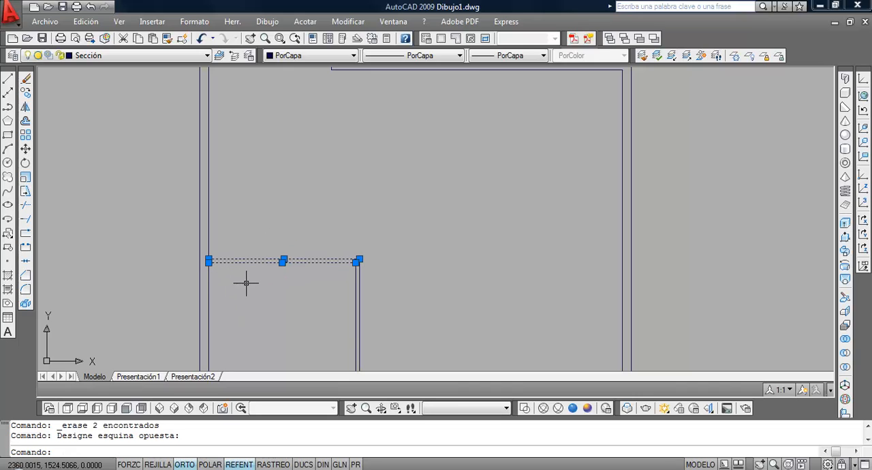
key(Escape)
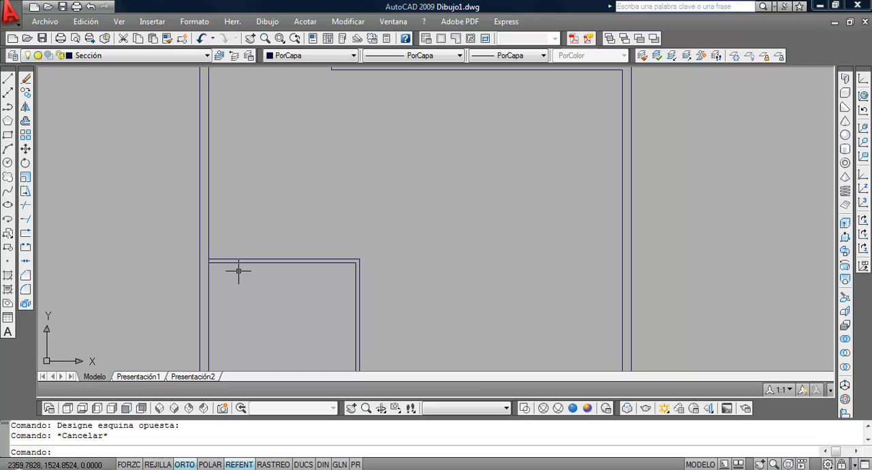
- Copy both lines of the garage's horizontal partition 2.45 straight upward
click(28, 95)
click(292, 245)
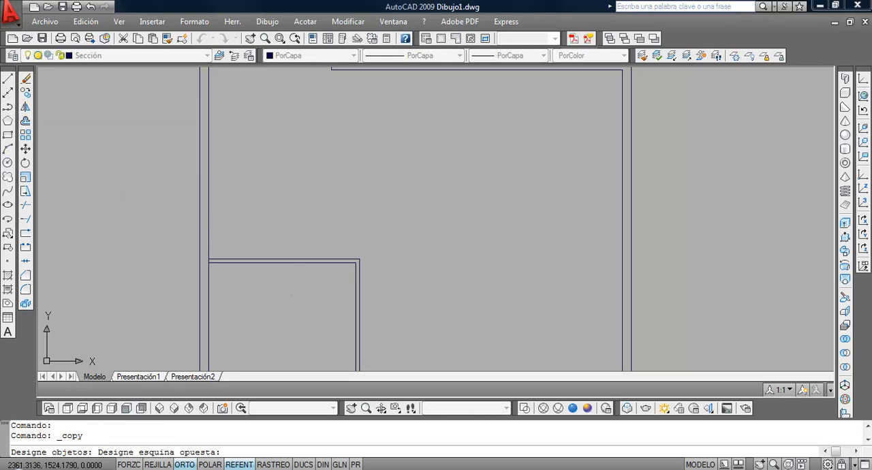
click(265, 295)
key(Return)
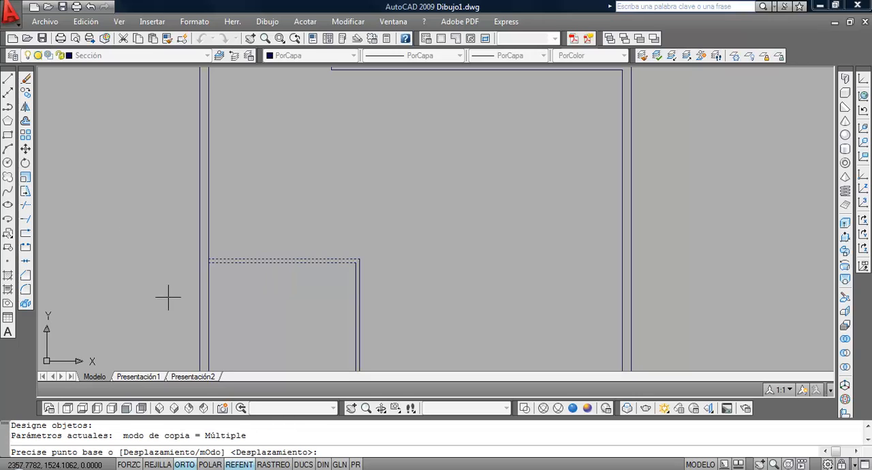
click(125, 282)
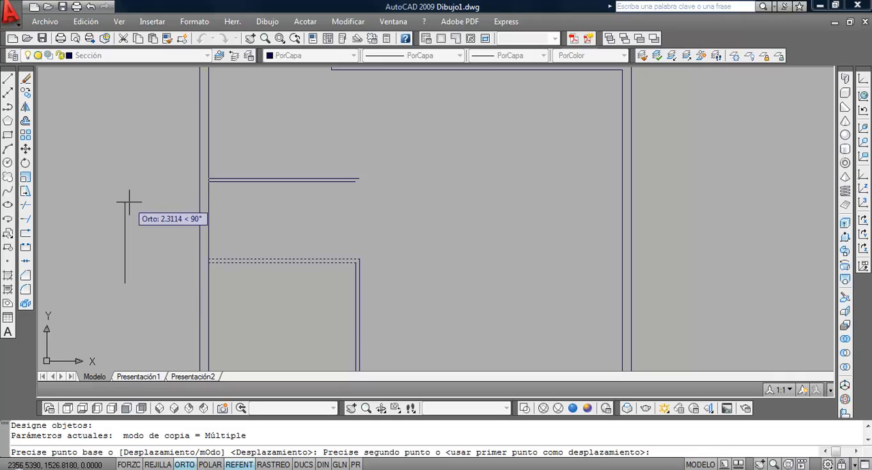
text(.45)
key(Return)
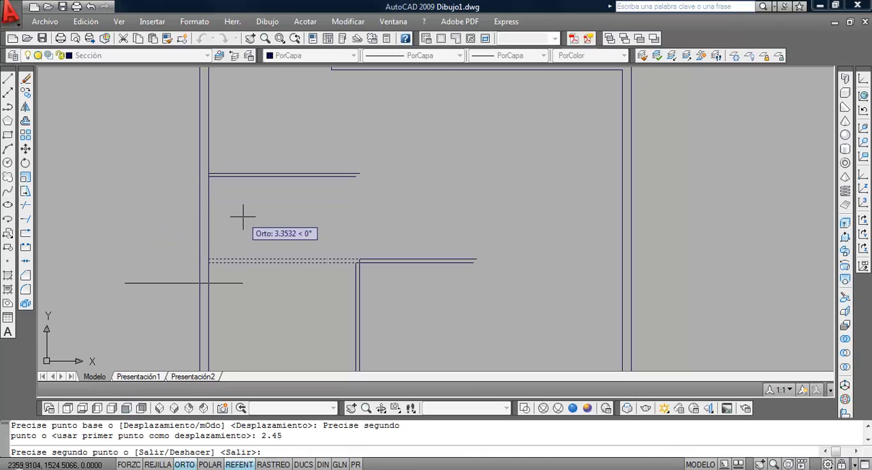
key(Return)
- Switch to the browser, examine the bathroom and kitchen partitions above the bedroom in Vivienda.pdf, and return to the AutoCAD drawing
middle_drag(236, 215, 218, 258)
middle_drag(193, 216, 186, 260)
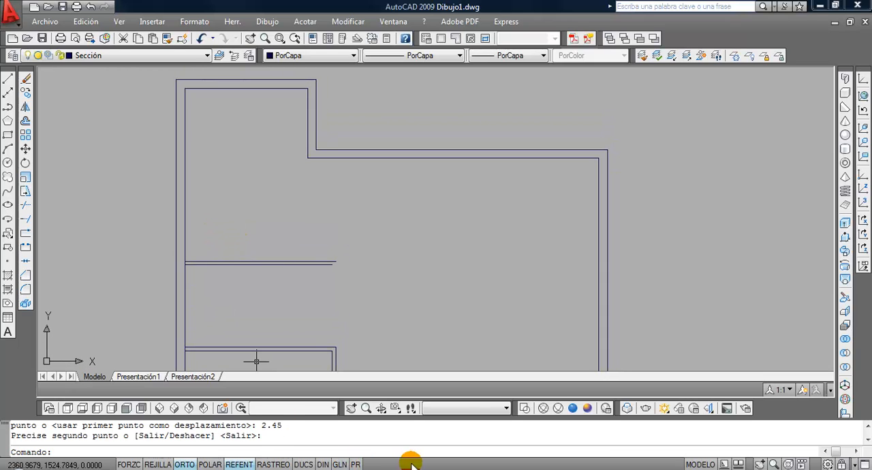
key(alt+Tab)
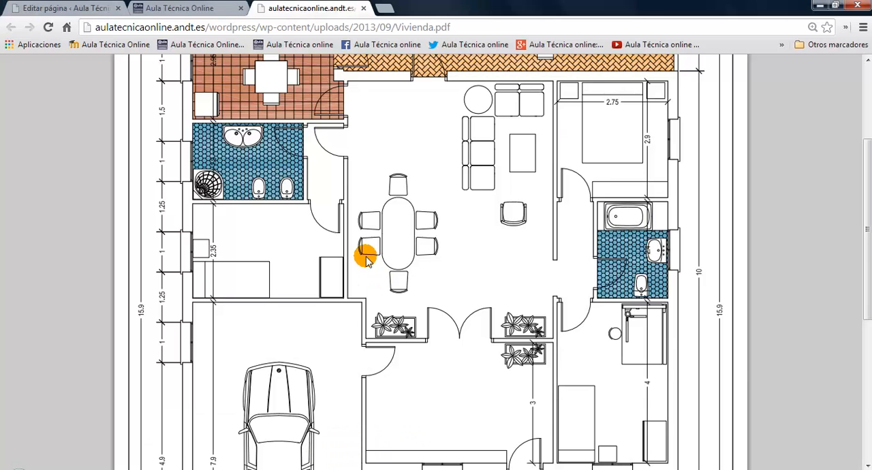
scroll(361, 261, down, 2)
scroll(259, 184, up, 5)
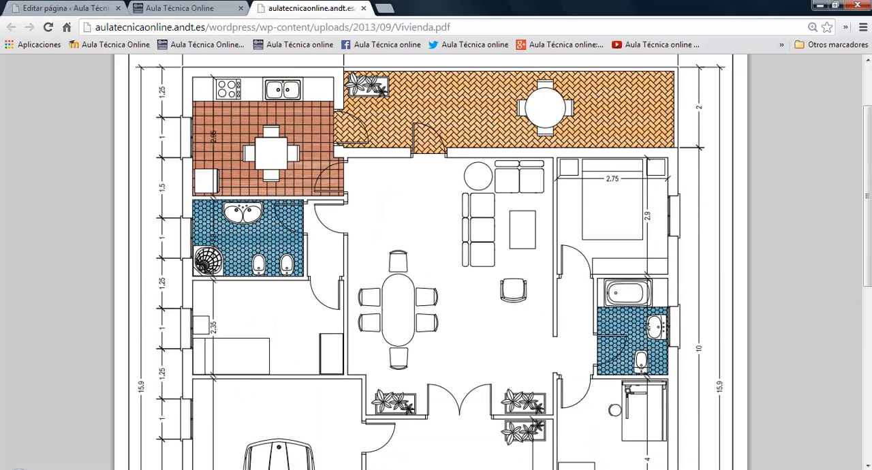
key(alt+Tab)
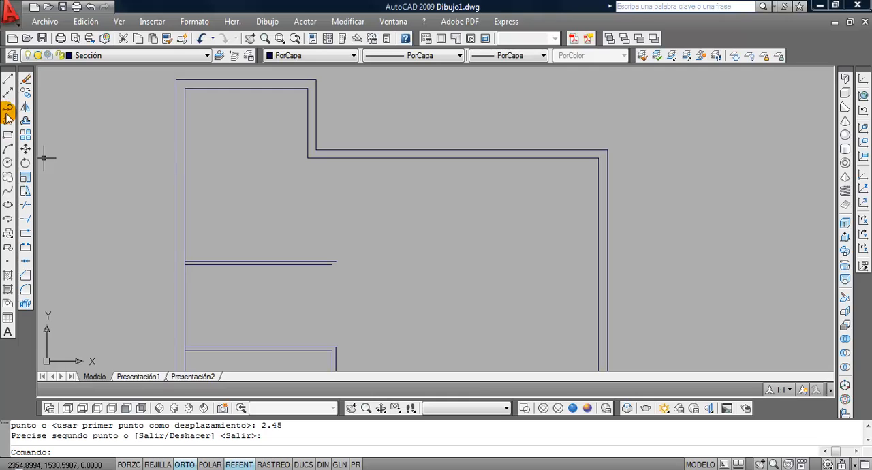
- Copy both lines of the partition between bedroom and bathroom 2 straight upward
click(27, 96)
click(293, 272)
click(257, 254)
key(Return)
click(386, 285)
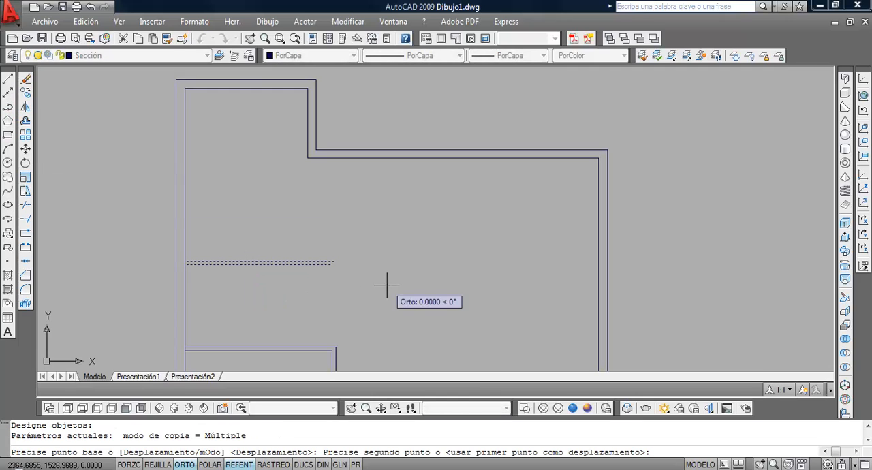
text(2)
key(Return)
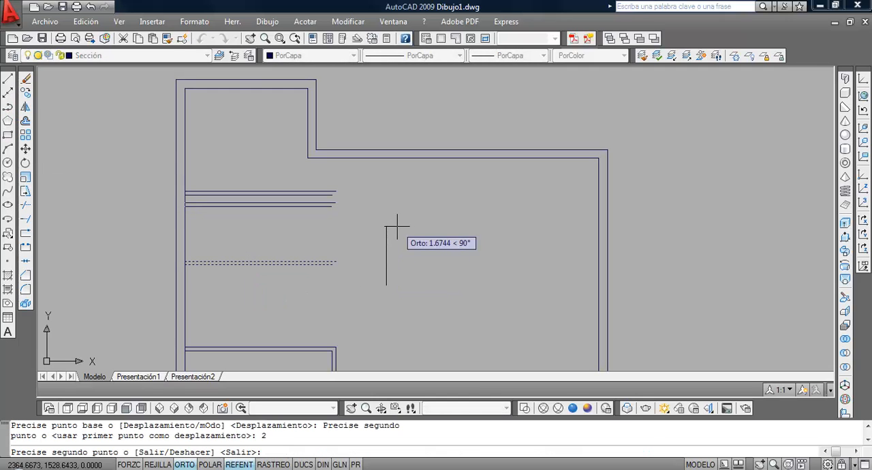
- Finish copying the partition, examine the wall beside the kitchen and bathroom in Vivienda.pdf in the browser, and return to the AutoCAD drawing
key(Return)
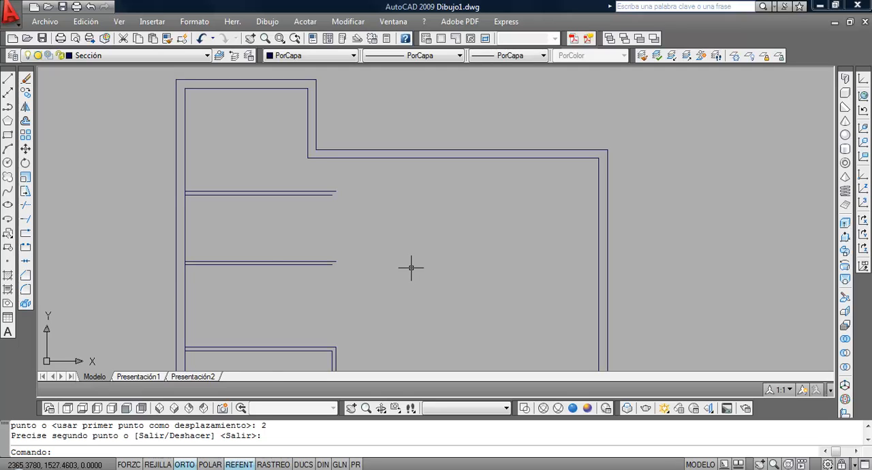
scroll(412, 269, down, 2)
scroll(416, 272, up, 2)
middle_drag(417, 272, 414, 233)
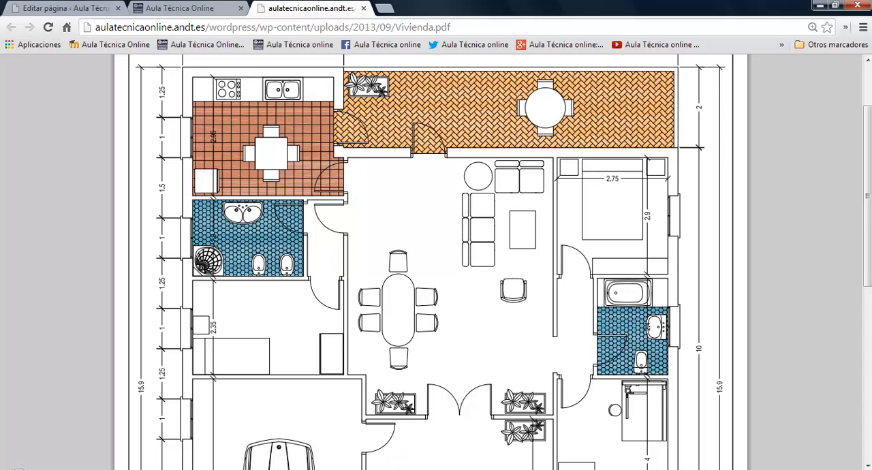
click(301, 469)
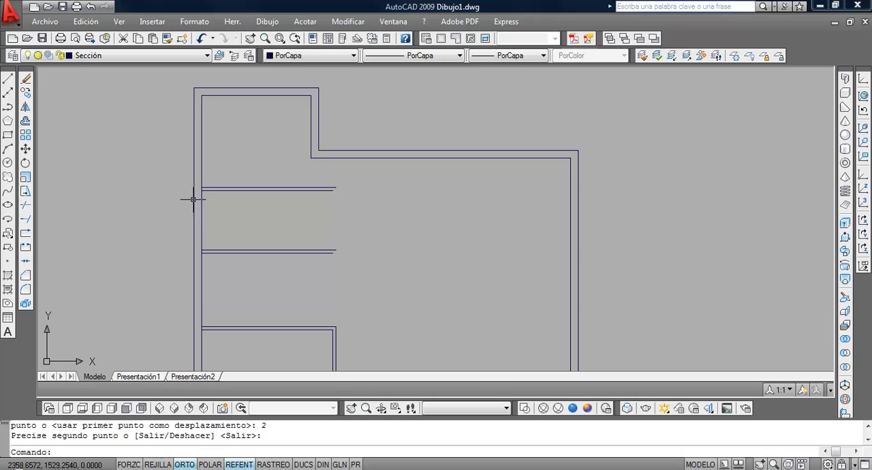
- Draw a vertical line from the outer corner of the kitchen's wall recess down perpendicular to the garage's horizontal partition
click(7, 79)
click(318, 151)
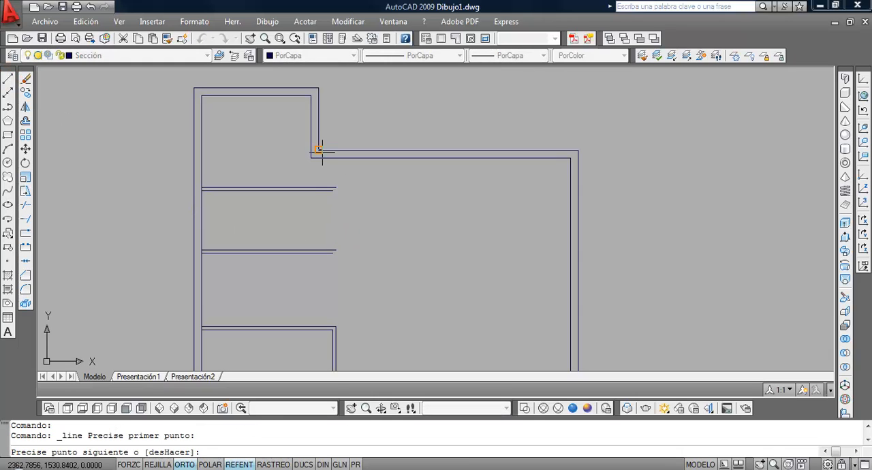
shift+right_click(333, 253)
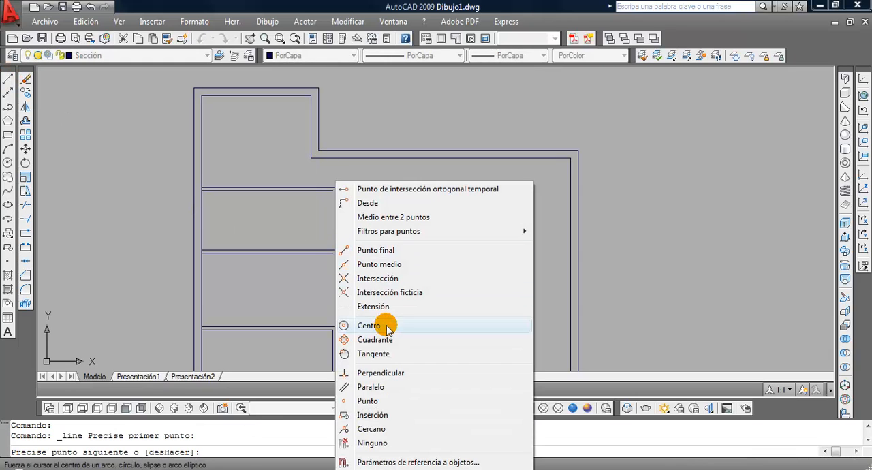
click(385, 363)
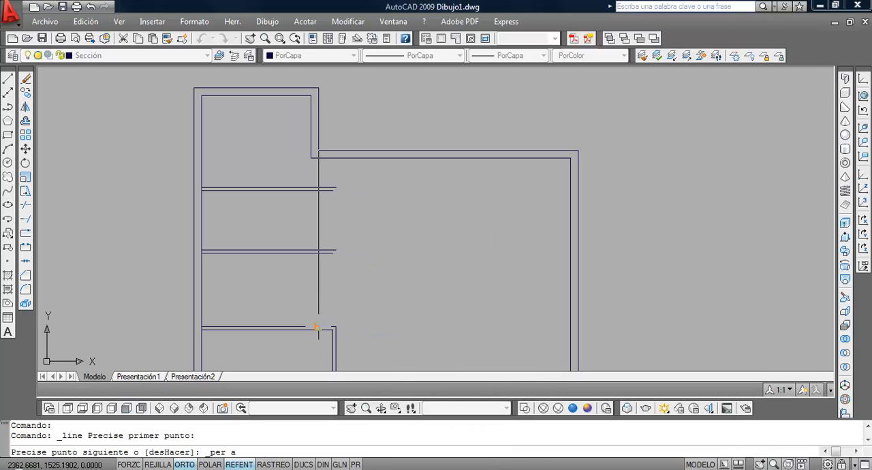
click(318, 327)
key(Return)
- Stretch the vertical line's upper end down to the wall's inner face, then erase the line
click(315, 175)
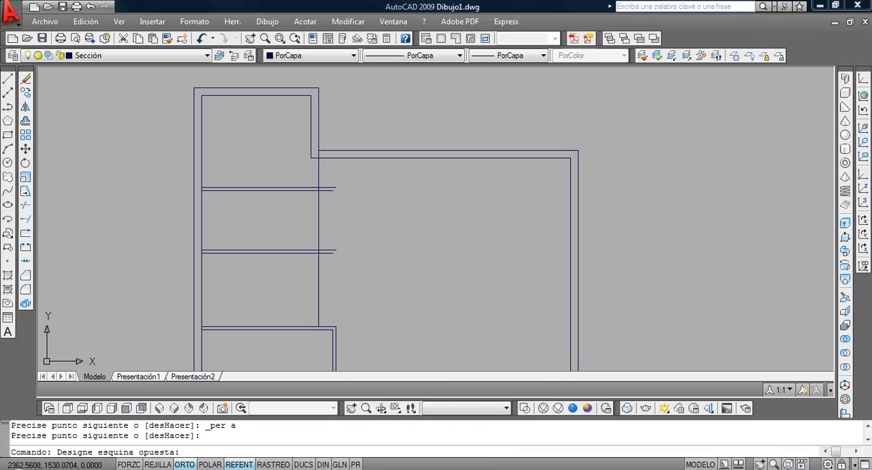
click(321, 181)
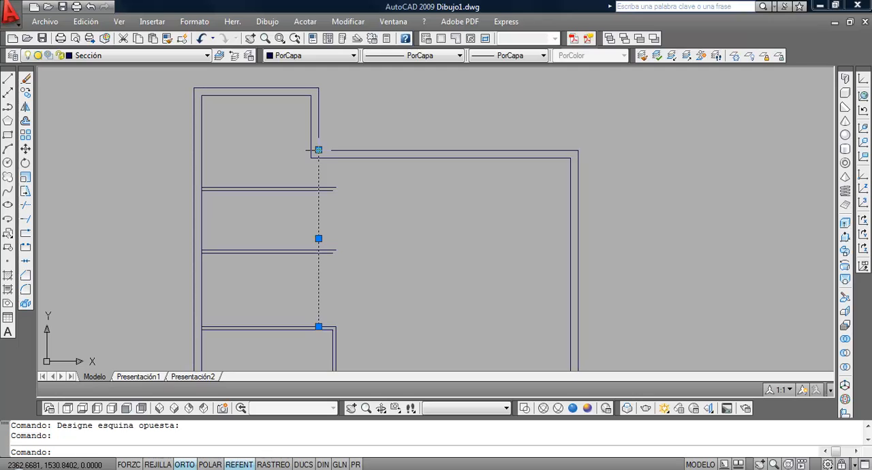
click(318, 149)
click(319, 158)
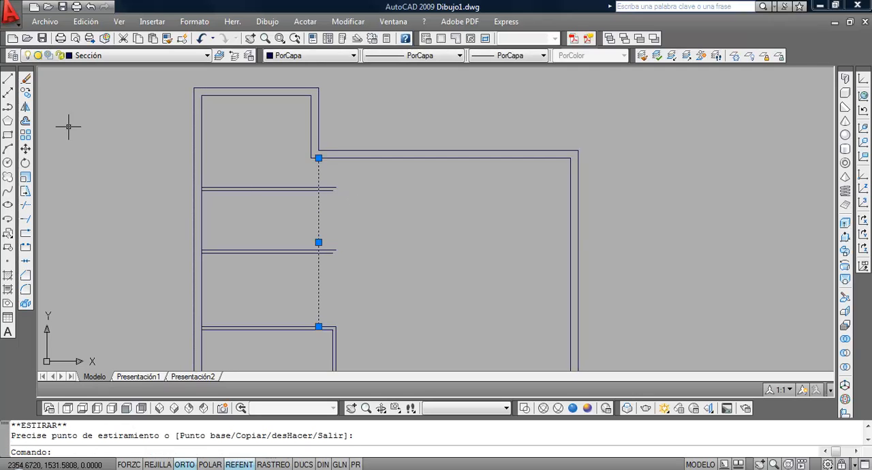
click(26, 79)
scroll(308, 269, up, 2)
middle_drag(314, 192, 312, 235)
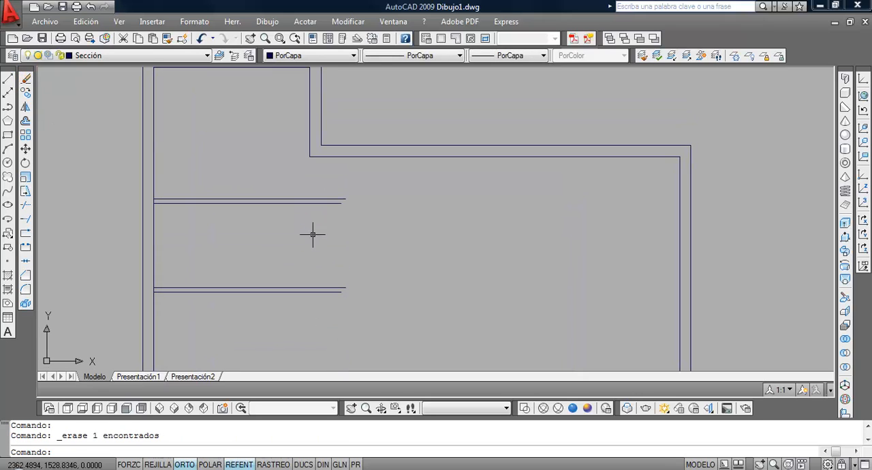
- Draw a vertical line from the apparent intersection of the inner horizontal wall face and the kitchen's outer wall face, perpendicular to the garage partition
click(8, 80)
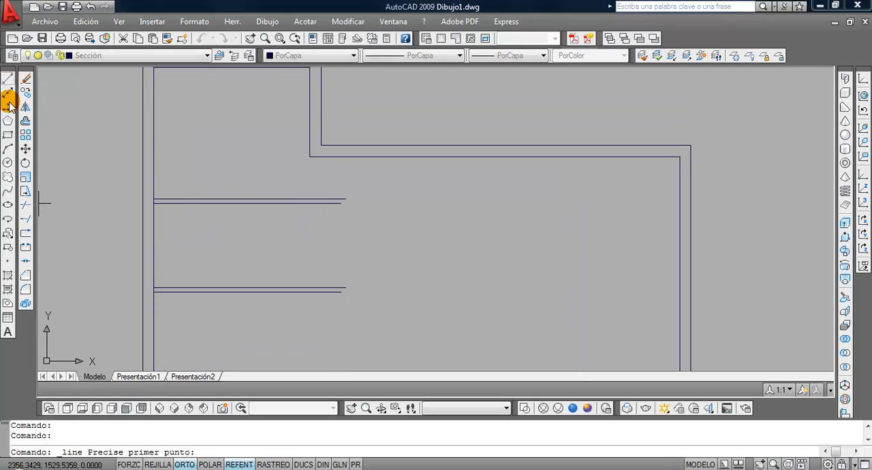
shift+right_click(361, 177)
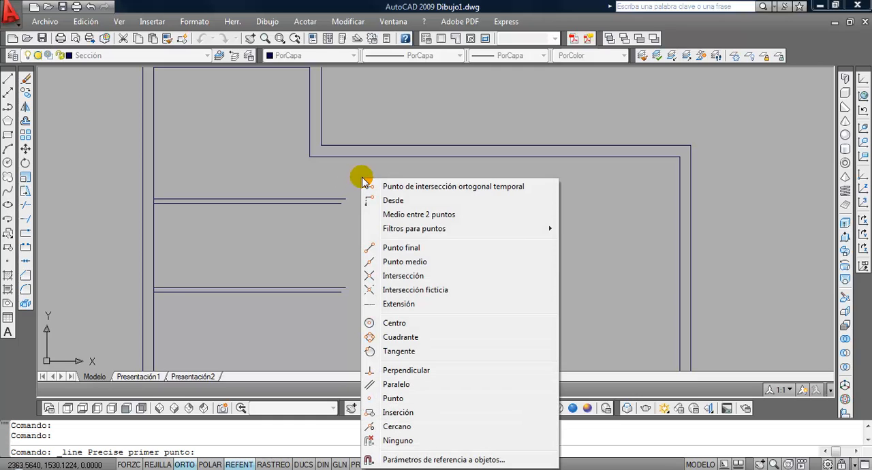
click(434, 292)
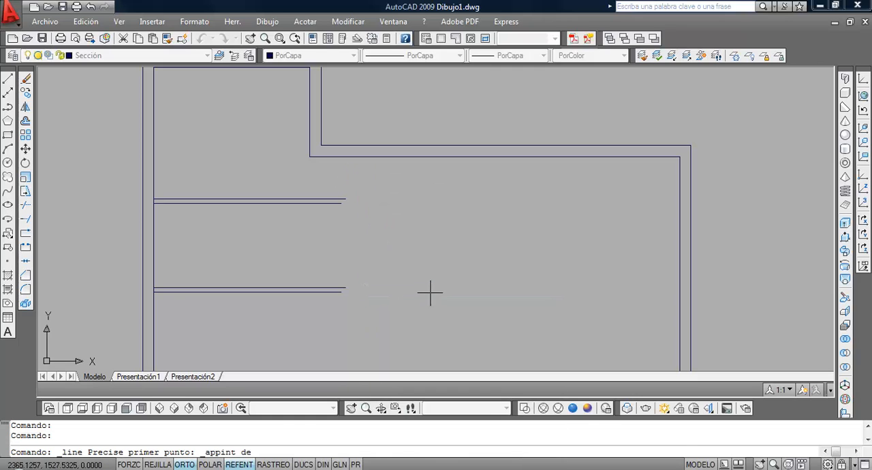
click(363, 157)
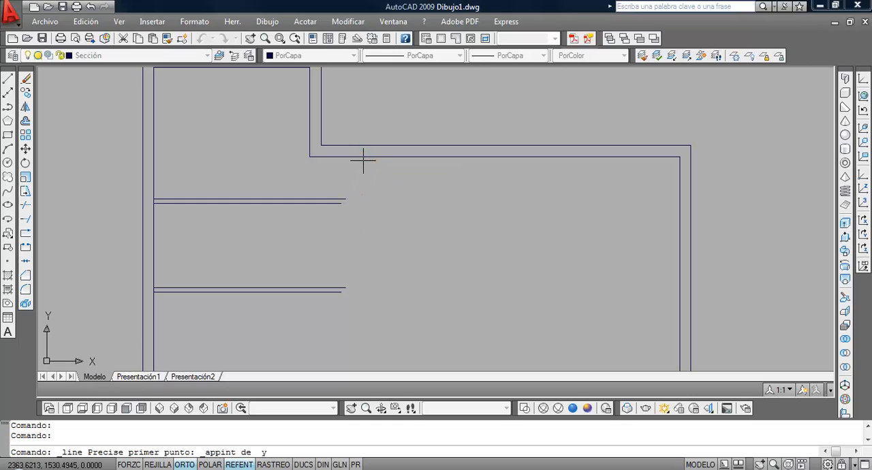
click(321, 109)
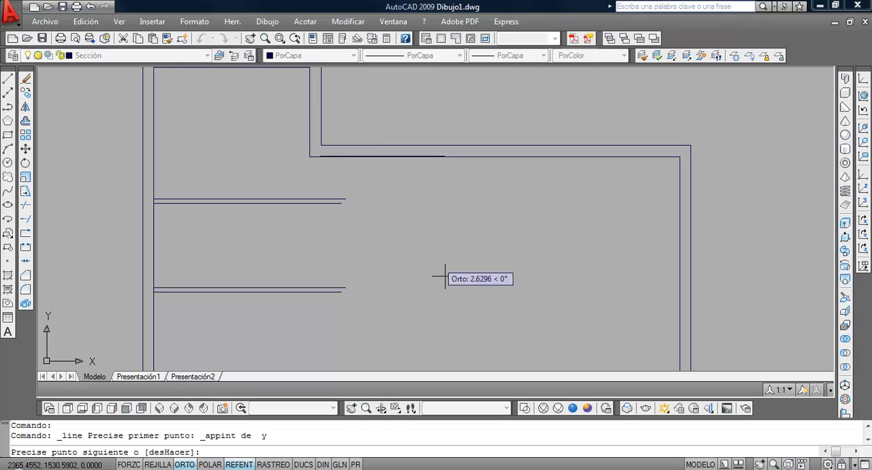
scroll(389, 266, down, 2)
mouse_move(385, 268)
middle_down()
mouse_move(364, 289)
mouse_move(341, 240)
middle_up()
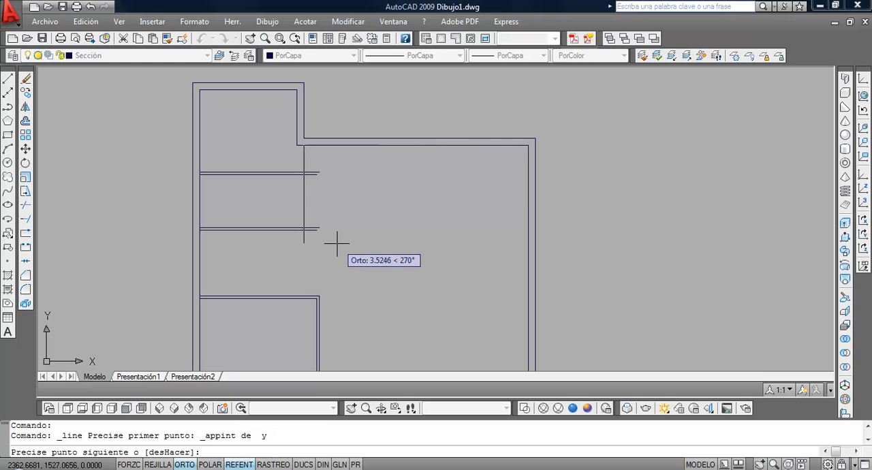
shift+right_click(336, 242)
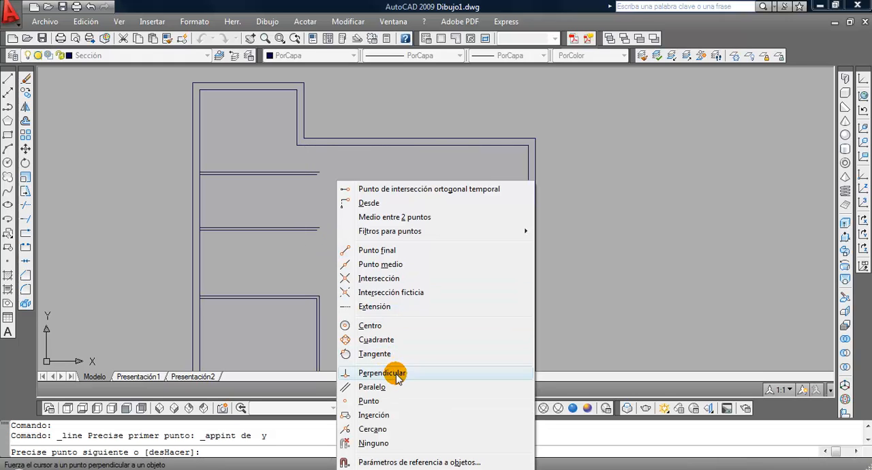
click(364, 368)
click(302, 296)
key(Return)
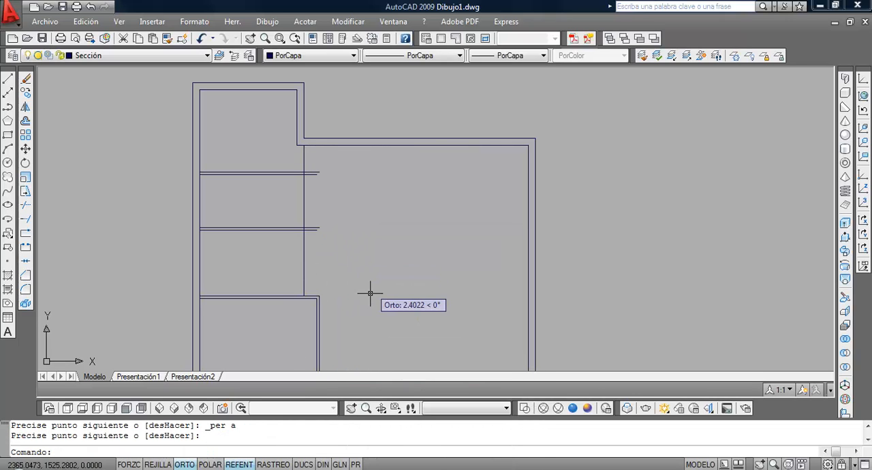
- Trim the ends of both double-line partitions that extend to the right of the new vertical line
click(25, 206)
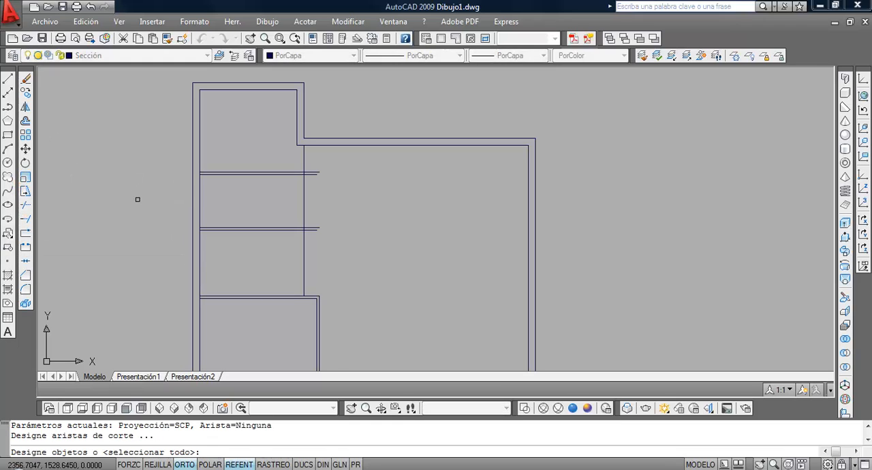
click(310, 198)
click(282, 193)
key(Return)
click(349, 238)
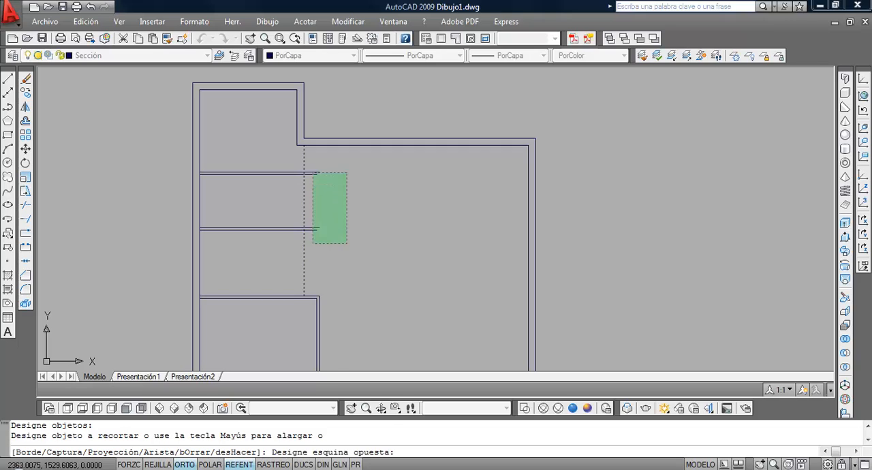
click(311, 165)
key(Return)
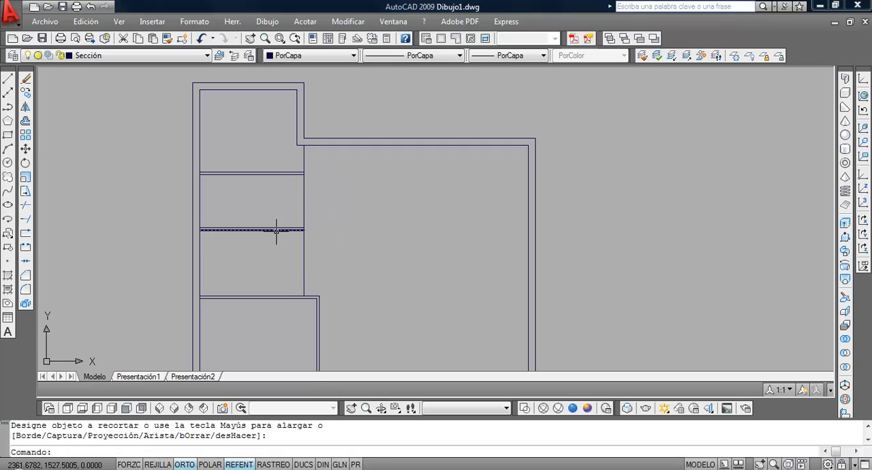
- Offset the vertical line 0.1 to the right to form the partition's second face
click(25, 121)
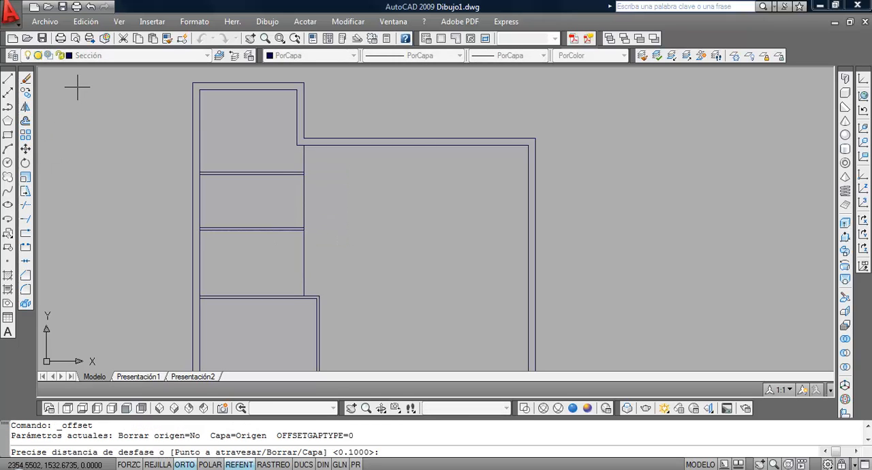
key(Return)
click(304, 198)
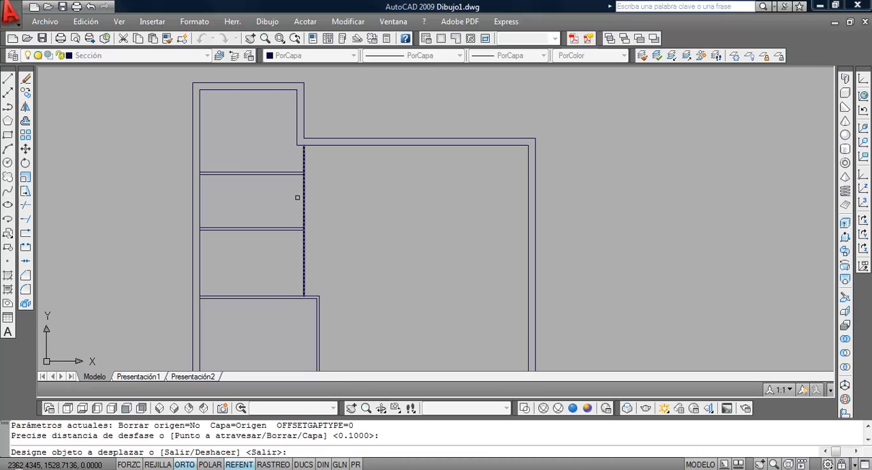
click(350, 196)
key(Return)
- Switch to the browser, examine the kitchen, bathroom and hallway layout and dimensions in Vivienda.pdf, and return to the AutoCAD drawing
scroll(335, 204, down, 2)
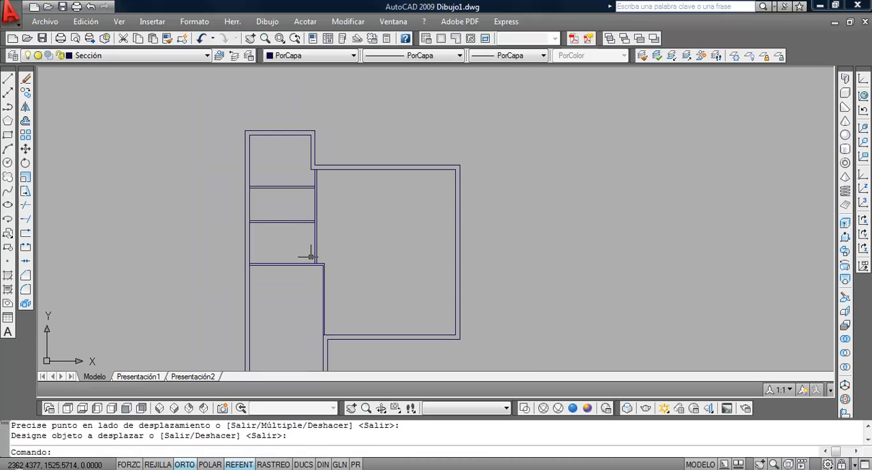
middle_drag(358, 286, 348, 257)
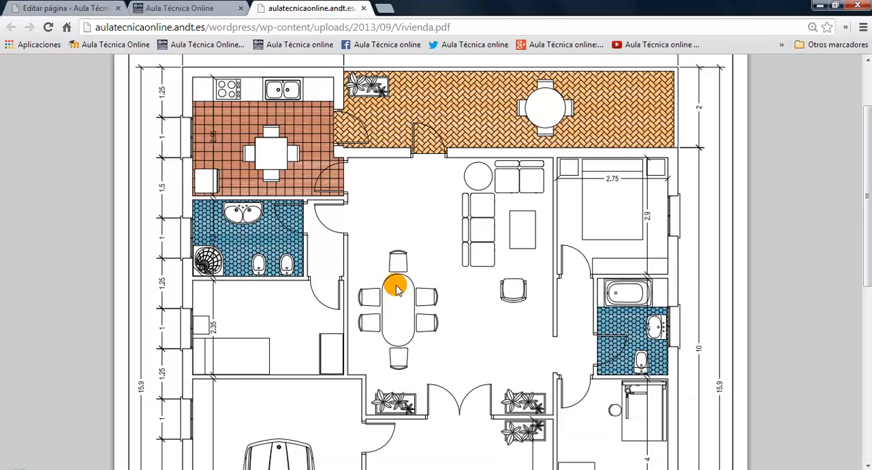
scroll(395, 282, down, 1)
scroll(395, 252, up, 1)
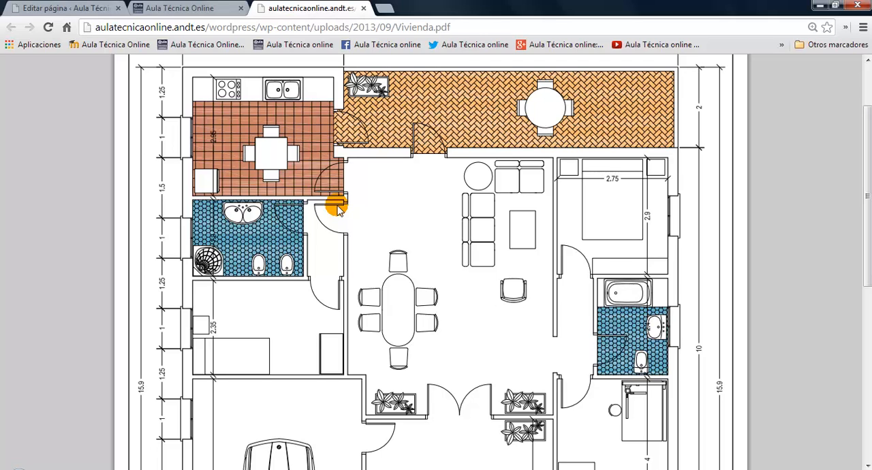
scroll(321, 214, down, 1)
scroll(272, 212, up, 1)
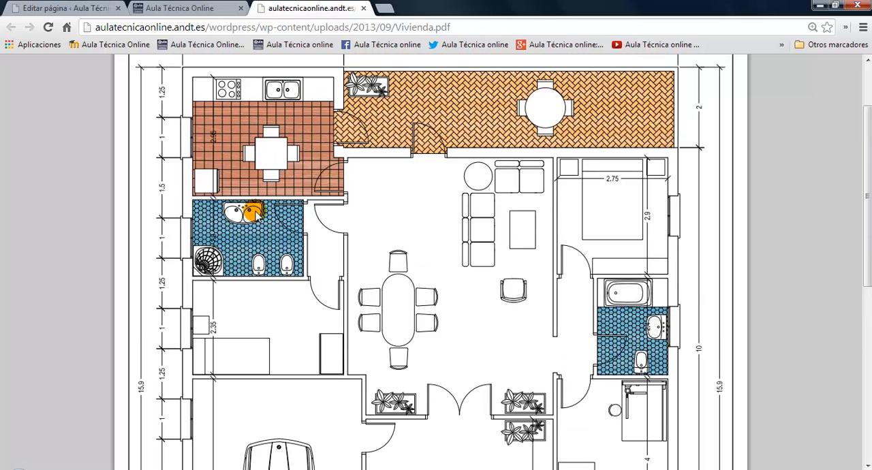
scroll(185, 129, up, 1)
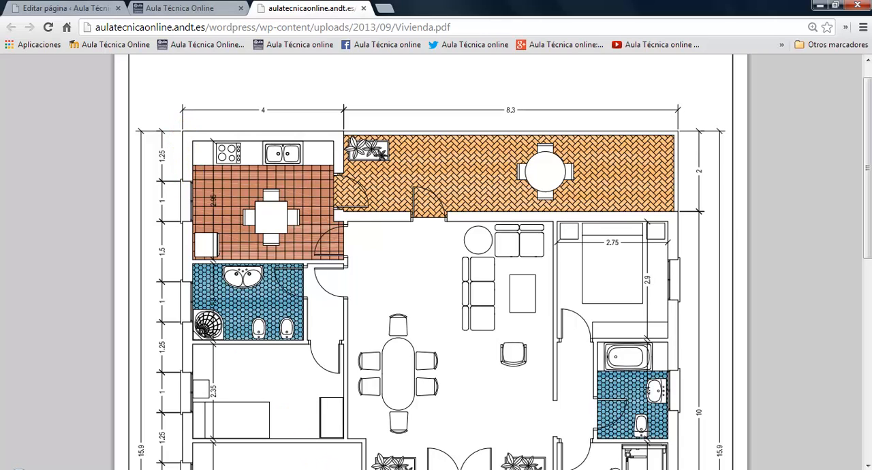
key(alt+Tab)
- Draw a short horizontal line from the kitchen's upper-left inner corner perpendicular to the exterior wall's outer face
scroll(281, 175, up, 5)
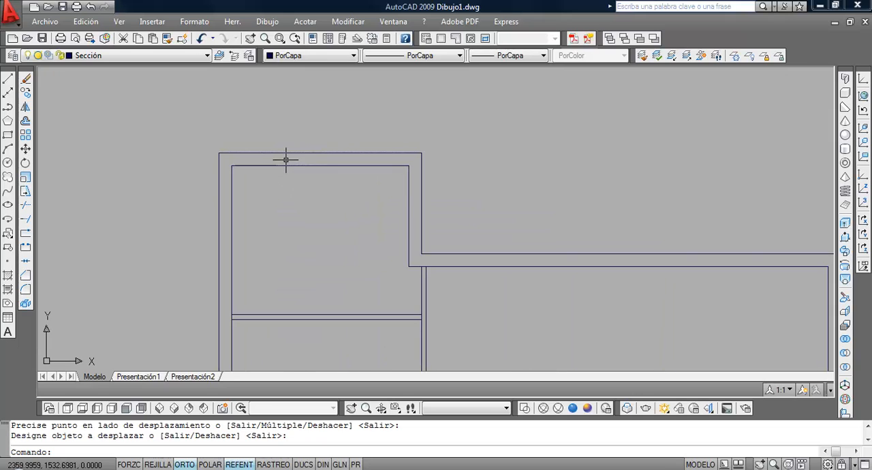
click(8, 78)
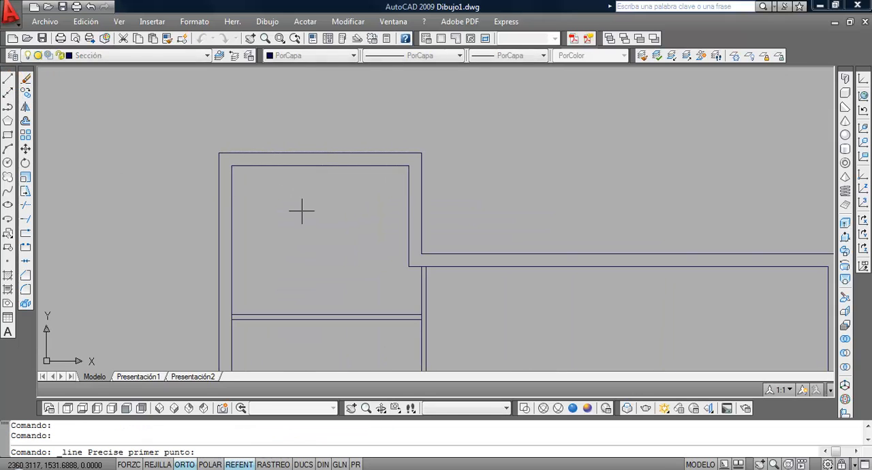
click(250, 167)
shift+right_click(166, 162)
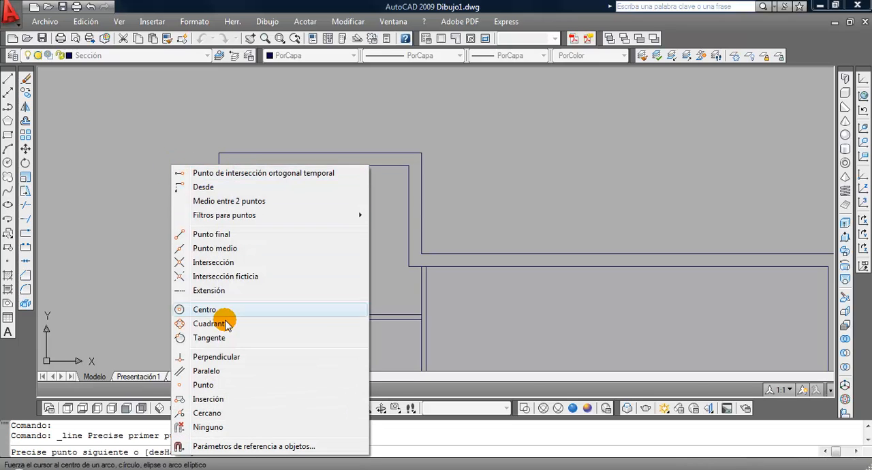
click(228, 359)
click(220, 194)
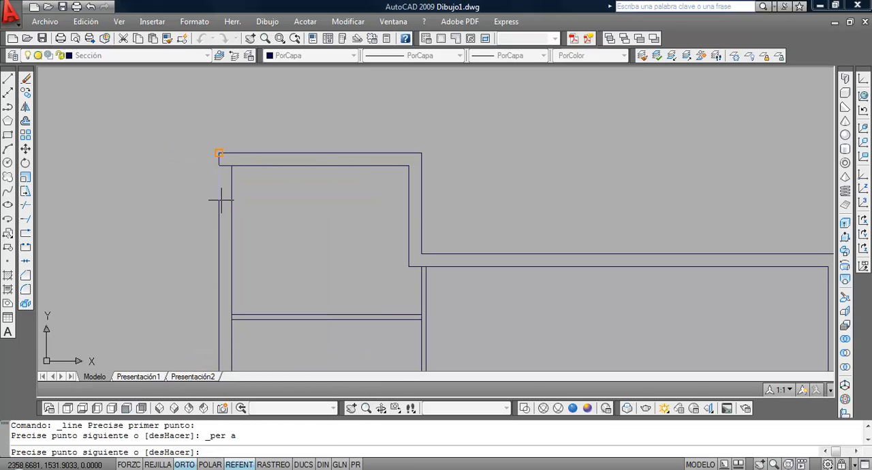
key(Return)
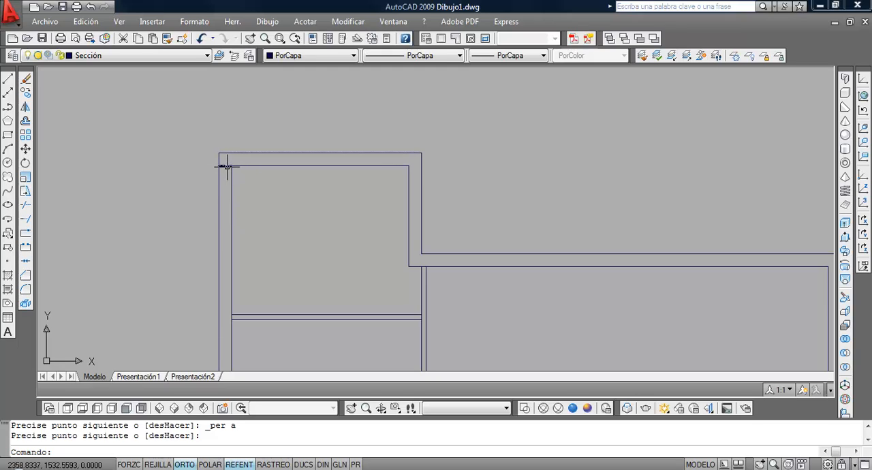
- Move the short horizontal line at the kitchen's upper-left inner corner straight down by 1 within the exterior wall
click(25, 149)
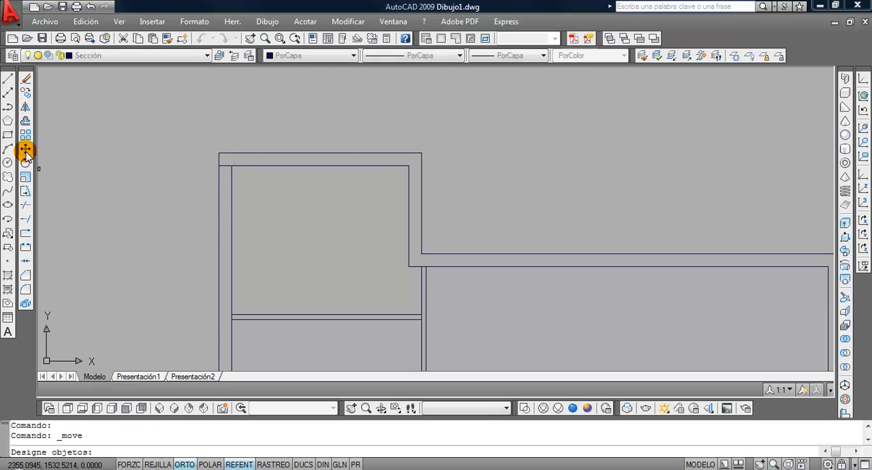
click(199, 157)
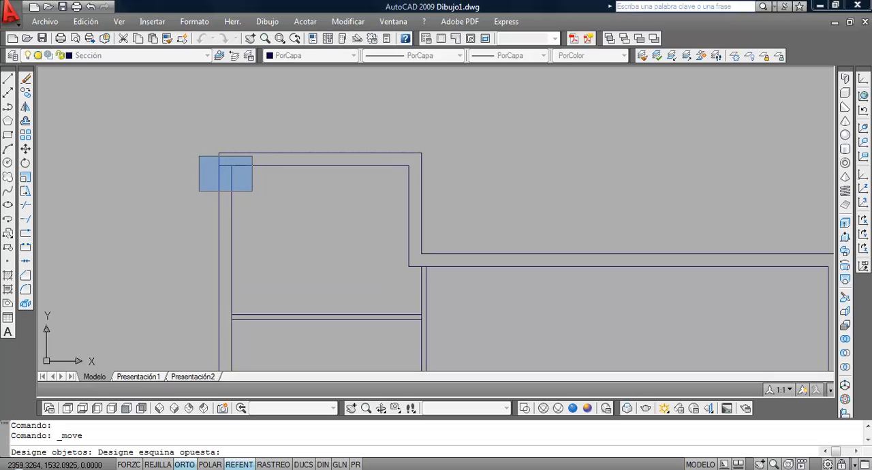
click(252, 190)
key(Return)
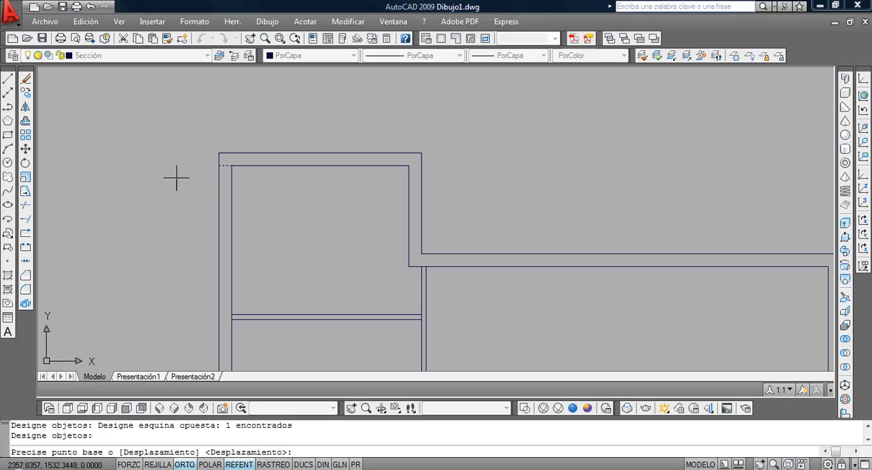
click(173, 158)
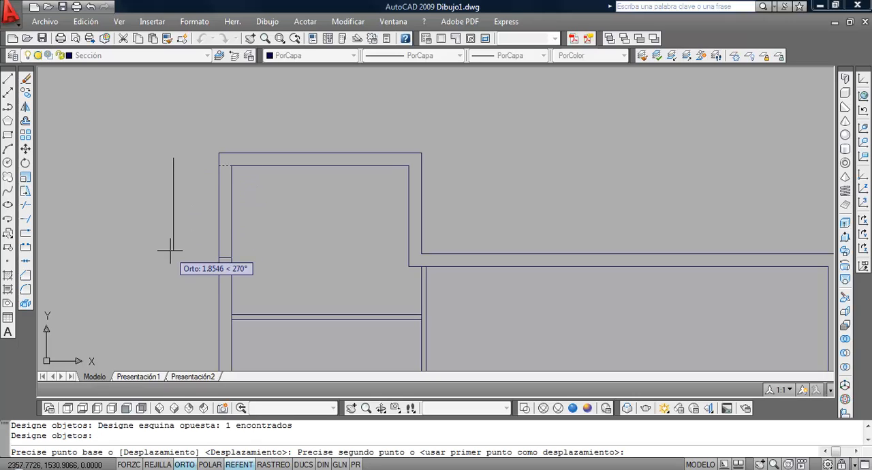
key(Return)
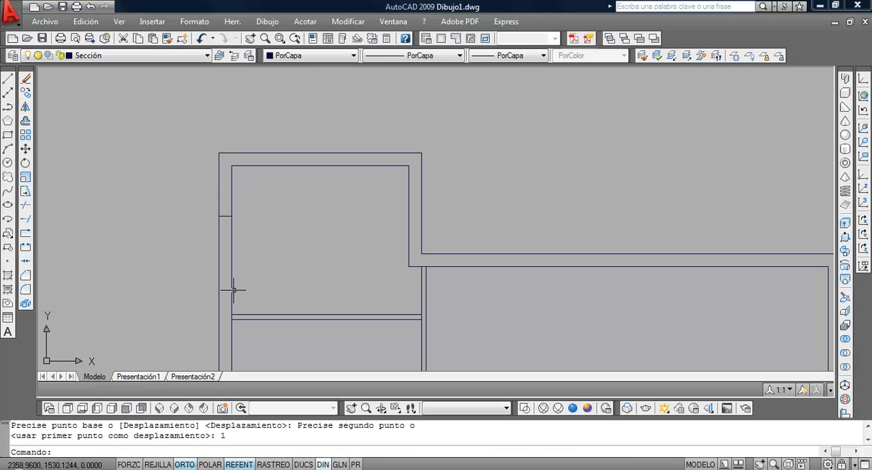
- Check the kitchen window width in Vivienda.pdf and offset the short wall line 1 downward in the AutoCAD drawing
key(alt+Tab)
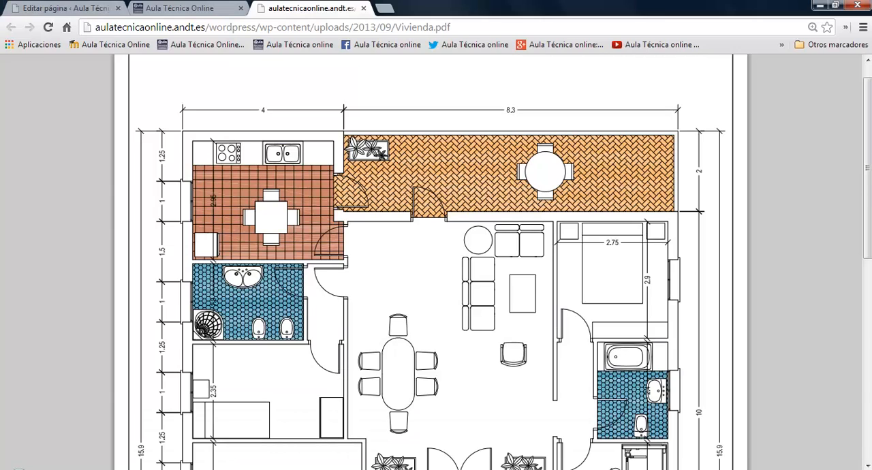
key(alt+Tab)
click(28, 107)
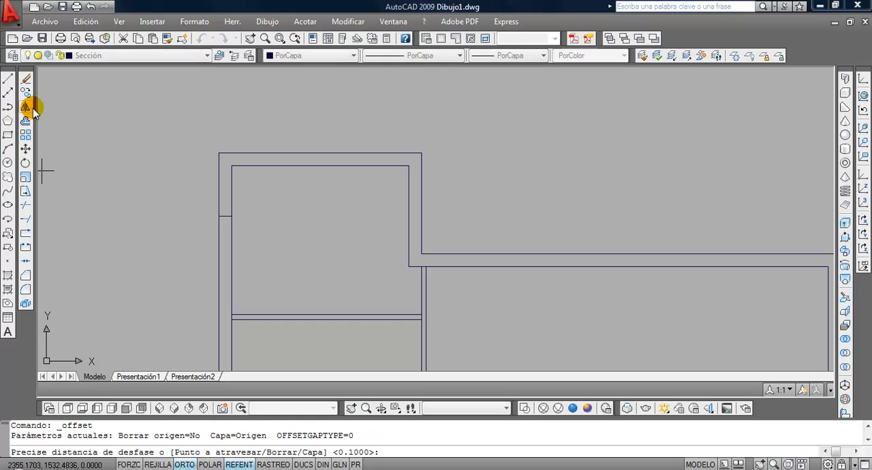
text(1)
key(Return)
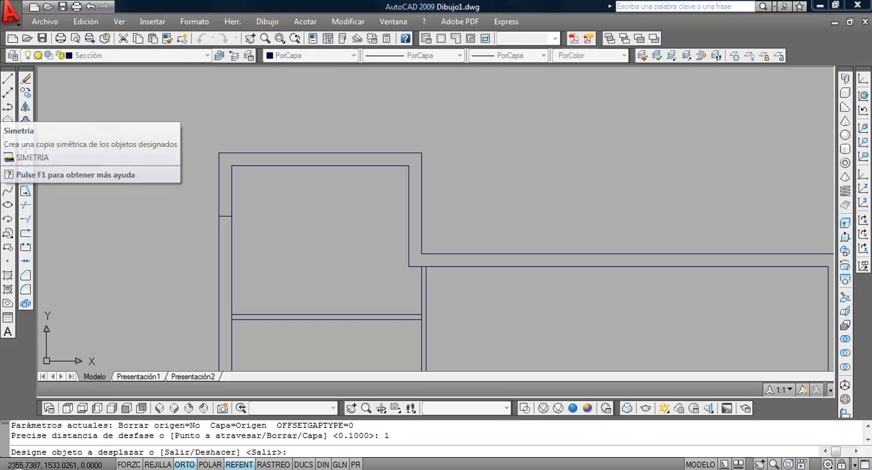
click(225, 216)
click(181, 296)
- Check the window spacing in Vivienda.pdf and copy the kitchen window's two edge lines 2.5 straight down the left wall
scroll(188, 266, down, 2)
mouse_move(180, 292)
middle_down()
mouse_move(156, 222)
mouse_move(187, 202)
middle_up()
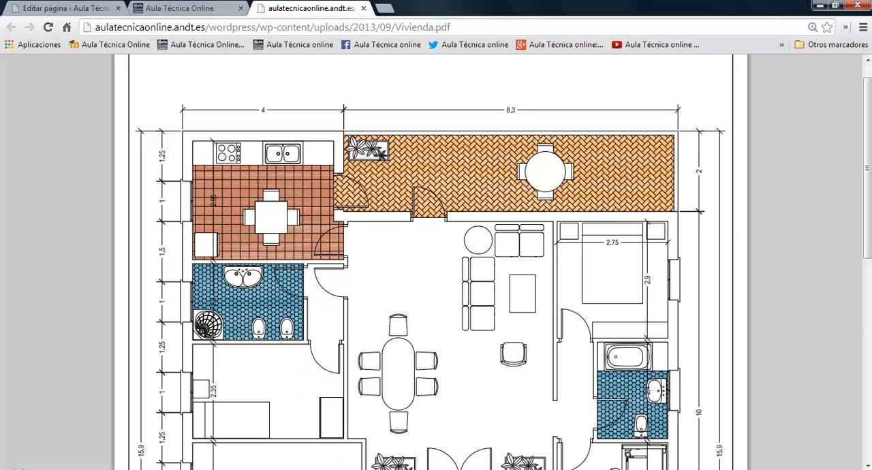
click(252, 469)
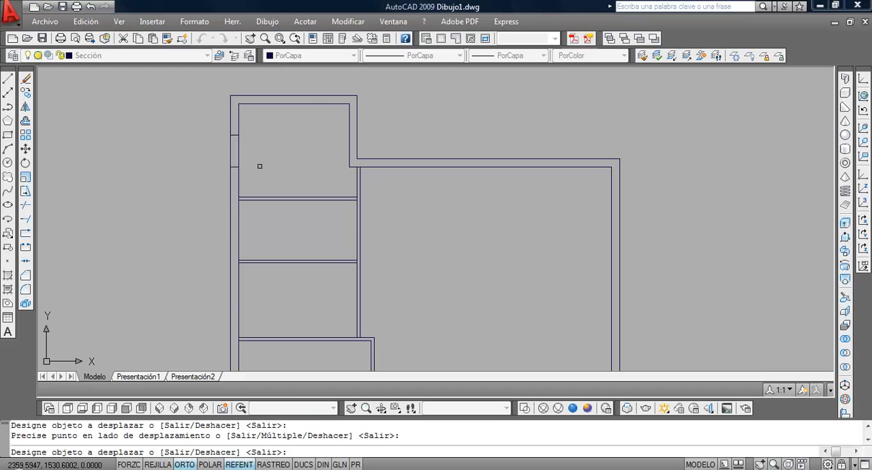
click(26, 93)
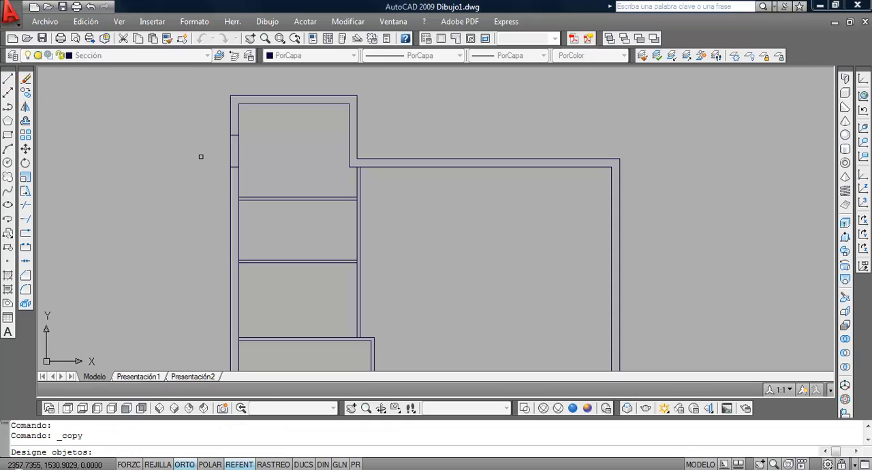
click(206, 127)
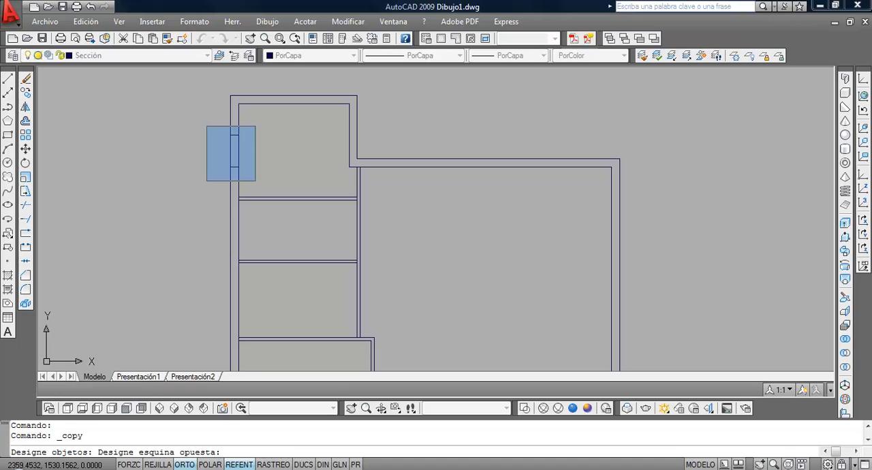
click(255, 181)
key(Return)
click(178, 144)
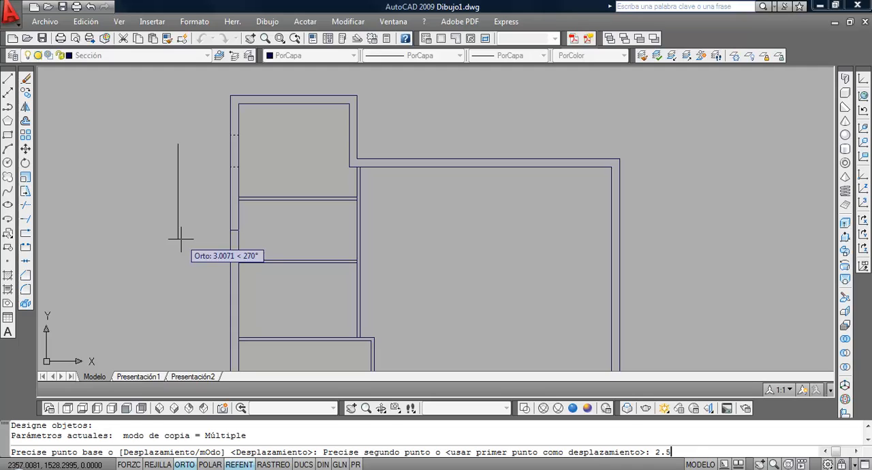
text(2.5)
key(Return)
- Copy the second window's two edge lines 2.25 straight down the left wall, consulting Vivienda.pdf for the spacing
key(Return)
middle_drag(179, 248, 144, 203)
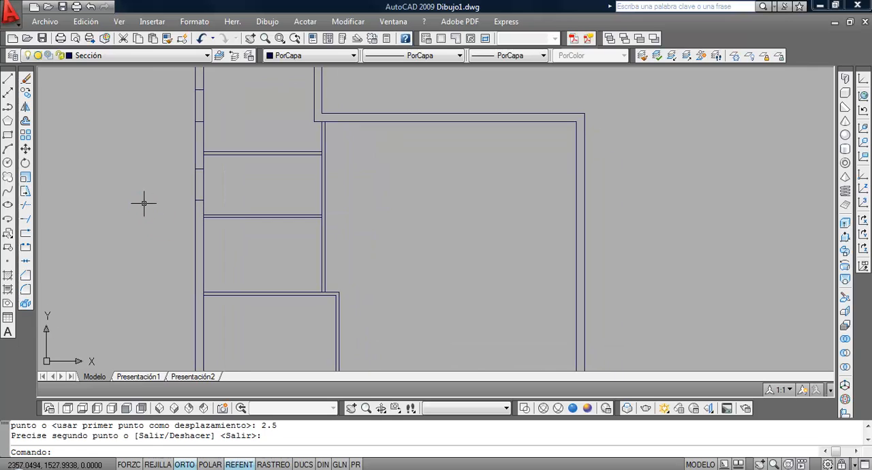
key(Return)
click(165, 161)
click(202, 206)
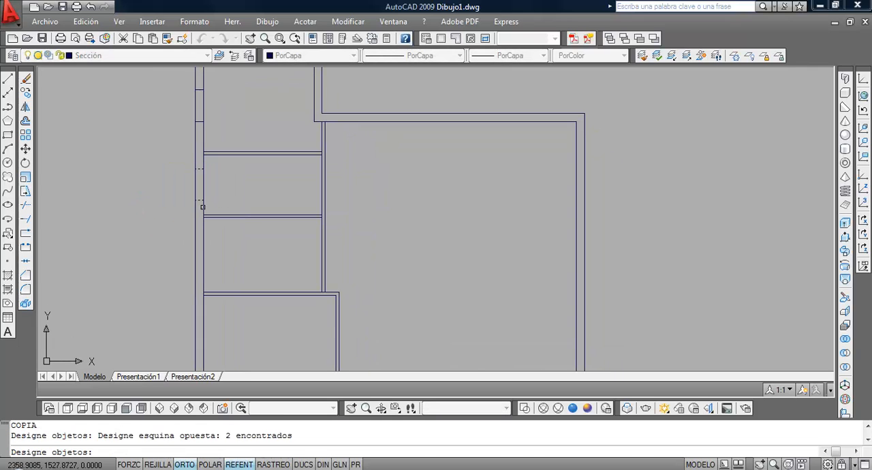
key(Return)
click(165, 197)
key(alt+Tab)
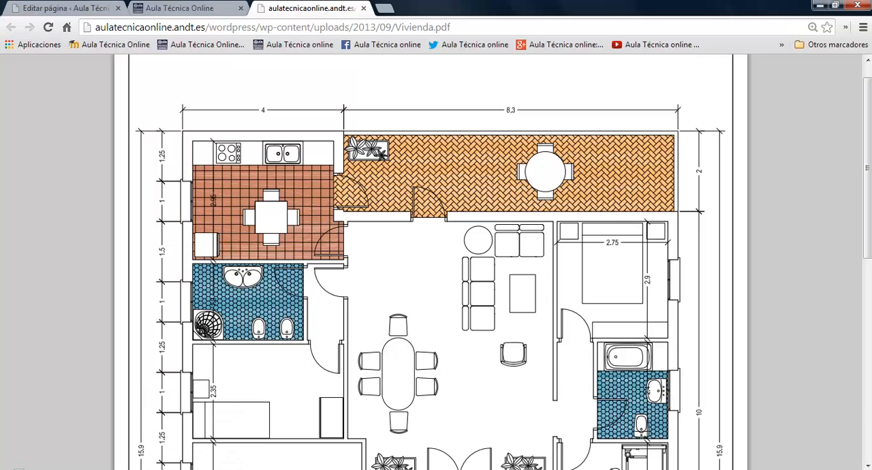
key(alt+Tab)
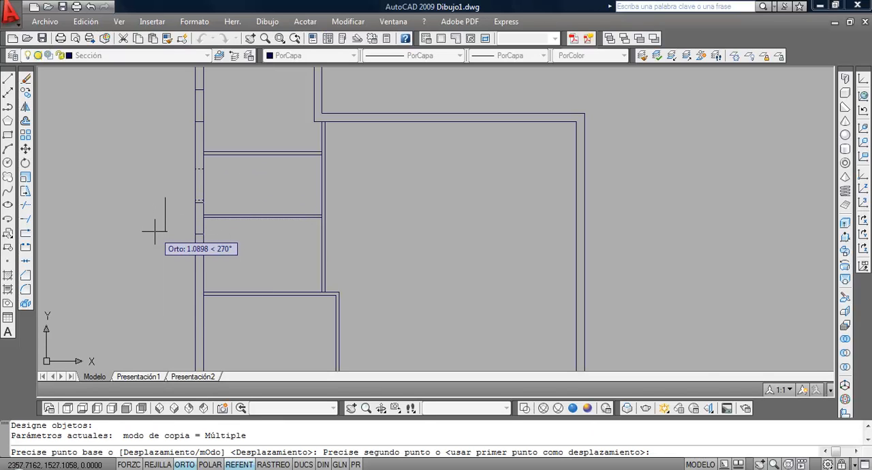
text(2.25)
key(Return)
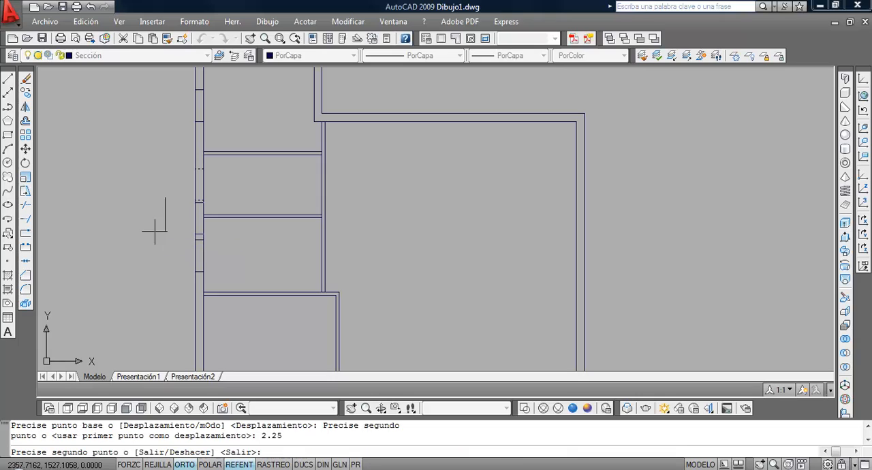
key(Return)
- Copy the third window's two edge lines 2.25 straight down to the garage wall, checking the lower wall dimensions in Vivienda.pdf
scroll(178, 228, down, 2)
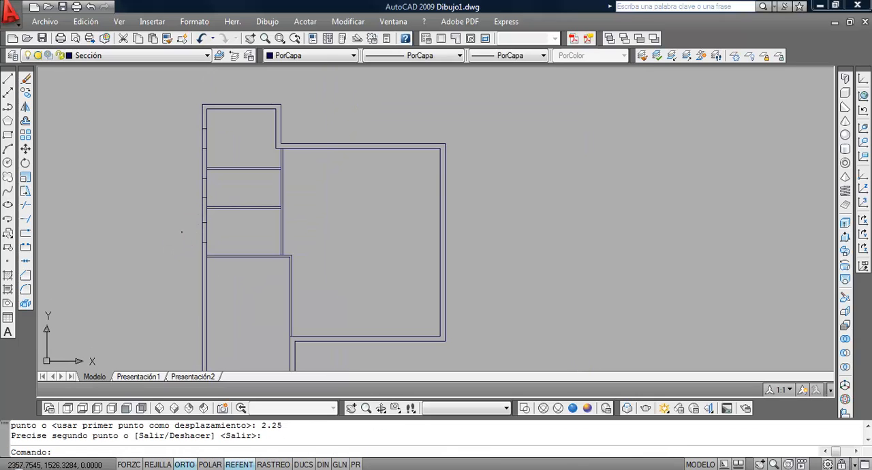
key(Return)
click(185, 218)
click(223, 245)
key(Return)
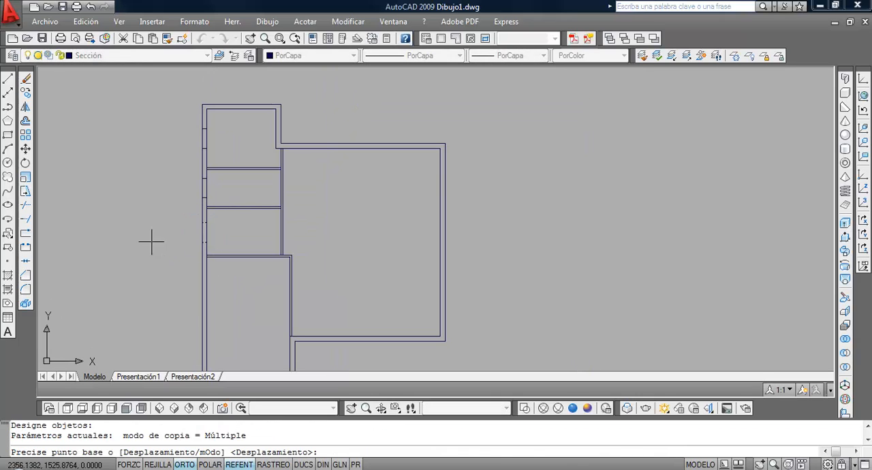
click(150, 210)
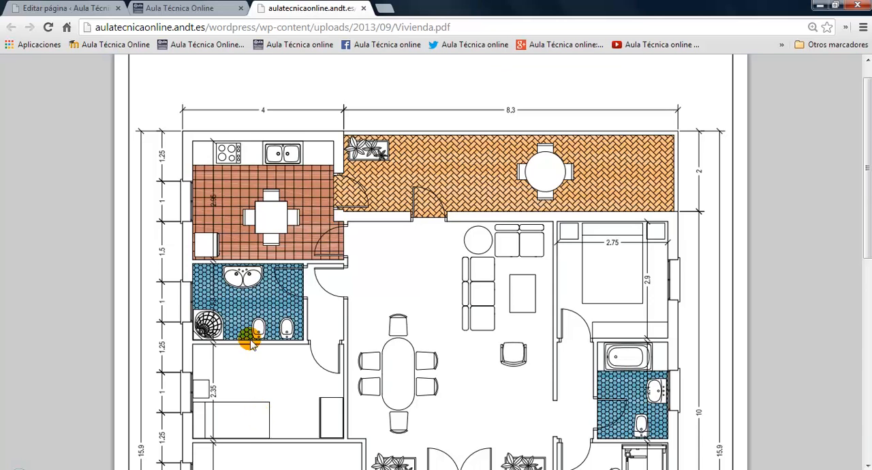
scroll(266, 242, down, 2)
scroll(182, 320, down, 2)
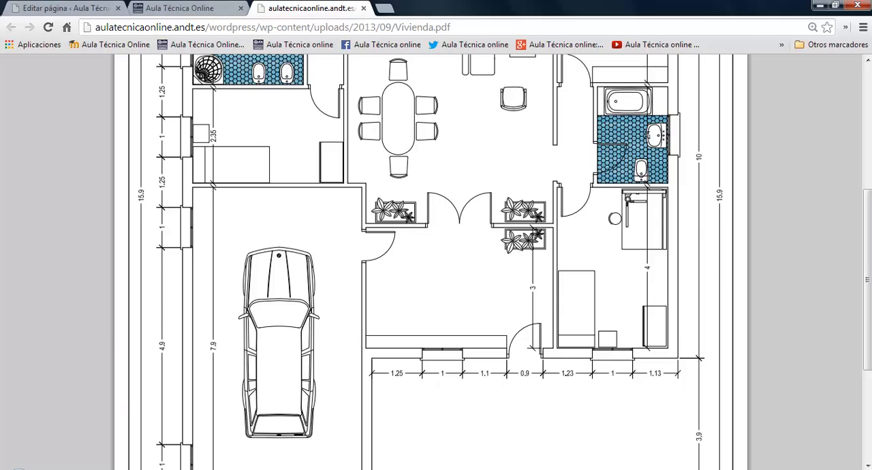
key(alt+Tab)
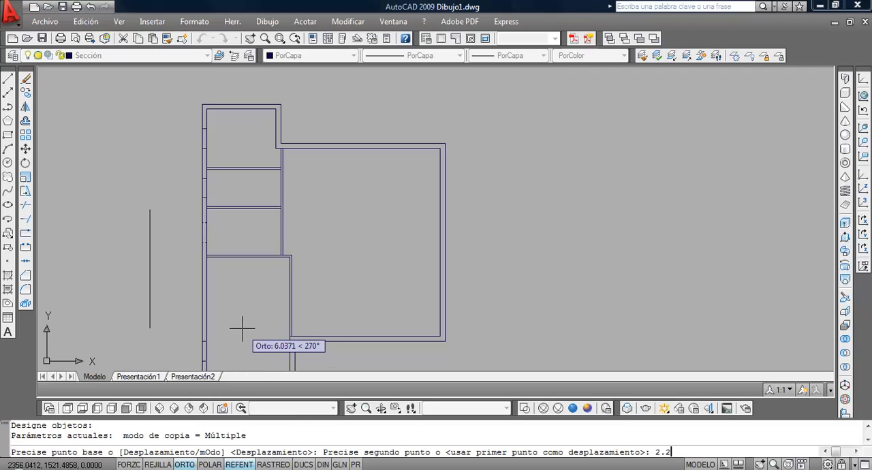
text(5)
key(Return)
- Copy the upper garage window's two edge lines 5.9 straight down the left wall
key(Return)
key(Return)
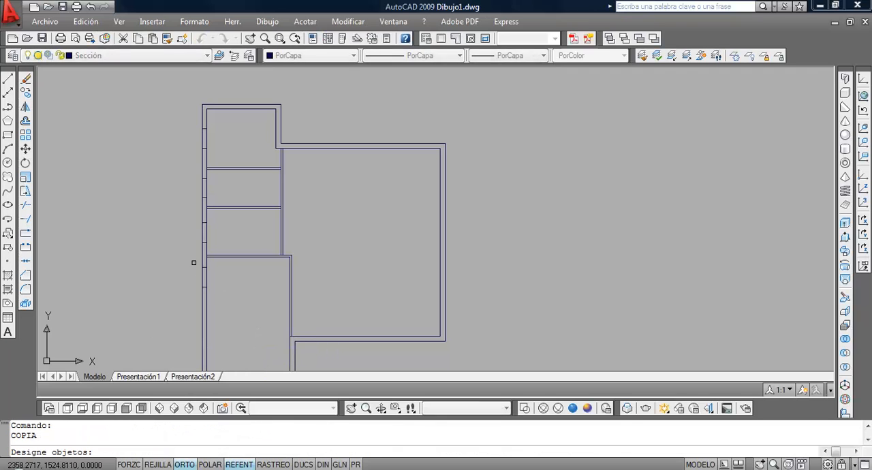
click(194, 262)
click(226, 294)
key(Return)
click(159, 239)
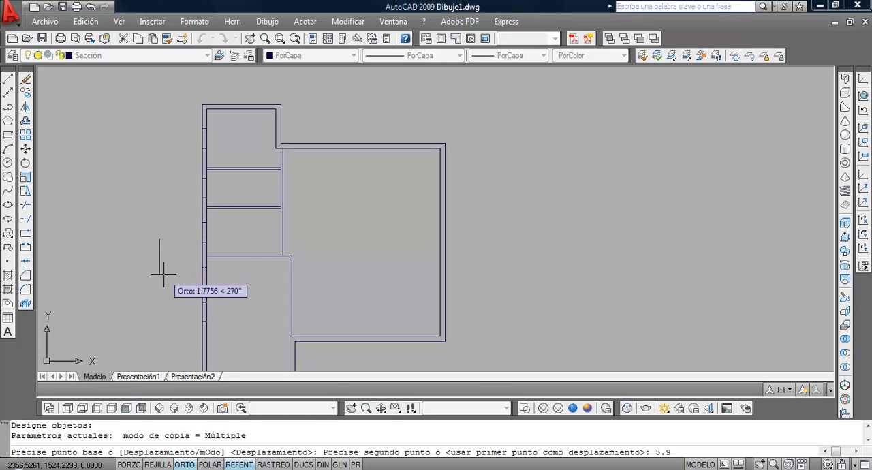
key(Return)
scroll(232, 314, up, 3)
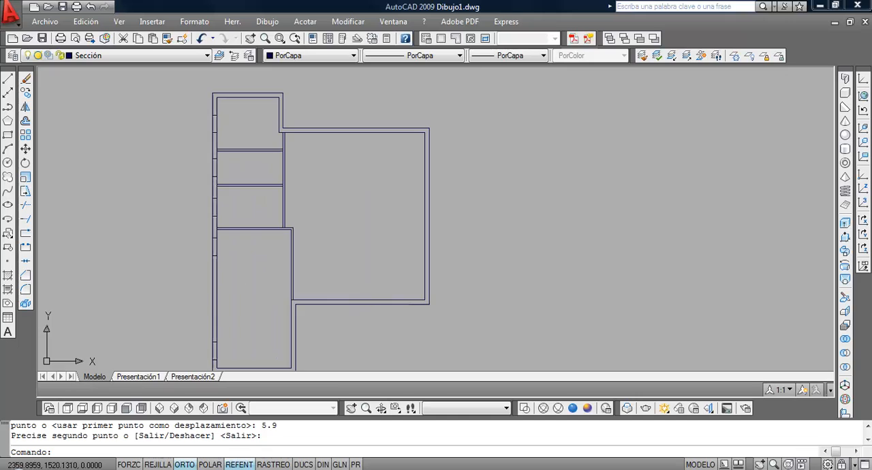
middle_drag(232, 317, 273, 285)
scroll(274, 286, down, 4)
scroll(260, 229, up, 3)
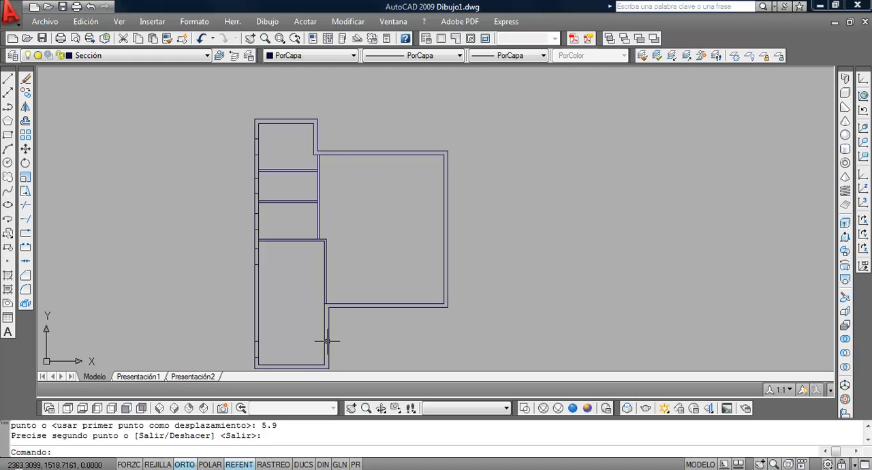
click(25, 205)
scroll(238, 141, up, 3)
click(280, 153)
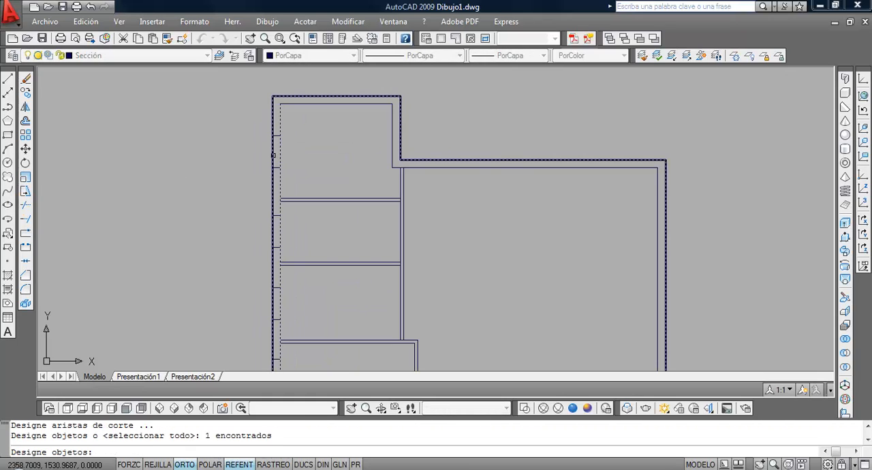
key(Escape)
- Try to trim both faces of the exterior wall between the kitchen window's two edge lines, and undo the trim
key(Return)
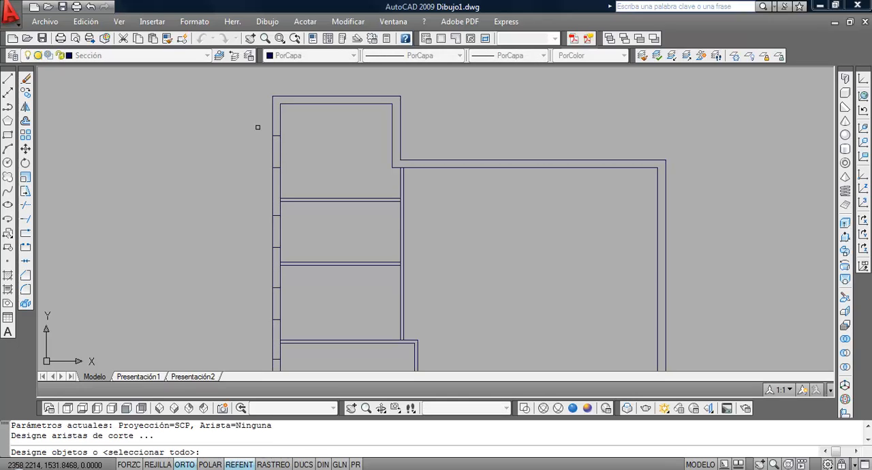
click(257, 127)
click(296, 172)
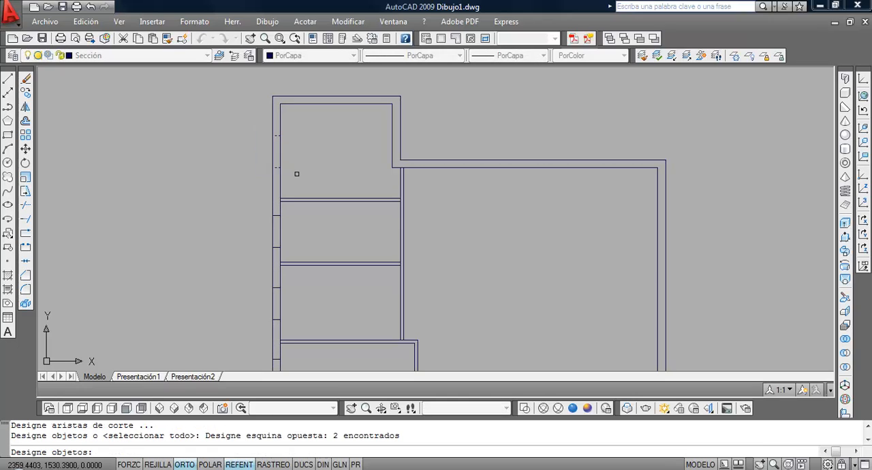
key(Return)
click(280, 151)
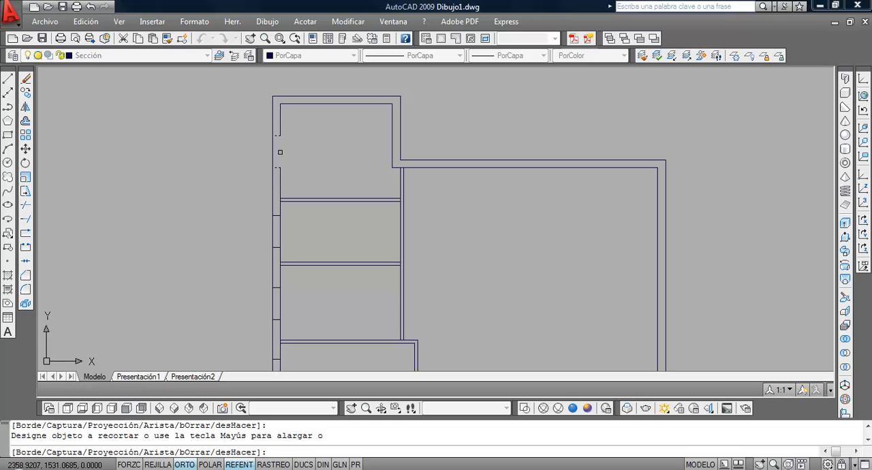
click(272, 152)
key(Return)
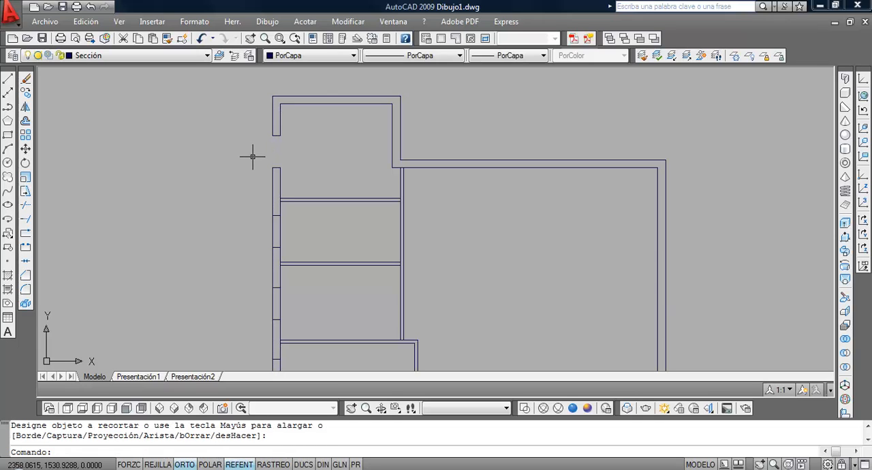
click(200, 41)
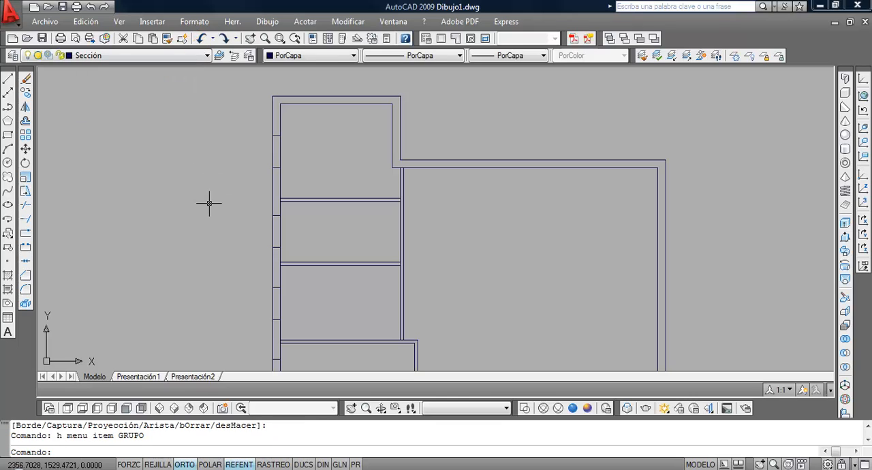
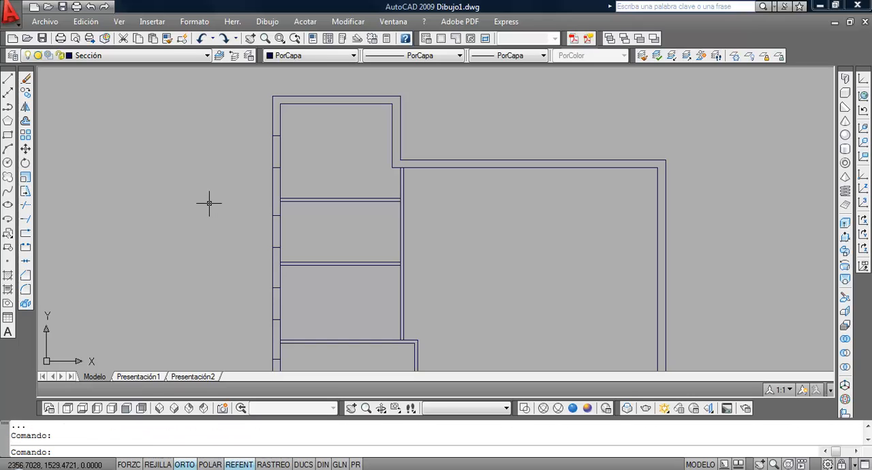
- Trim both faces of the left exterior wall at the three upper window openings, using all objects as cutting edges
click(24, 206)
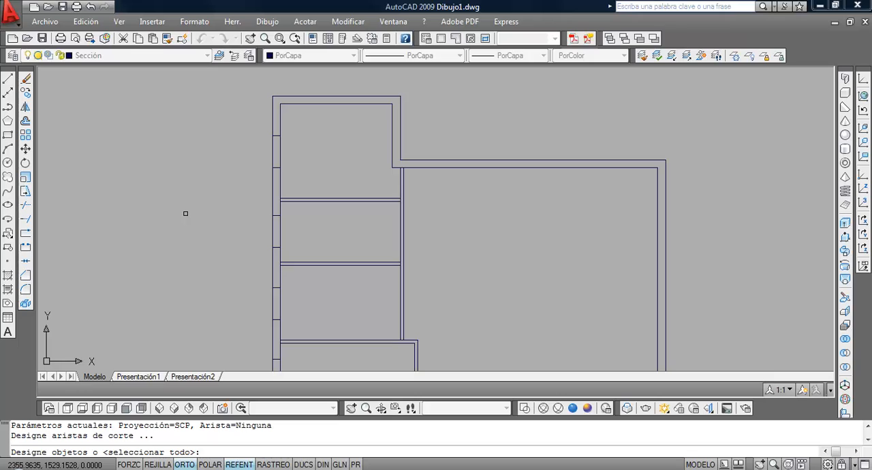
key(Return)
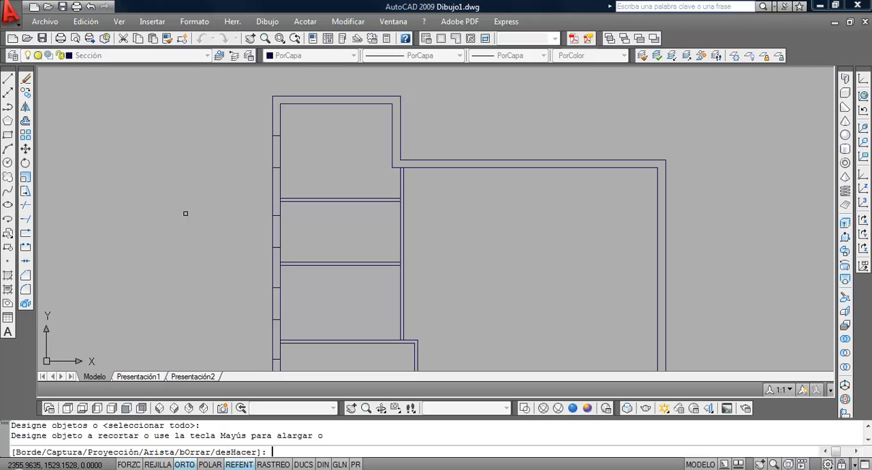
click(289, 157)
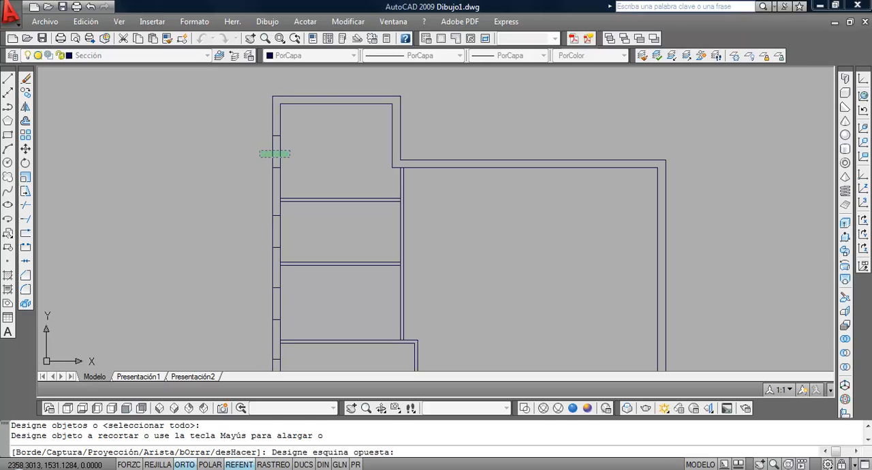
click(260, 150)
click(307, 244)
click(256, 225)
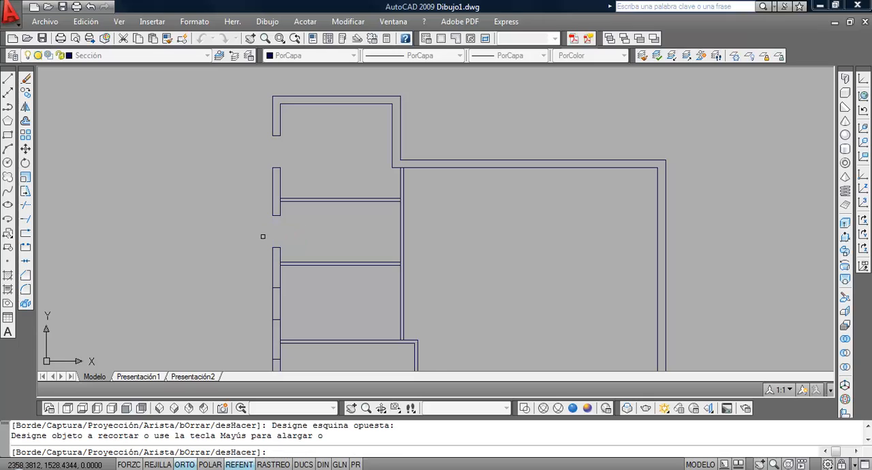
middle_drag(263, 237, 257, 159)
click(280, 222)
click(238, 213)
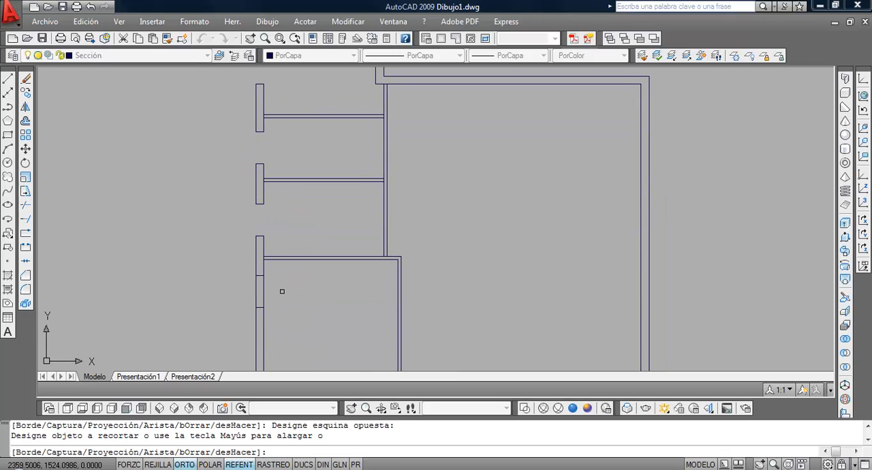
- Trim both faces of the left exterior wall at the upper and lower garage window openings
click(282, 292)
click(235, 288)
middle_drag(240, 293, 273, 207)
scroll(274, 247, down, 2)
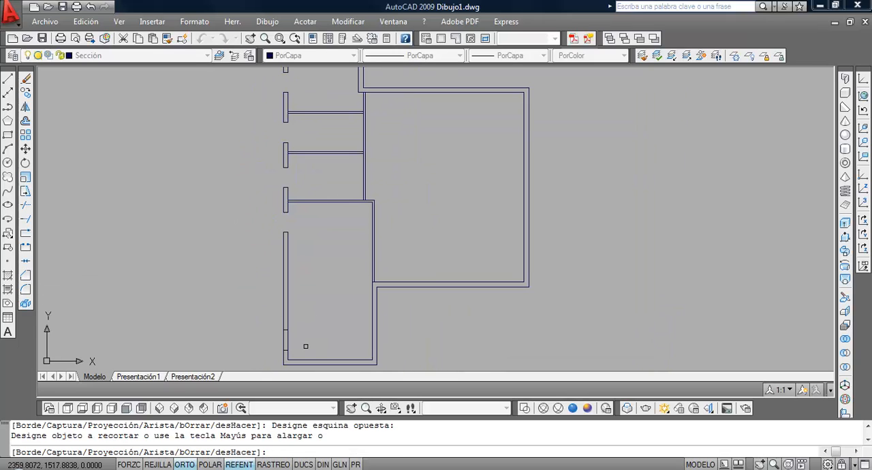
click(305, 346)
click(287, 334)
- Trim the wall lines crossing the junctions of the garage partitions with the exterior walls and the long vertical partition
scroll(363, 295, up, 6)
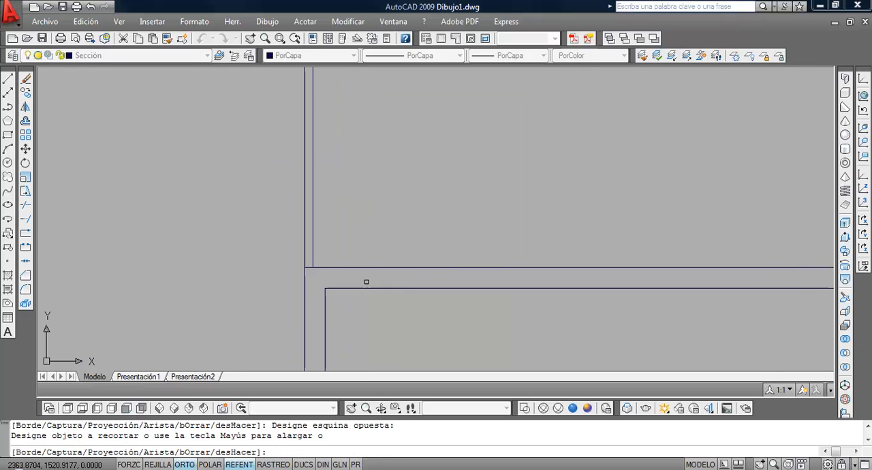
scroll(256, 243, down, 5)
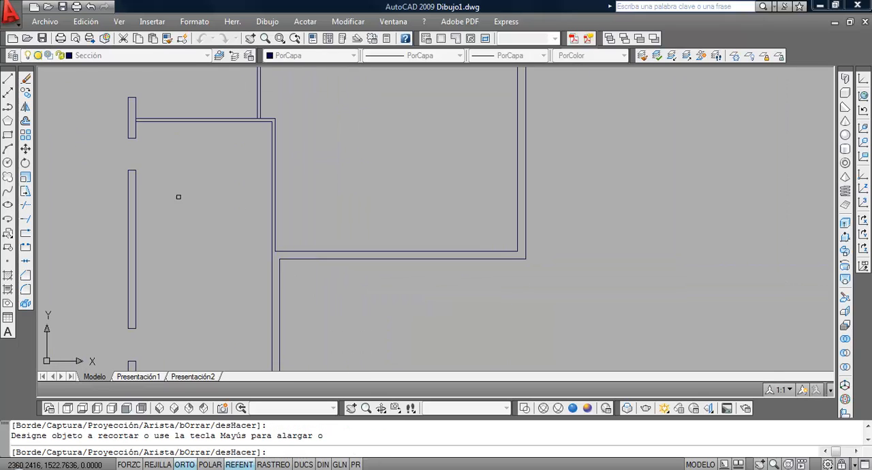
middle_drag(163, 181, 251, 273)
scroll(225, 217, up, 6)
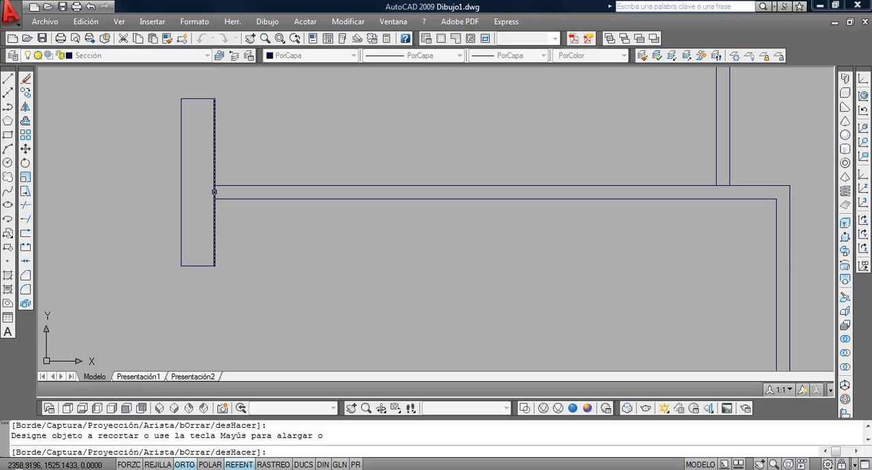
scroll(309, 261, down, 4)
mouse_move(382, 209)
middle_down()
mouse_move(389, 266)
mouse_move(345, 325)
middle_up()
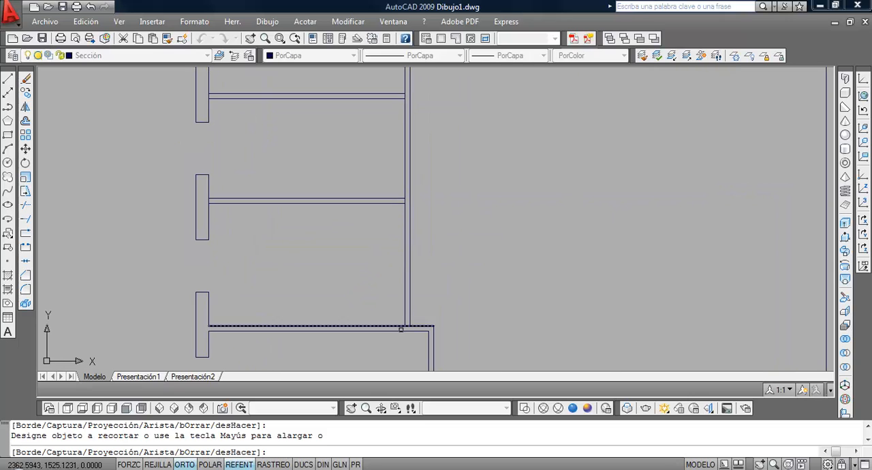
scroll(414, 341, up, 5)
click(392, 290)
- Trim the wall lines crossing both ends of the middle horizontal partition, at the vertical partition and the left exterior wall
scroll(316, 207, down, 2)
scroll(317, 207, down, 2)
middle_drag(316, 207, 352, 308)
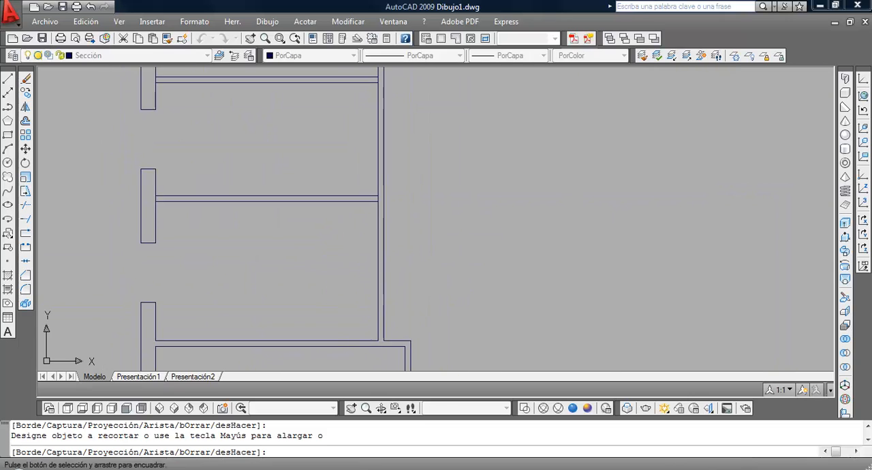
scroll(389, 196, up, 3)
click(368, 200)
scroll(331, 199, down, 4)
middle_drag(245, 202, 303, 213)
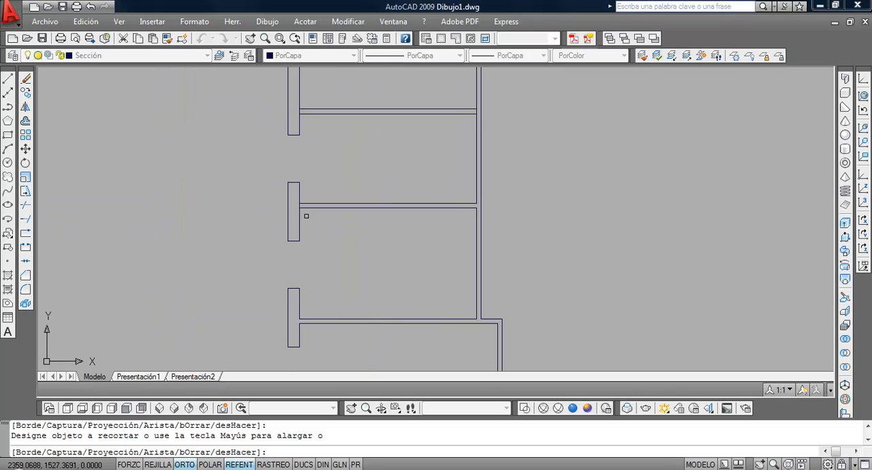
scroll(301, 212, up, 5)
scroll(375, 159, down, 3)
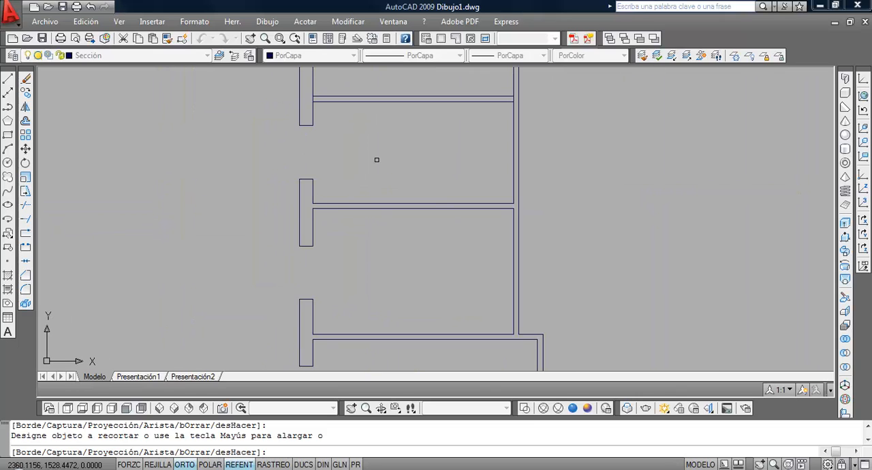
- Trim the wall lines crossing both ends of the uppermost horizontal partition, at the left exterior wall and the vertical partition
scroll(273, 216, up, 4)
click(271, 217)
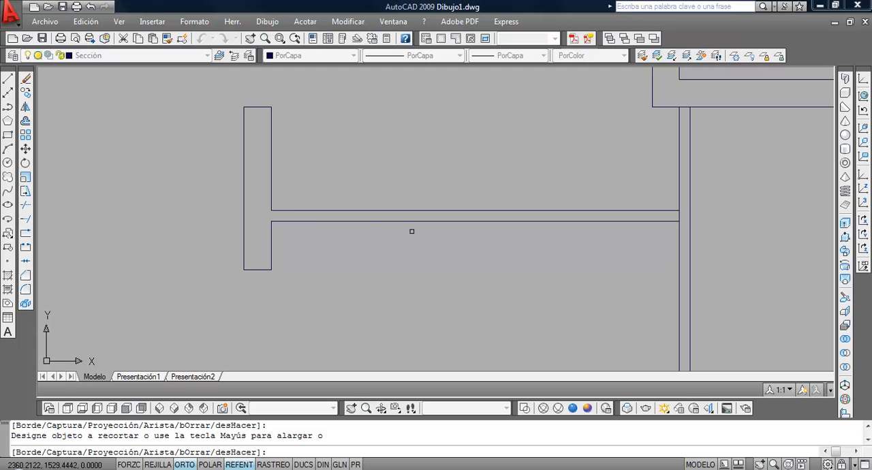
scroll(415, 236, down, 3)
scroll(537, 223, up, 5)
scroll(510, 241, up, 2)
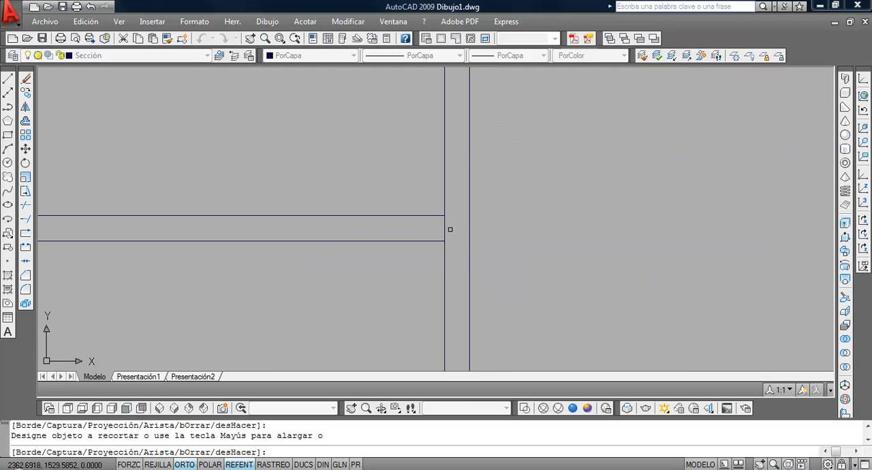
click(444, 228)
- Trim the exterior wall line crossing the upper end of the long vertical partition and finish trimming
scroll(508, 228, down, 3)
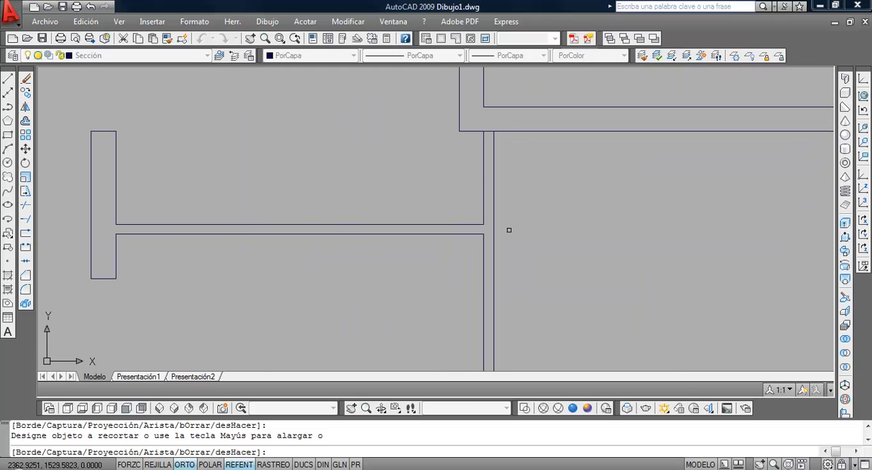
scroll(504, 229, up, 2)
scroll(491, 167, up, 2)
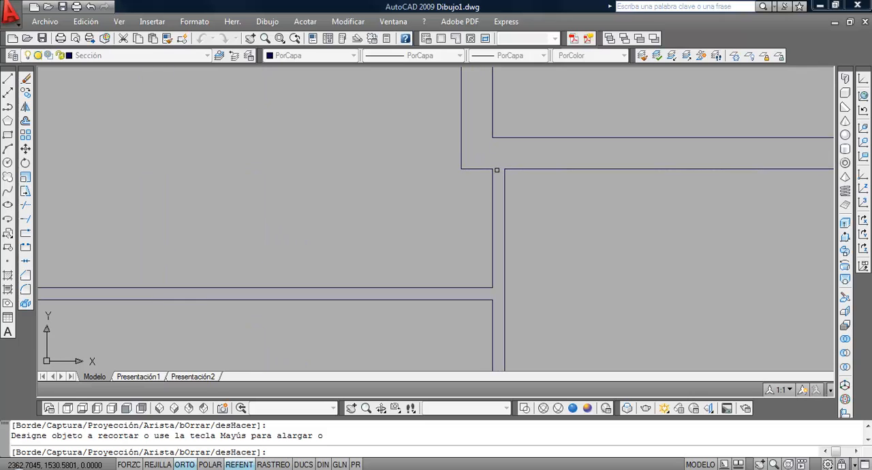
scroll(465, 204, down, 3)
key(Return)
middle_drag(420, 262, 373, 191)
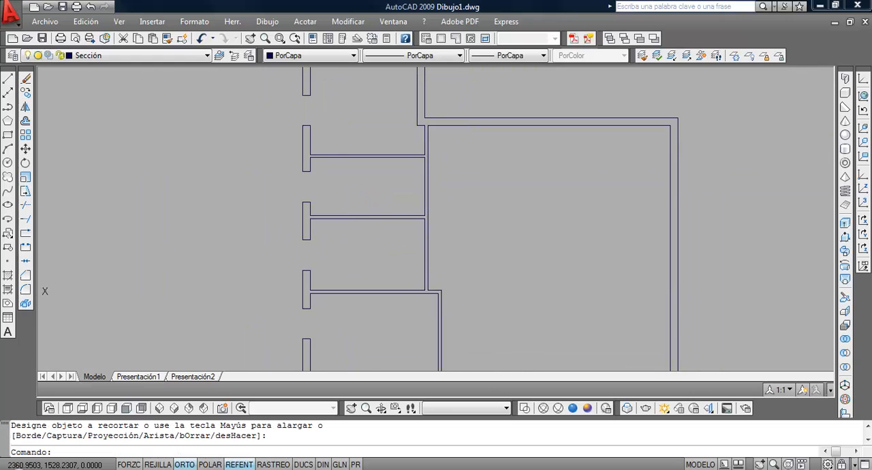
scroll(373, 194, down, 3)
middle_drag(344, 223, 346, 197)
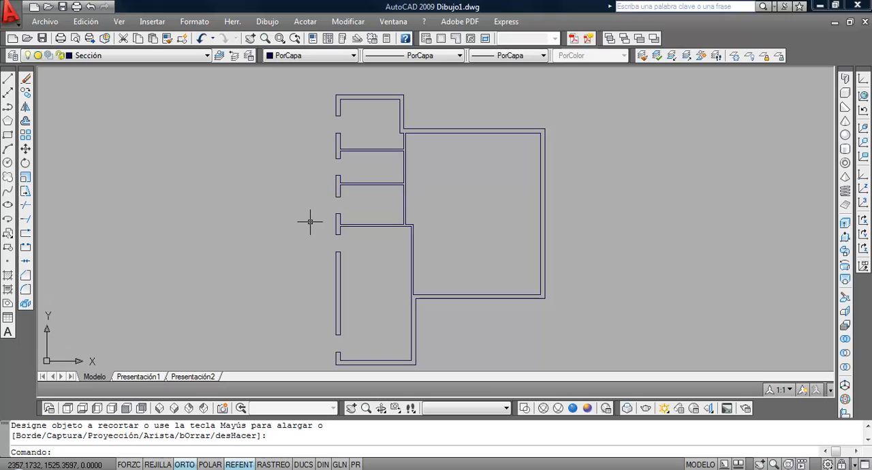
- Draw four separate vertical practice lines in the empty space beside the left exterior wall
click(8, 78)
click(149, 203)
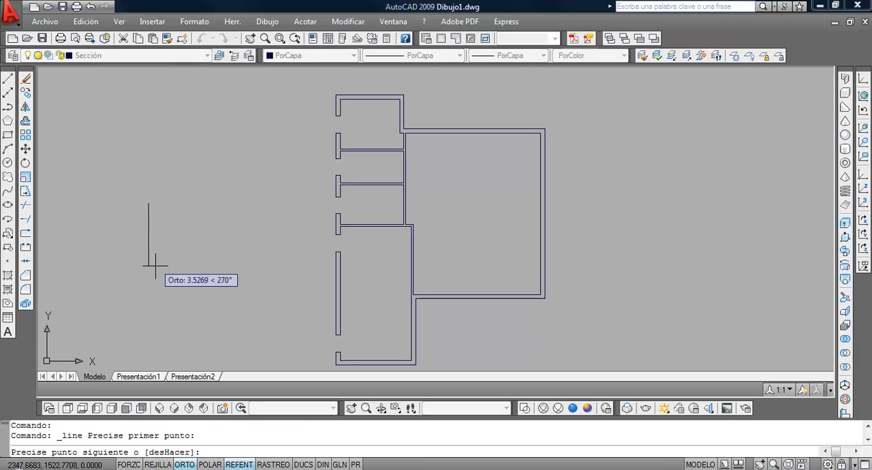
click(149, 276)
key(Return)
key(Return)
click(181, 196)
click(181, 277)
key(Return)
key(Return)
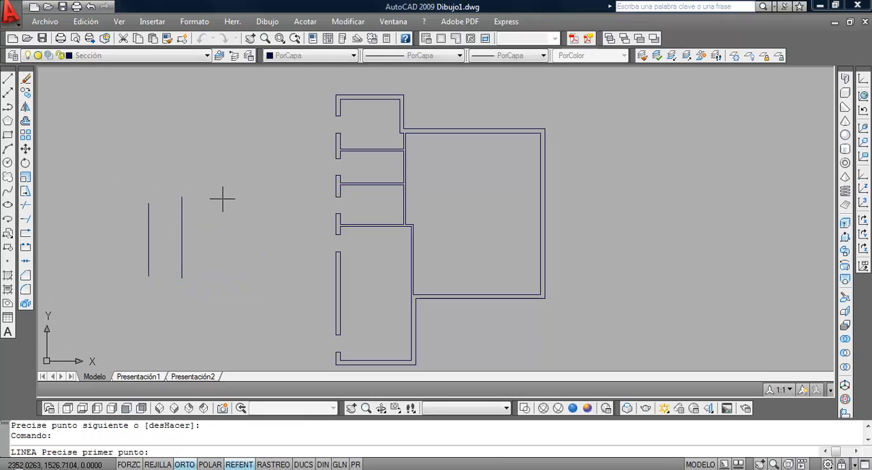
click(227, 177)
click(226, 270)
key(Return)
key(Return)
click(251, 177)
click(251, 276)
key(Return)
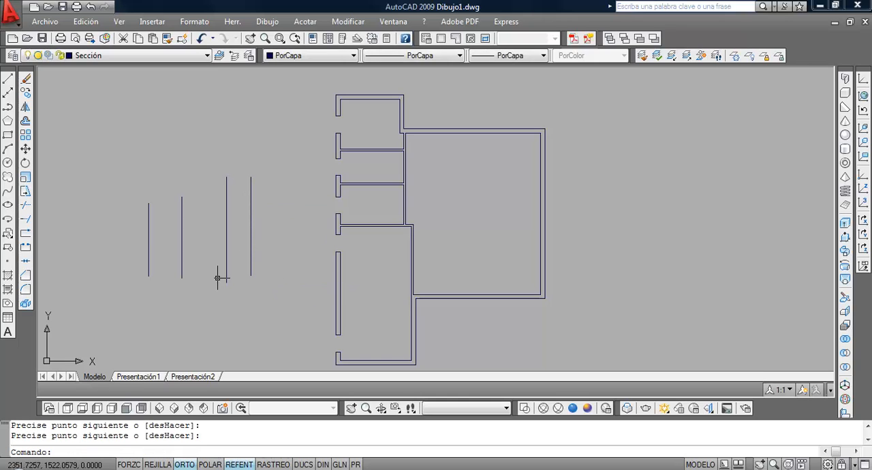
- Draw a horizontal line crossing all four vertical practice lines
key(Return)
click(134, 248)
click(286, 248)
key(Return)
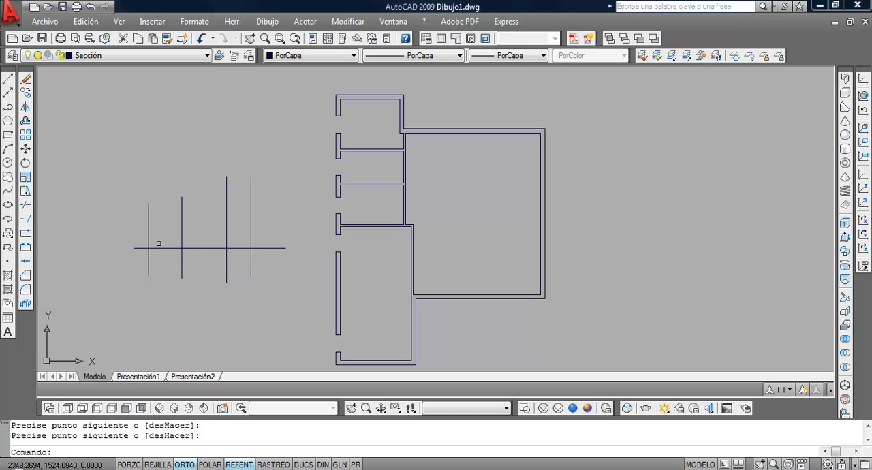
click(25, 204)
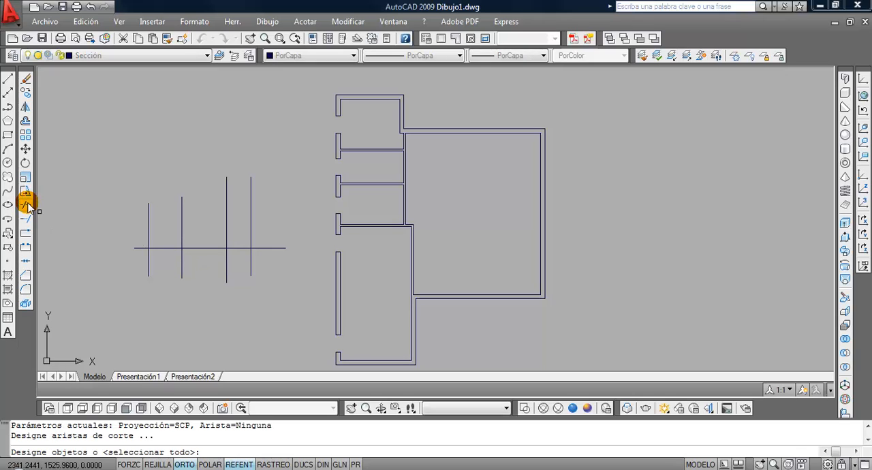
click(251, 229)
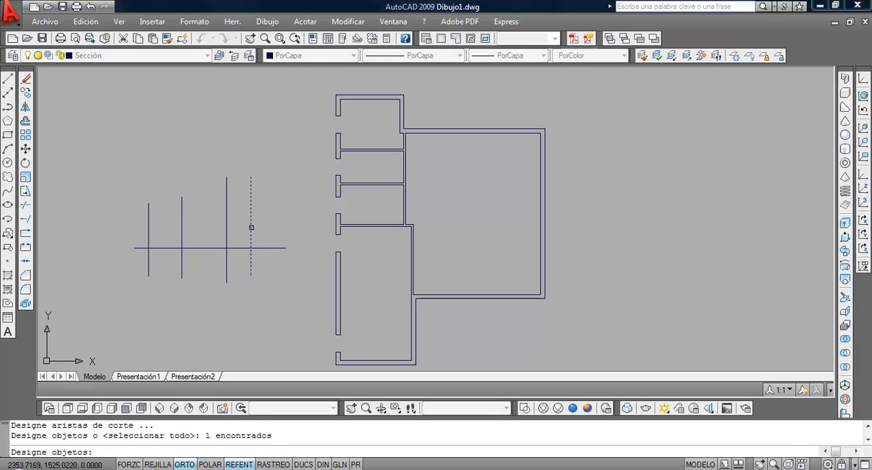
key(Return)
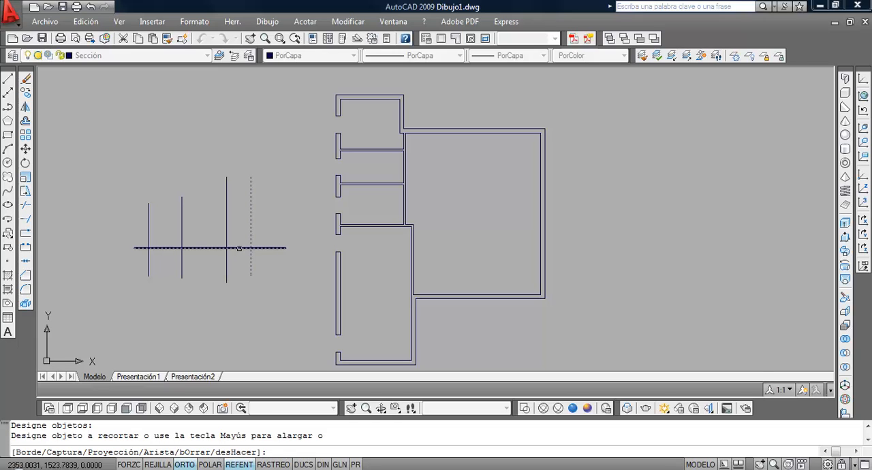
key(Escape)
key(Escape)
- Trim the three segments of the horizontal practice line between the four verticals, using all objects as cutting edges
click(26, 204)
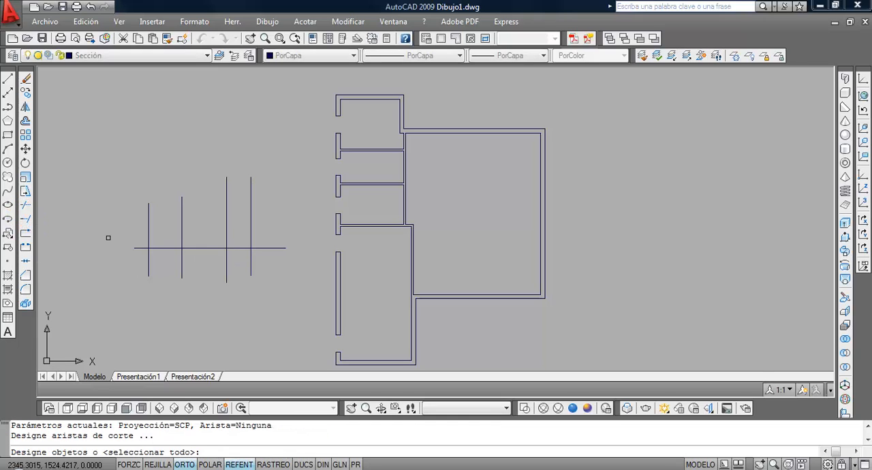
key(Return)
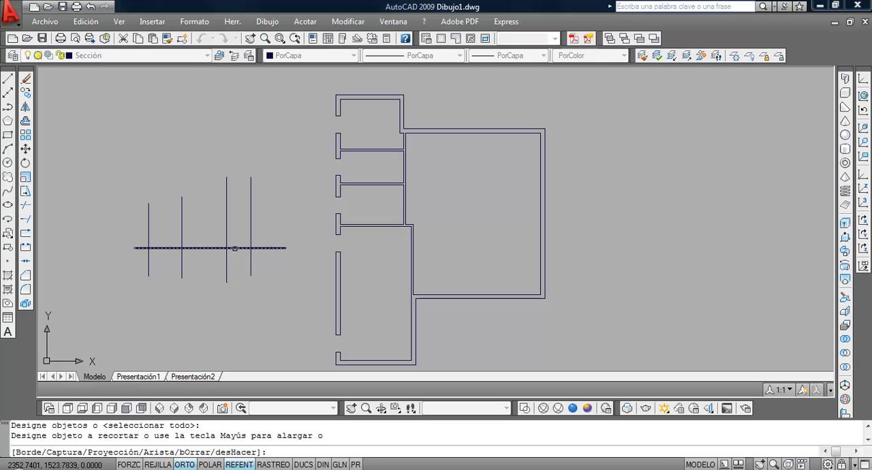
click(239, 248)
click(204, 248)
click(159, 248)
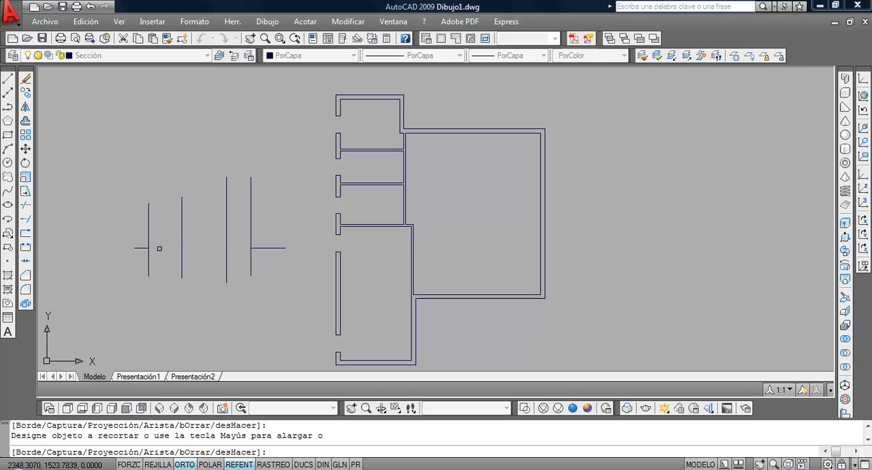
- Erase the leftover horizontal stub and then all remaining practice lines beside the floor plan
click(25, 79)
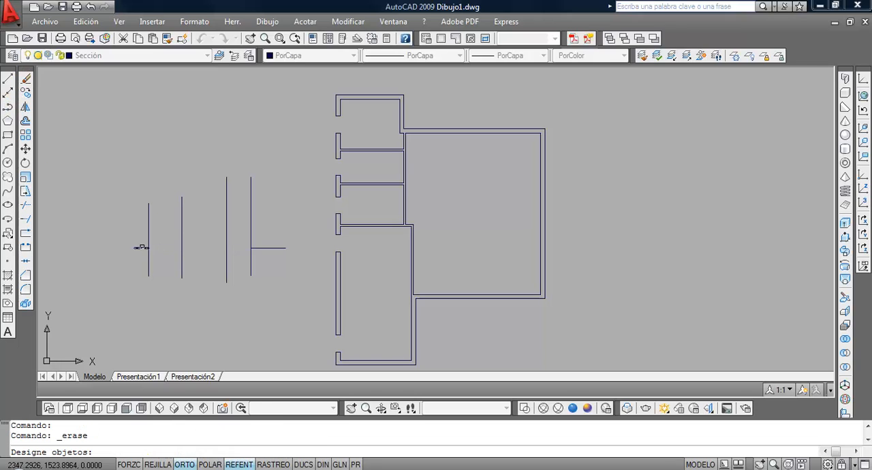
click(141, 248)
key(Return)
click(291, 297)
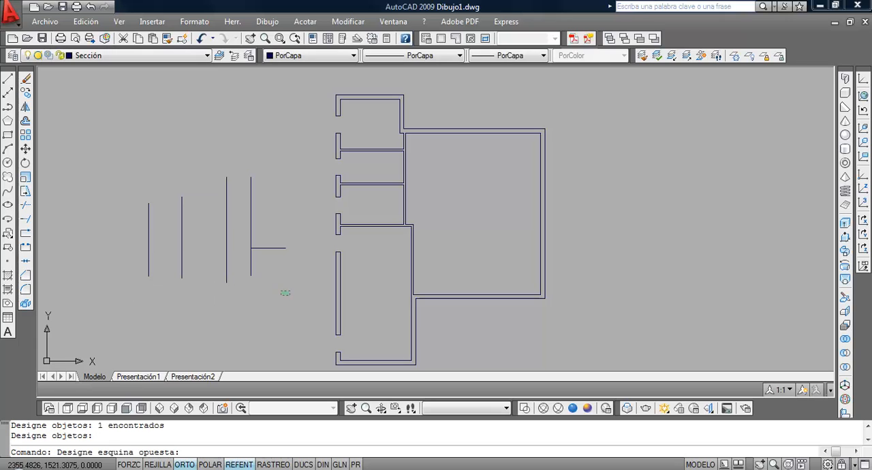
click(135, 180)
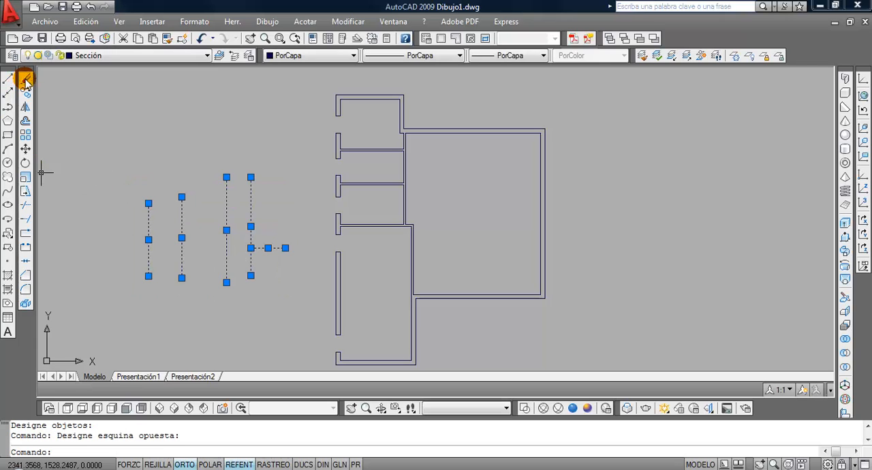
click(25, 81)
- Consult Vivienda.pdf for the window and entrance door dimensions along the lower exterior wall, and return to the AutoCAD drawing
middle_drag(286, 208, 196, 204)
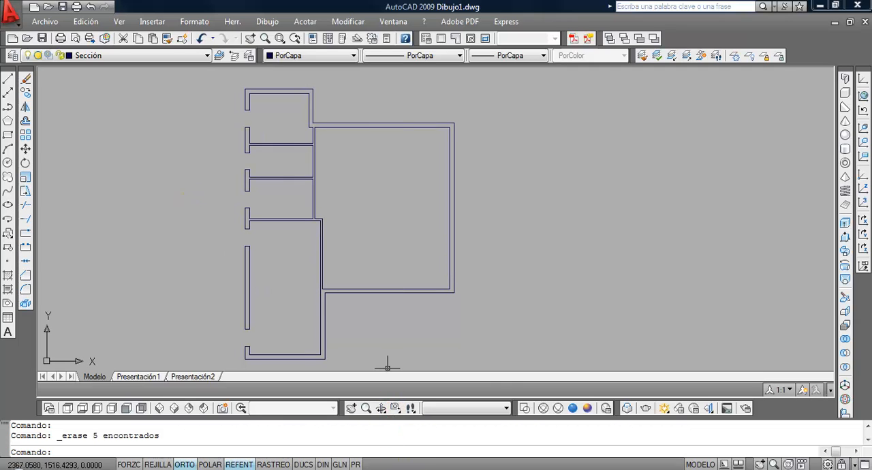
key(alt+Tab)
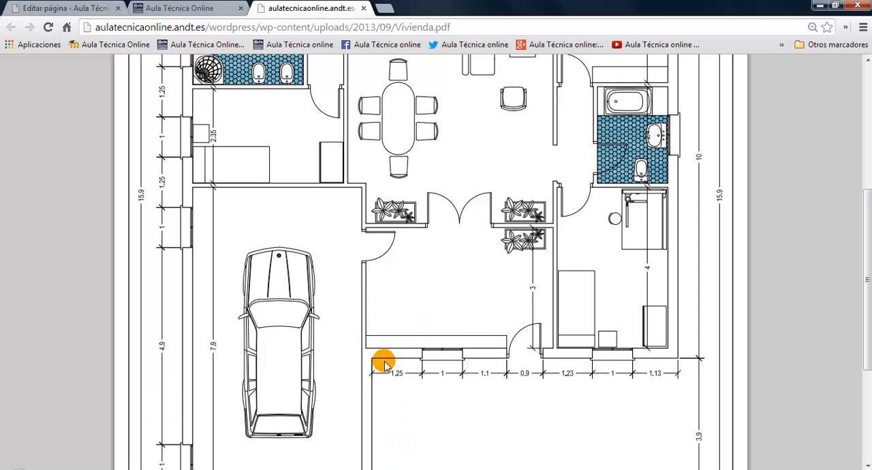
click(276, 469)
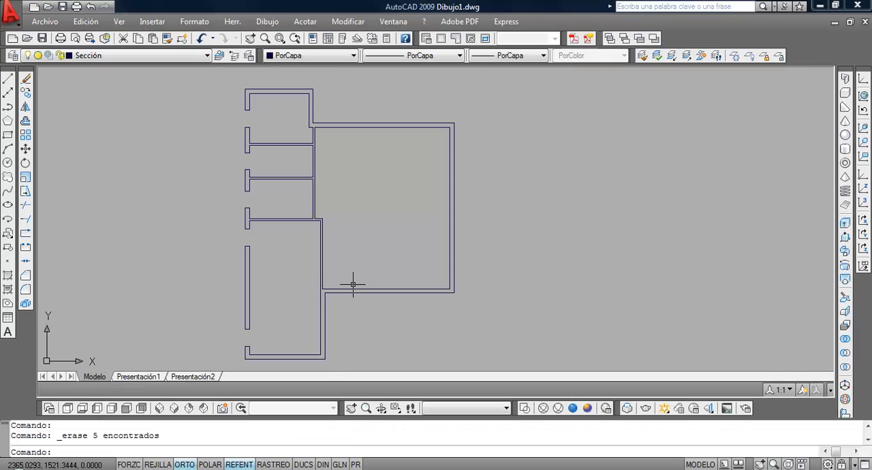
- Consult Vivienda.pdf for the dimensions of the rooms along the house's right side, and return to the AutoCAD drawing
middle_drag(352, 284, 261, 277)
scroll(257, 277, up, 2)
scroll(257, 277, down, 2)
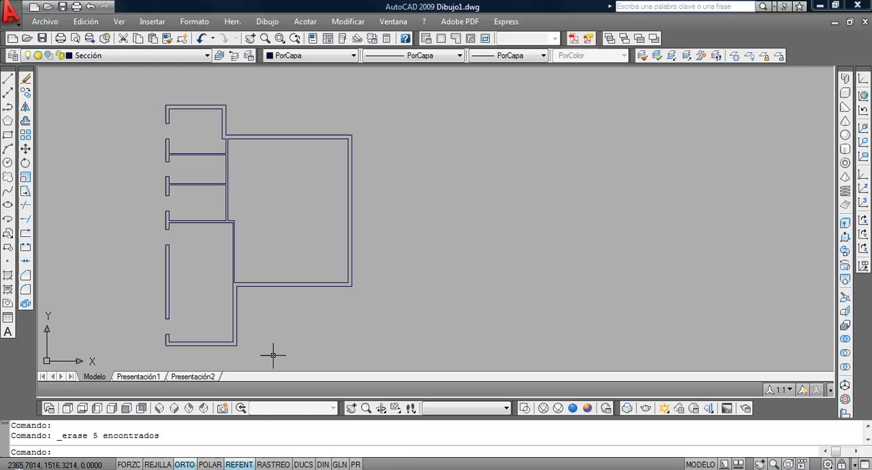
click(392, 469)
click(218, 469)
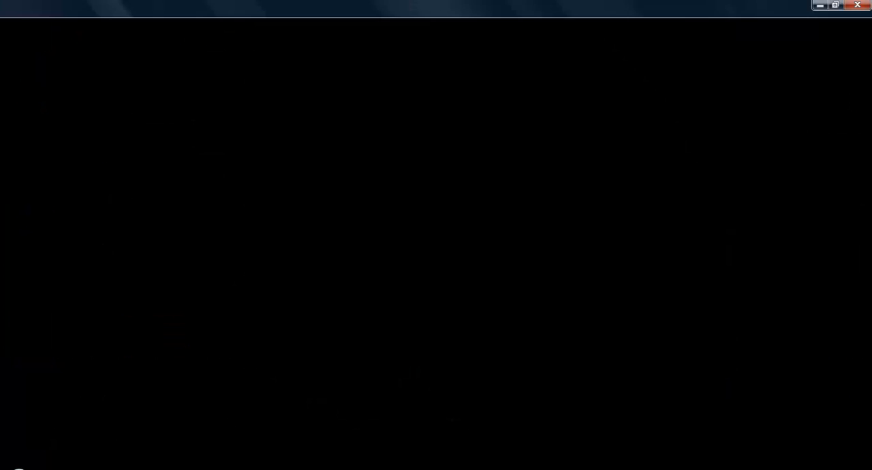
scroll(525, 230, down, 2)
scroll(496, 214, down, 1)
scroll(510, 195, up, 4)
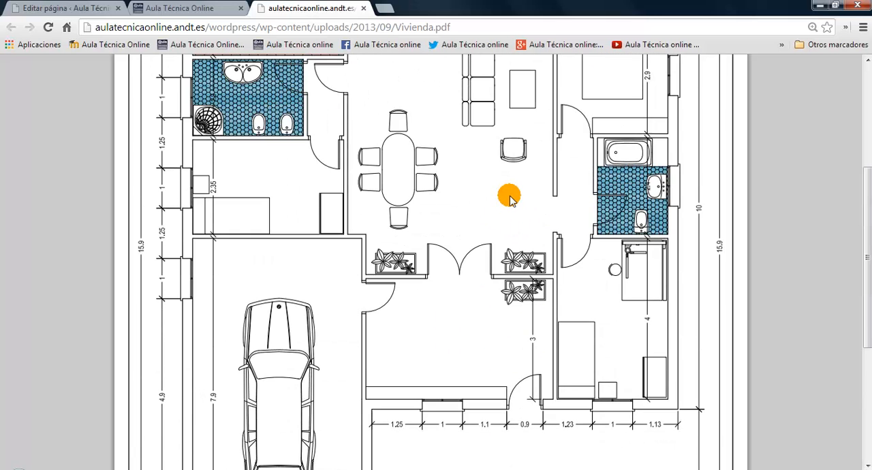
scroll(590, 231, up, 2)
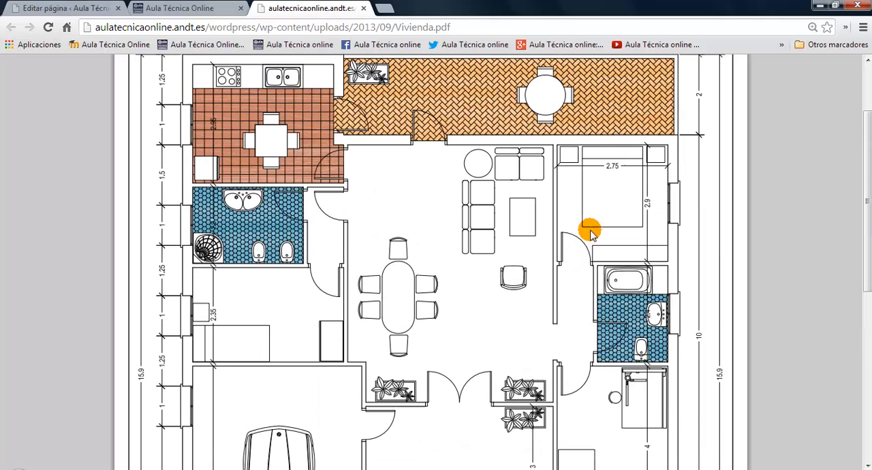
click(347, 468)
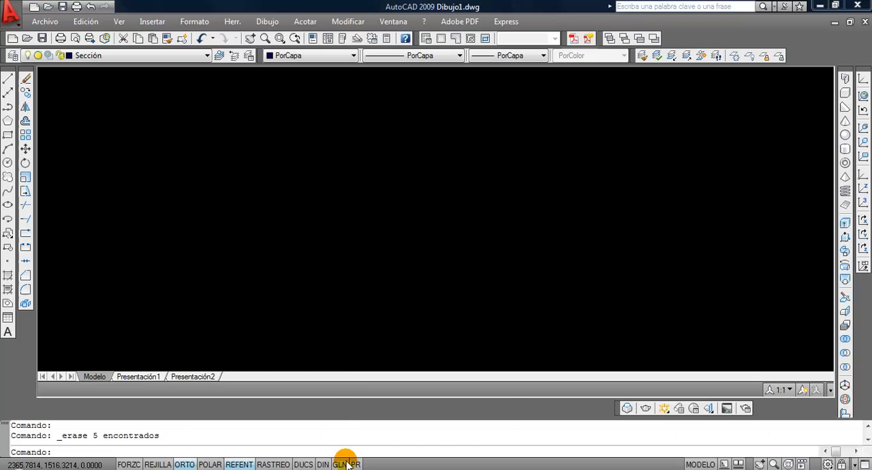
- Offset the inner face of the right exterior wall 2.75 units toward the inside of the house
click(25, 122)
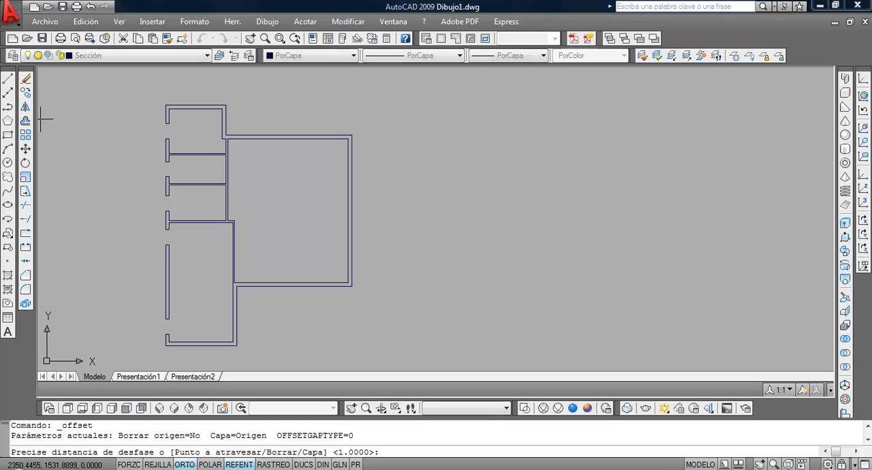
text(2.75)
key(Return)
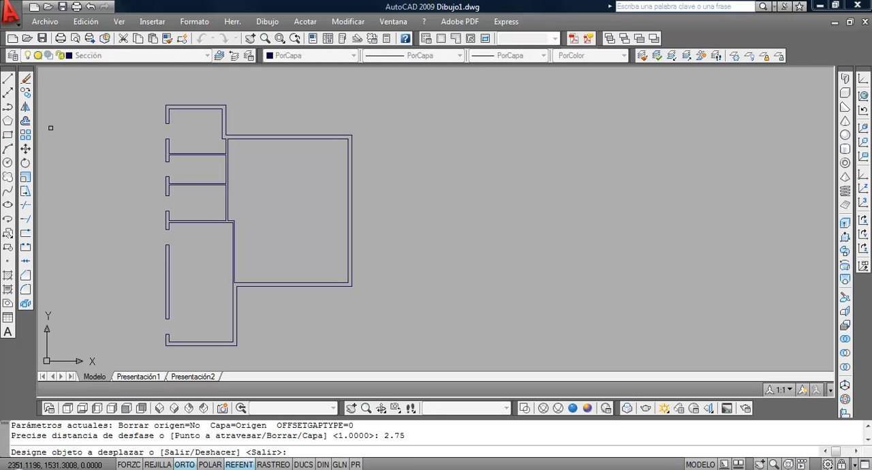
click(347, 202)
click(314, 201)
key(Return)
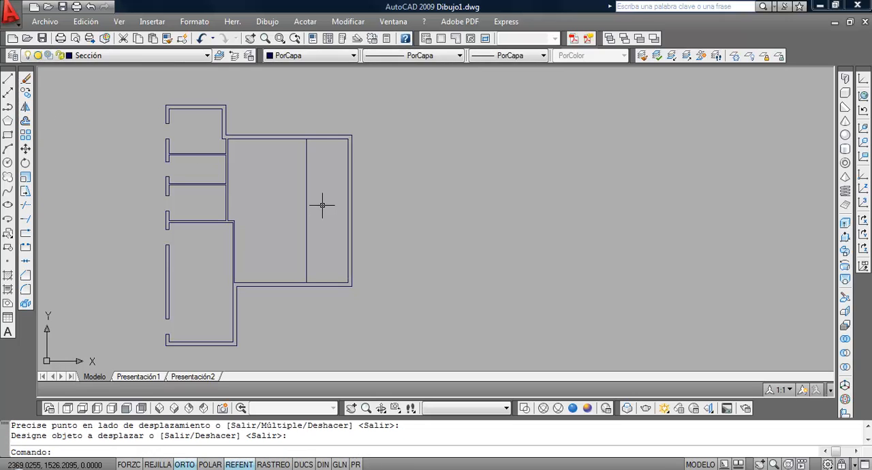
- Offset the new vertical line 0.1 units to the left to give the partition its thickness
key(Return)
text(.1)
key(Return)
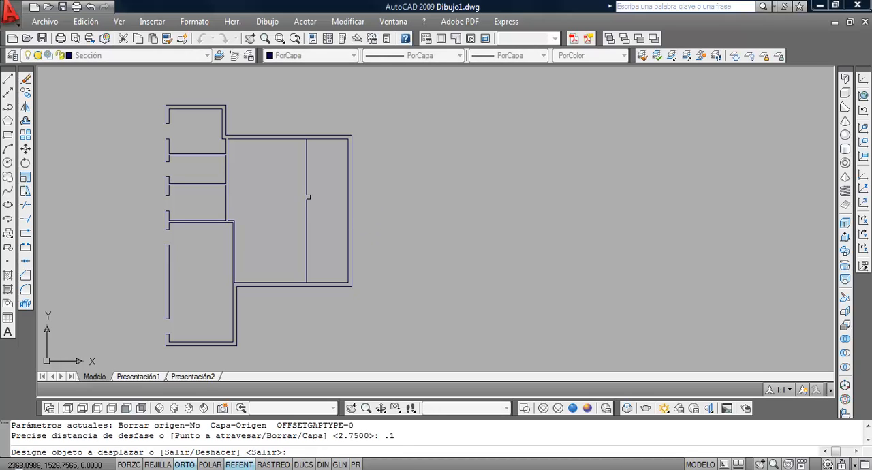
click(304, 214)
click(269, 206)
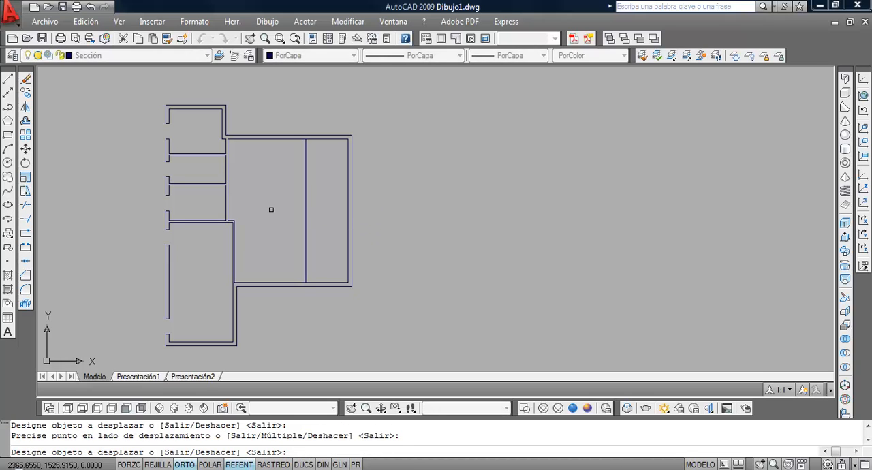
- Trim the exterior walls' inner lines between the two faces of the vertical partition at its lower and upper ends
click(26, 205)
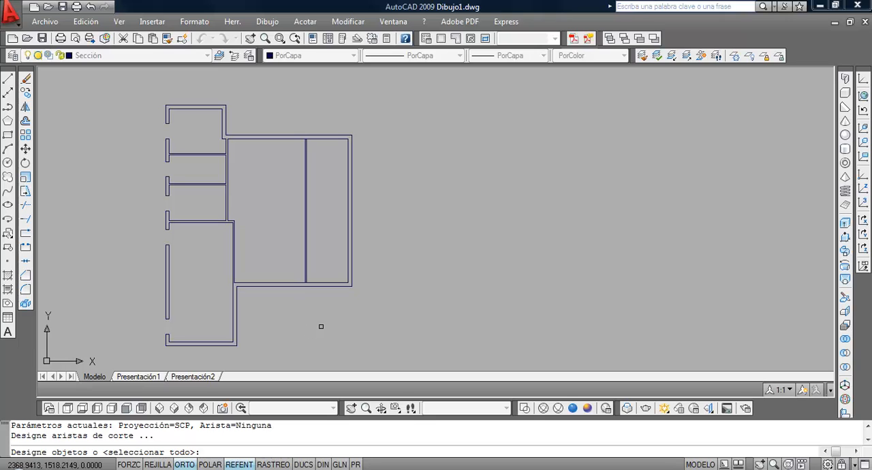
key(Return)
scroll(312, 281, up, 8)
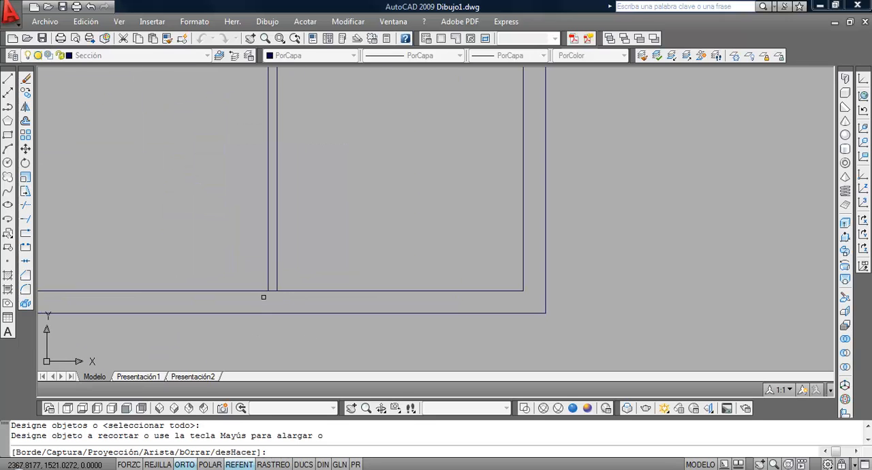
click(273, 291)
scroll(326, 150, down, 8)
scroll(299, 113, up, 4)
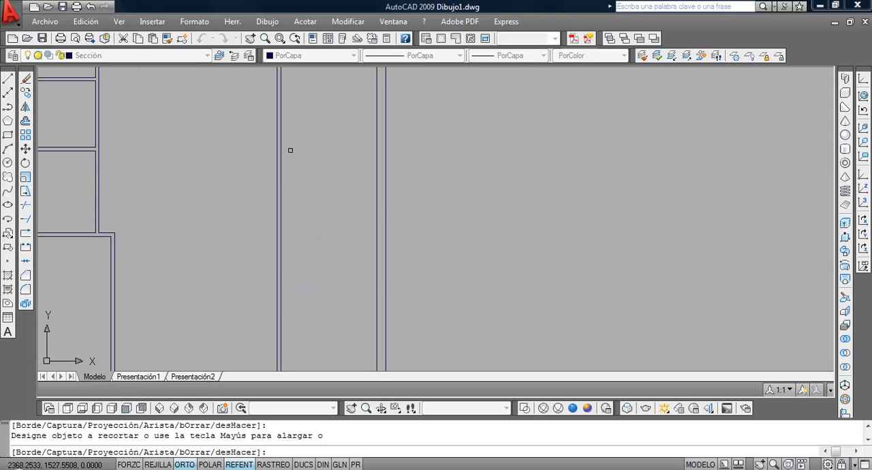
scroll(291, 150, down, 4)
scroll(278, 102, up, 5)
scroll(269, 175, up, 3)
click(289, 198)
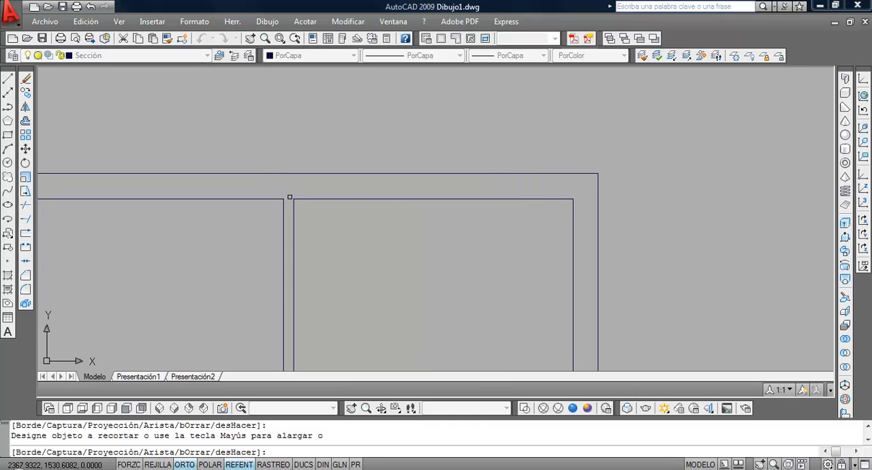
scroll(291, 192, down, 6)
key(Return)
middle_drag(327, 267, 345, 185)
middle_drag(297, 249, 265, 235)
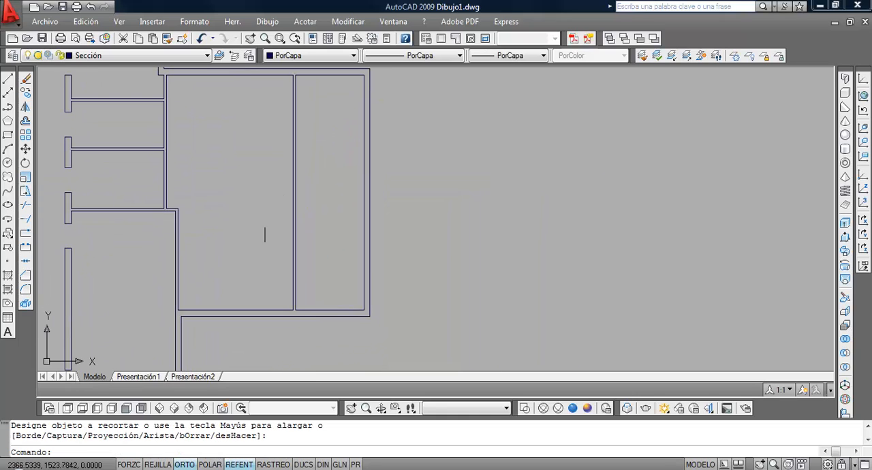
- Copy the inner face lines of the lower exterior wall 3 units upward, on both sides of the vertical partition
click(26, 93)
click(289, 310)
key(Return)
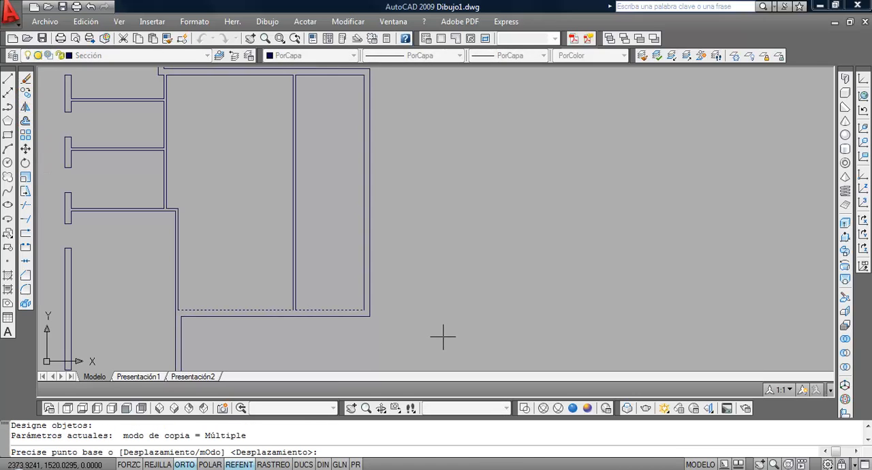
click(444, 334)
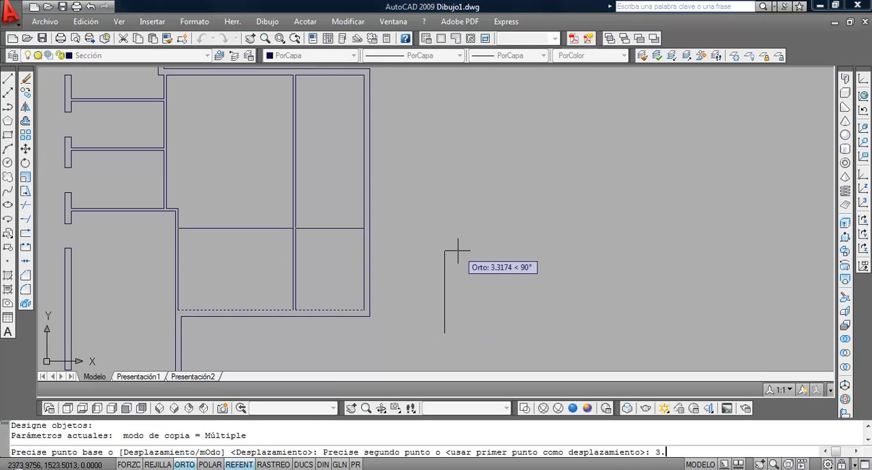
text(3.)
key(Return)
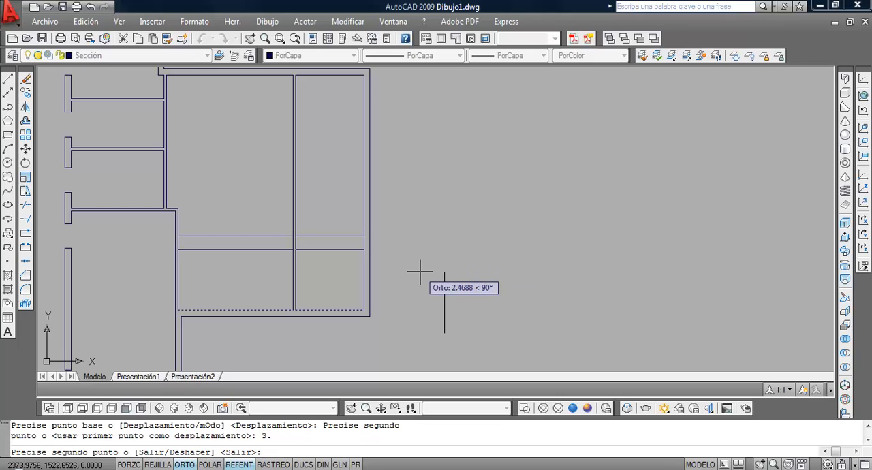
key(Return)
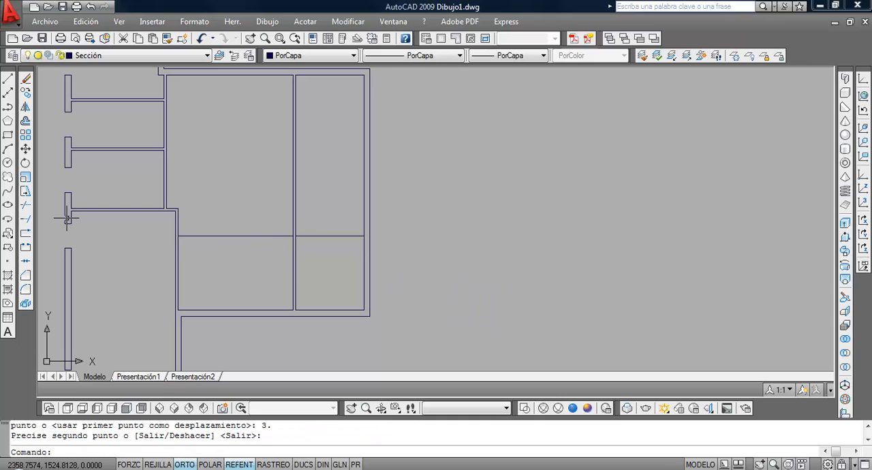
- Offset both copied horizontal lines 0.1 units upward to form the horizontal partitions
click(26, 121)
key(Return)
click(257, 237)
click(259, 199)
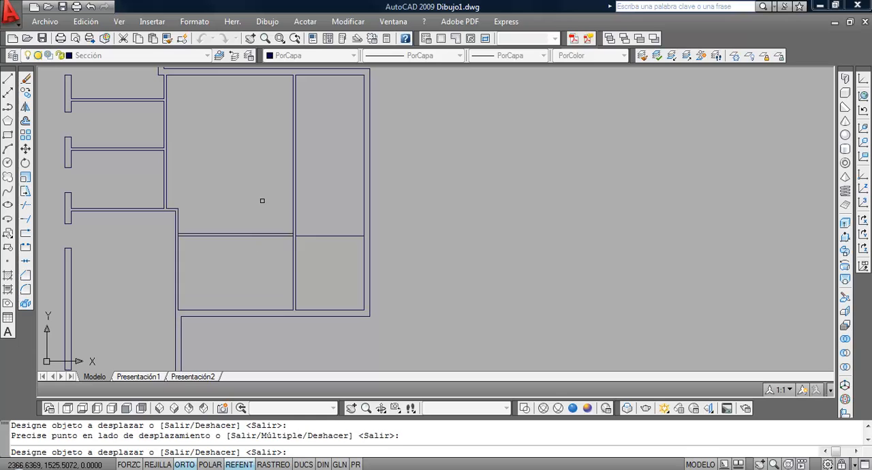
click(317, 236)
click(323, 203)
key(Return)
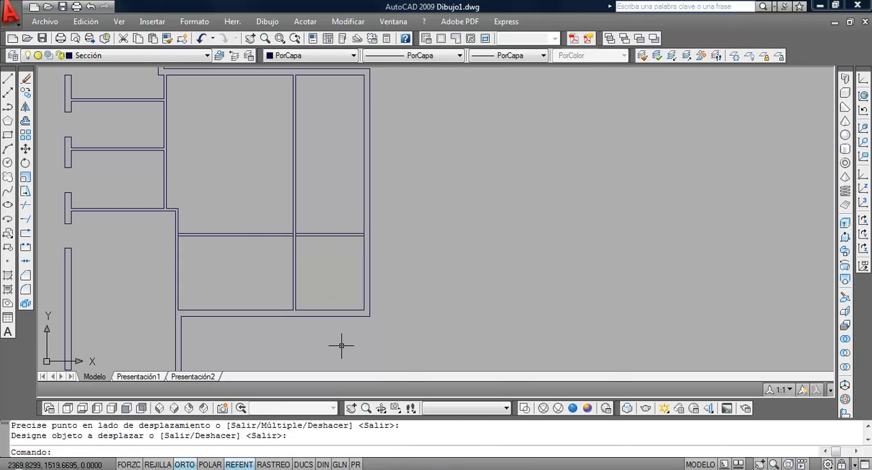
- Check the lower right bedroom's depth in Vivienda.pdf and move the right room's two horizontal partition lines 1 unit upward
click(447, 469)
scroll(465, 337, down, 2)
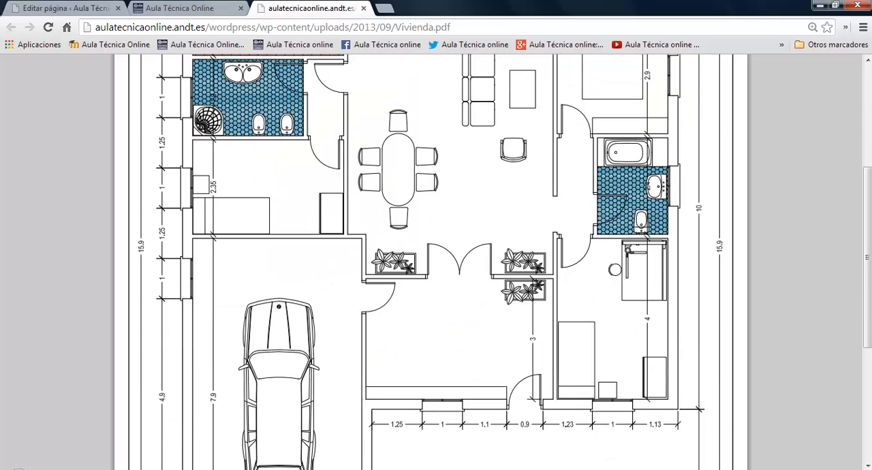
click(447, 469)
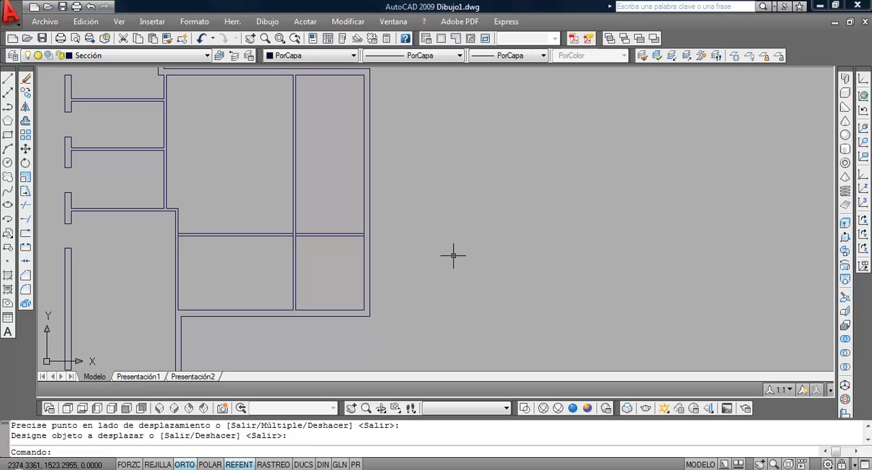
click(25, 120)
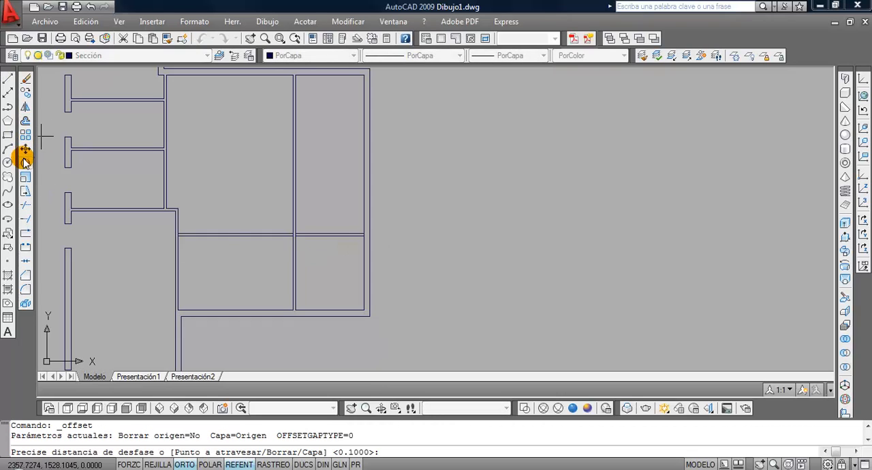
click(26, 148)
click(326, 259)
click(308, 214)
key(Return)
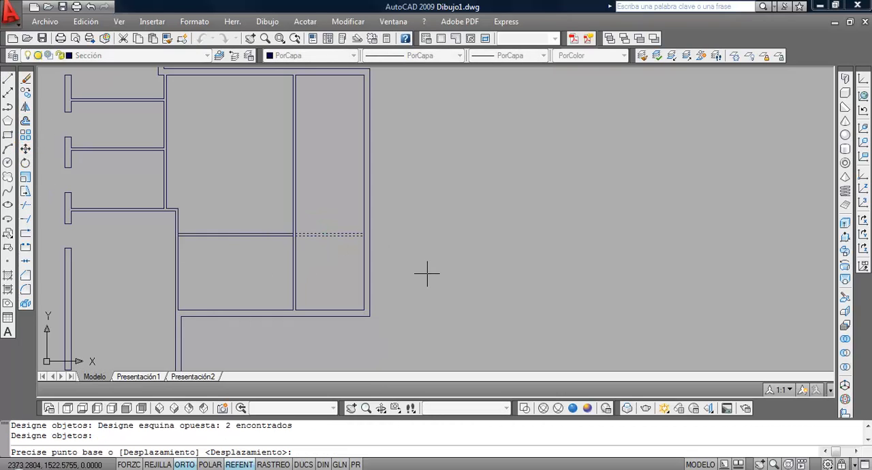
click(425, 283)
text(1)
key(Return)
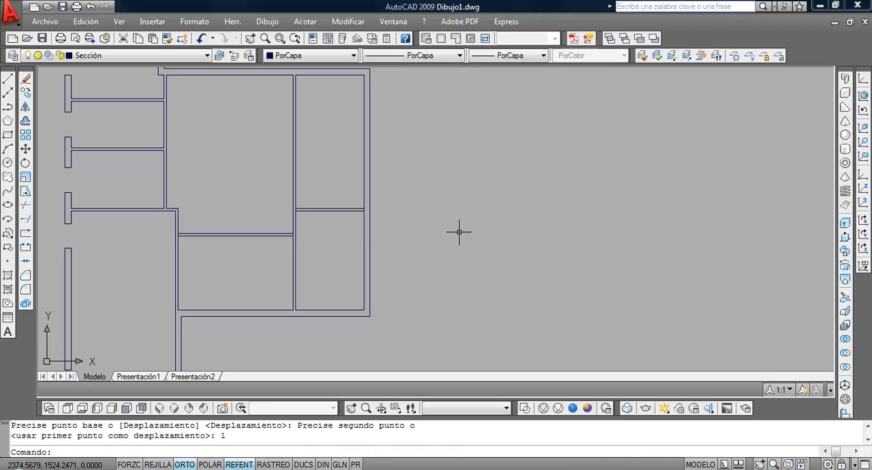
- Trim the wall lines between the faces of both horizontal partitions at each of their ends, using all objects as cutting edges
mouse_move(302, 241)
middle_down()
mouse_move(323, 285)
mouse_move(313, 243)
middle_up()
click(25, 206)
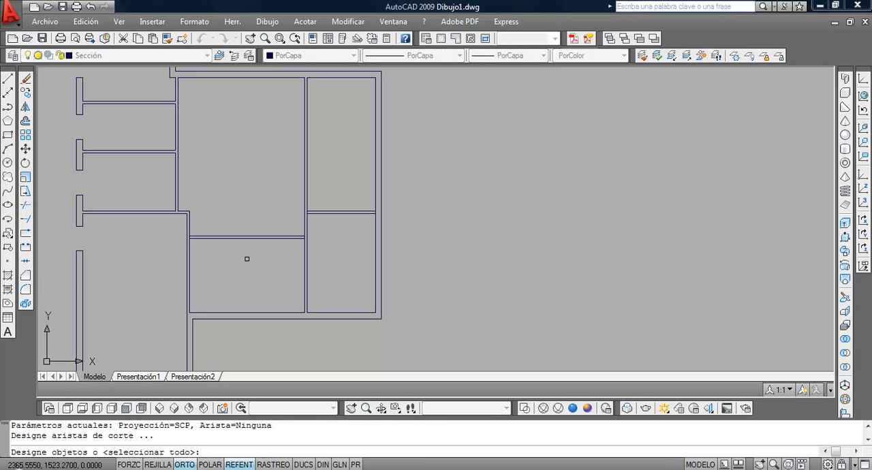
key(Return)
scroll(179, 249, up, 4)
click(206, 213)
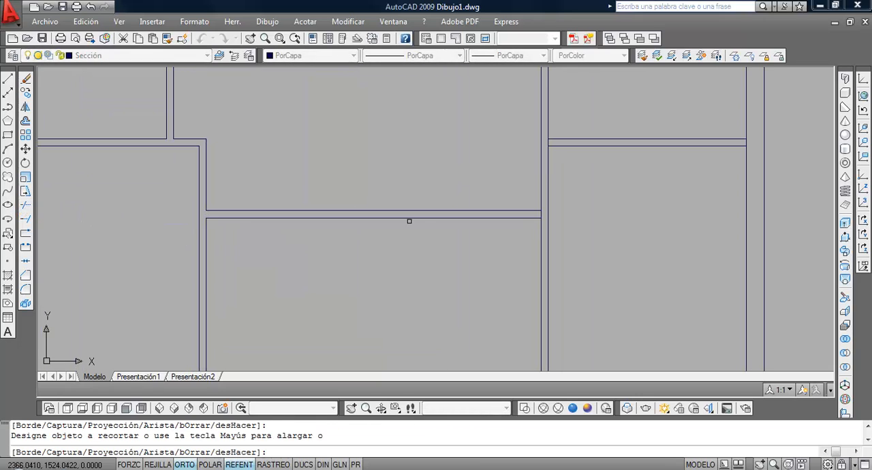
click(542, 214)
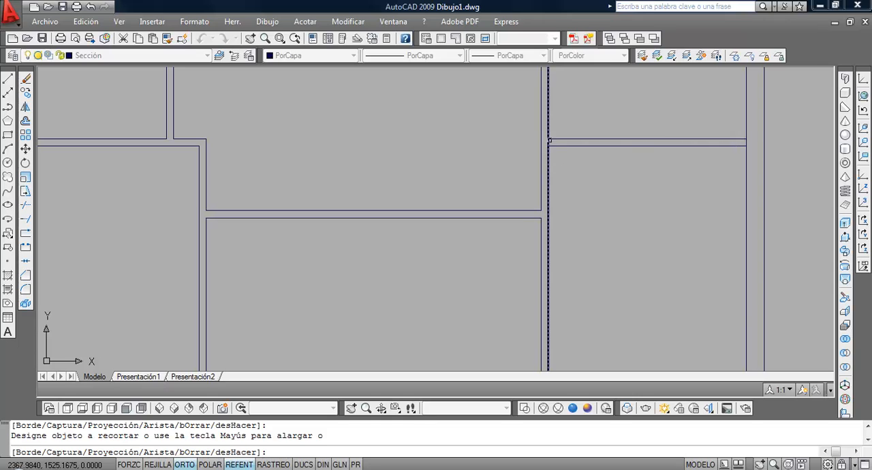
click(549, 143)
scroll(588, 142, down, 4)
middle_drag(717, 140, 493, 255)
scroll(493, 256, up, 3)
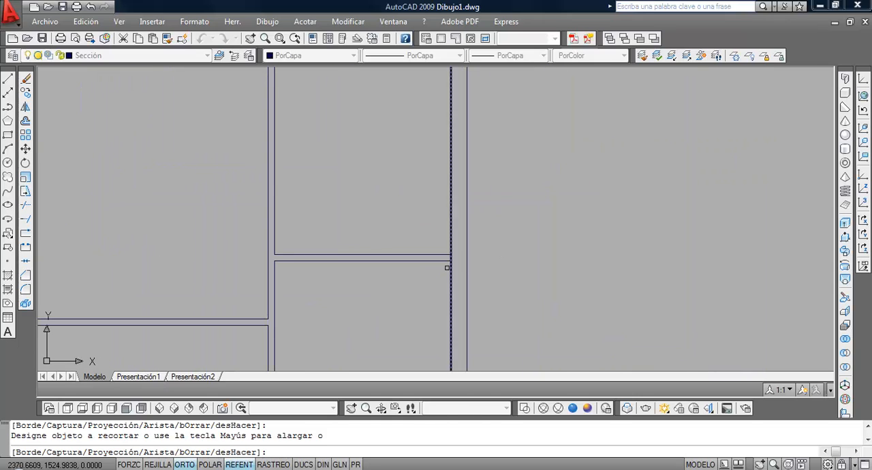
click(450, 258)
scroll(483, 255, down, 5)
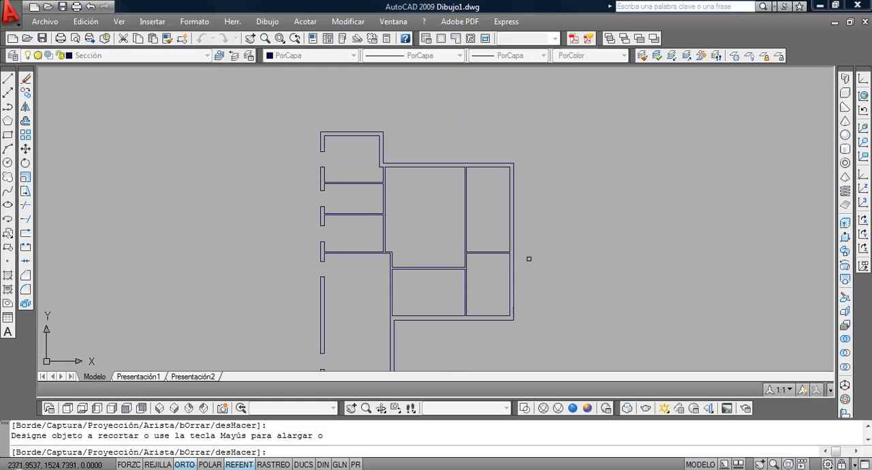
key(Escape)
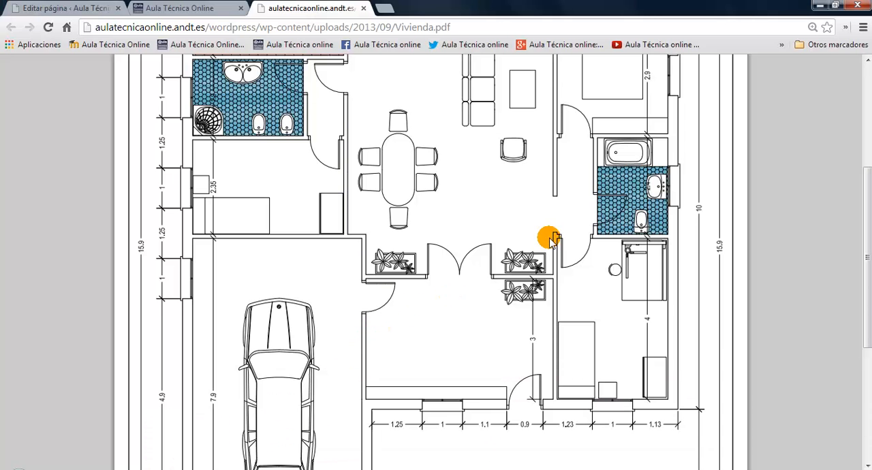
- Copy the two horizontal partition lines of the rooms on the right side 2.5 units upward
scroll(549, 236, down, 3)
ctrl+scroll(454, 354, up, 2)
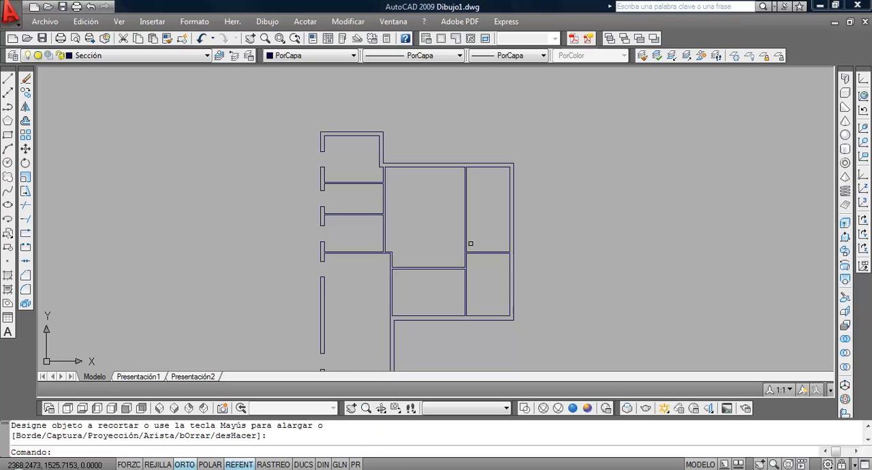
click(25, 94)
middle_drag(492, 249, 347, 274)
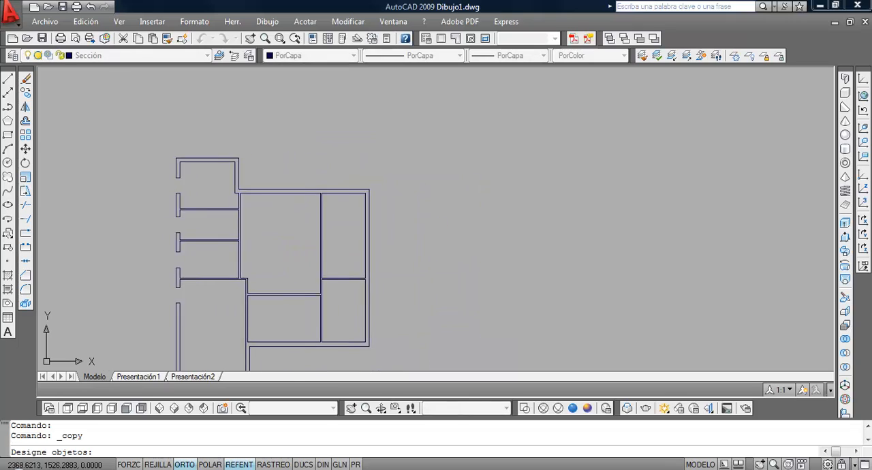
scroll(348, 274, up, 3)
click(362, 326)
click(333, 259)
key(Return)
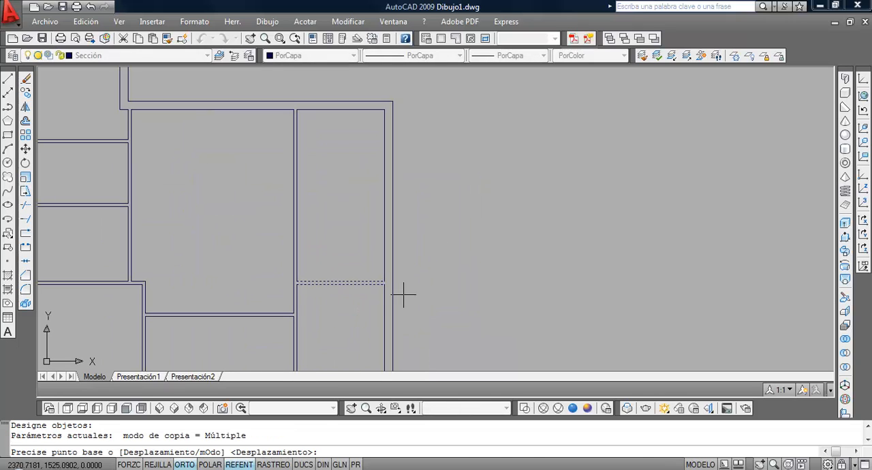
click(466, 330)
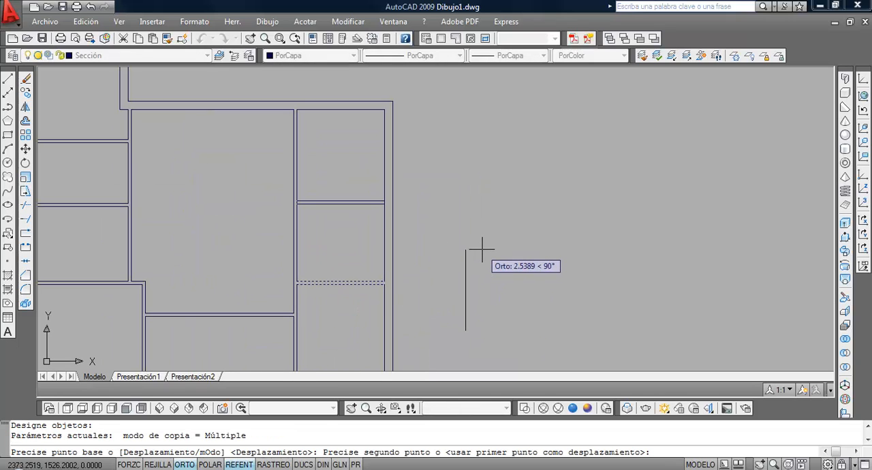
text(2.5)
key(Return)
- Trim the wall lines between the faces of the copied partition at both ends, using all objects as cutting edges
key(Return)
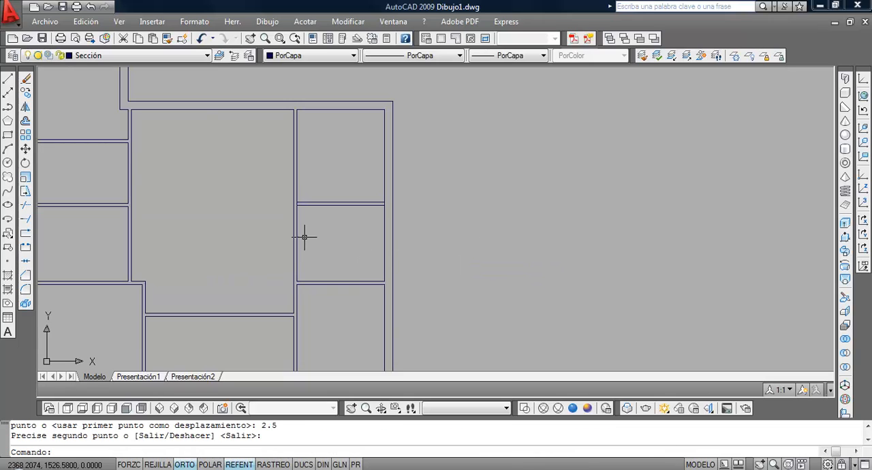
click(26, 205)
key(Return)
scroll(341, 199, up, 5)
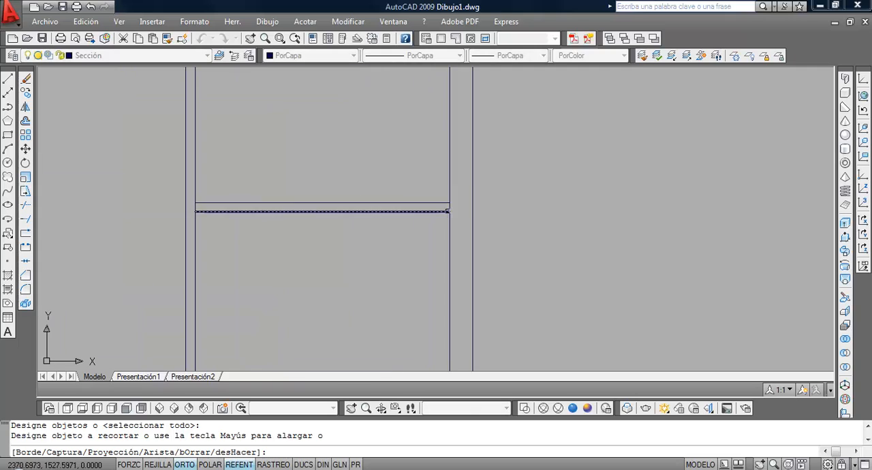
click(448, 211)
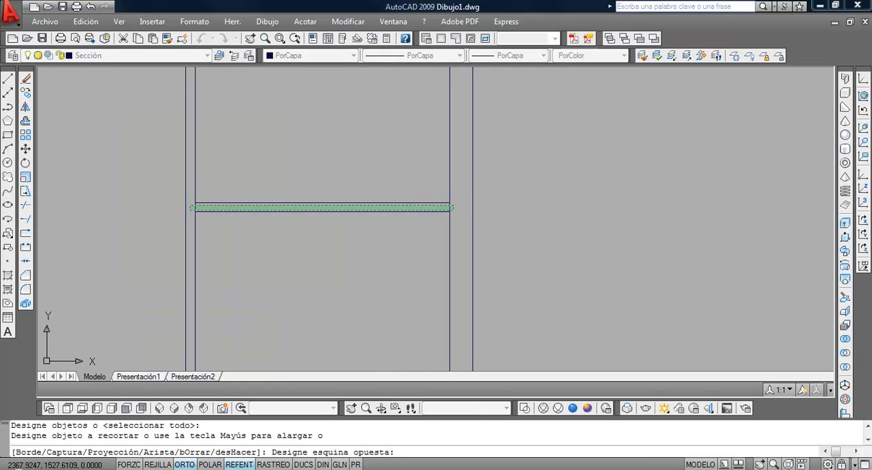
click(190, 208)
key(Return)
scroll(295, 263, down, 4)
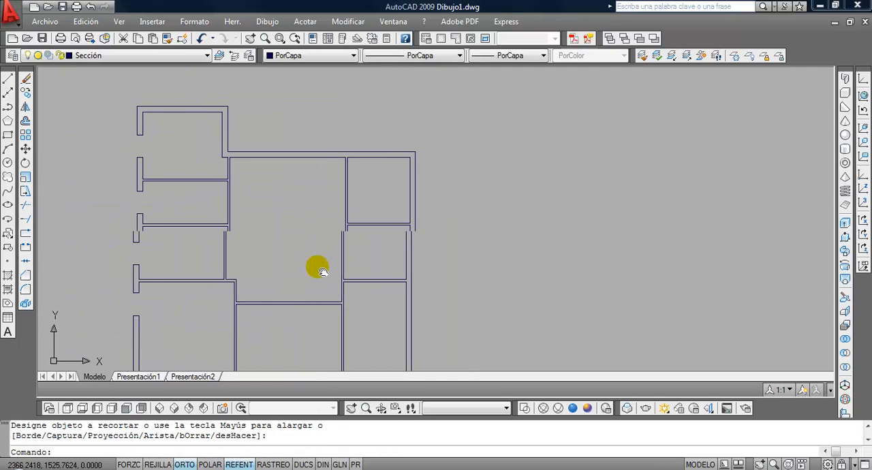
middle_drag(322, 271, 331, 272)
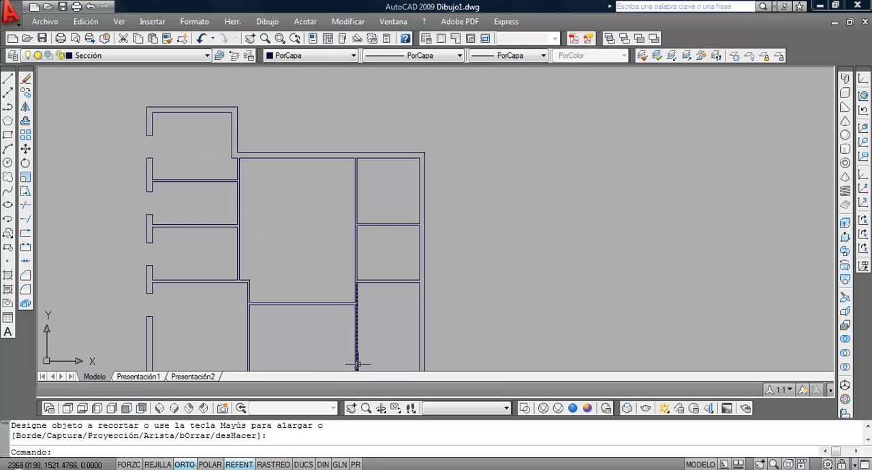
- Following Vivienda.pdf, offset the living room's side partition faces 0.9 units outward, into the bathroom on the left and the middle room on the right
key(alt+Tab)
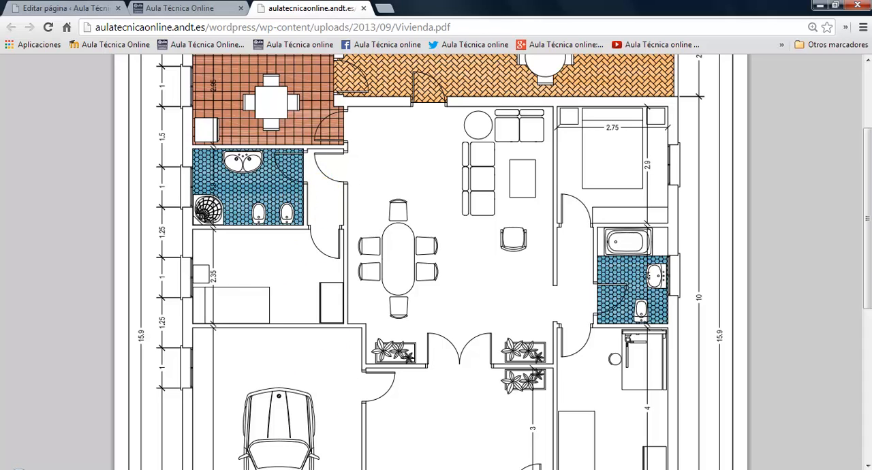
key(alt+Tab)
scroll(220, 148, up, 2)
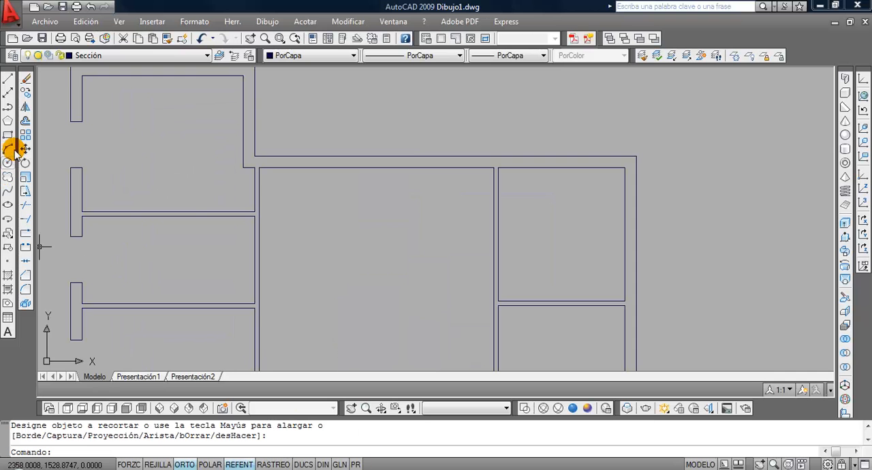
click(26, 121)
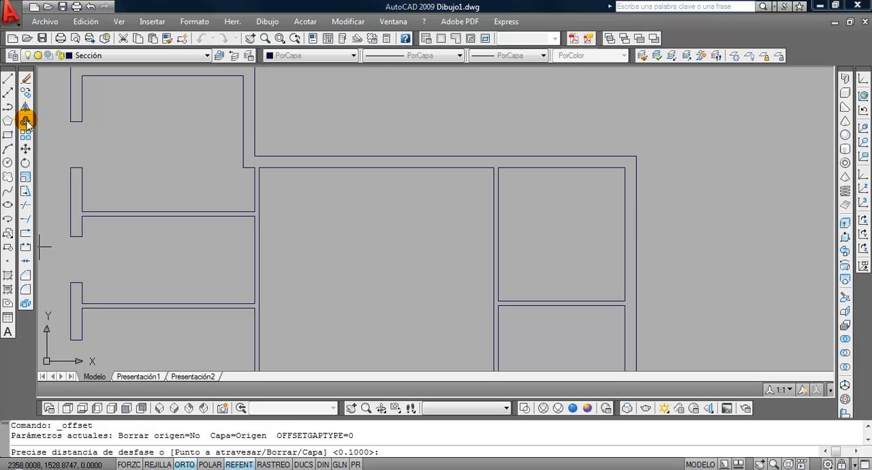
text(.9)
key(Return)
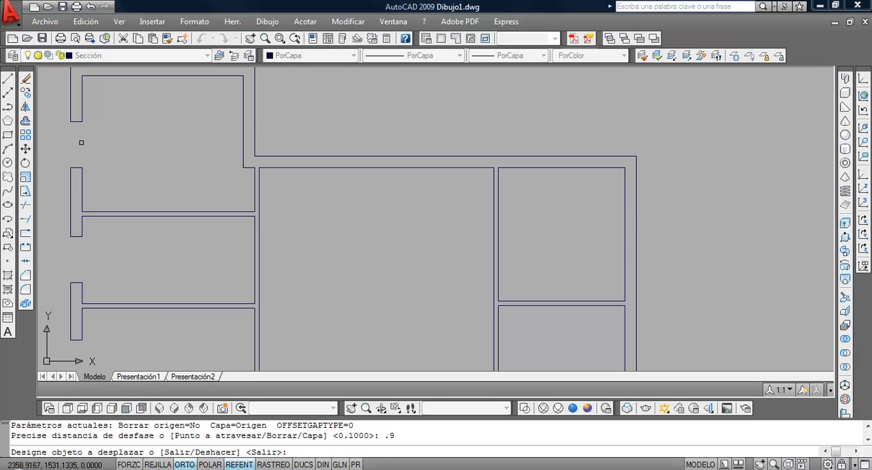
click(255, 269)
click(195, 263)
scroll(248, 253, down, 2)
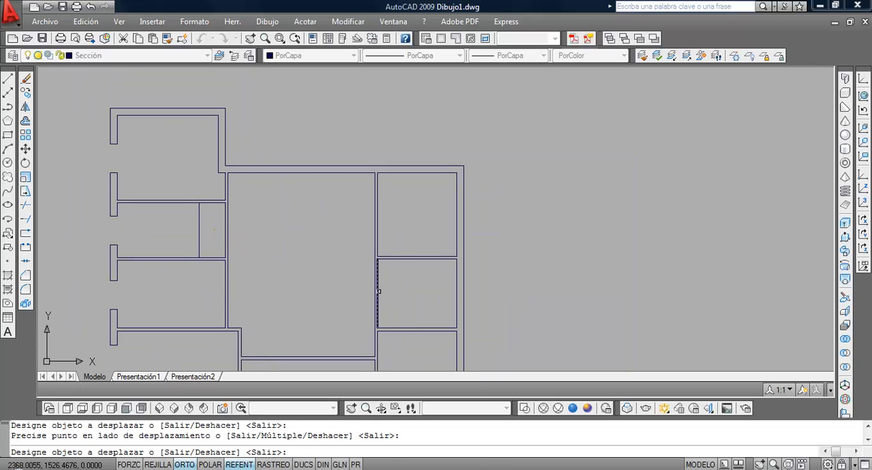
click(379, 292)
click(402, 292)
key(Return)
- Offset both new vertical lines 0.1 units away from the living room to form the short partitions
key(Return)
text(.)
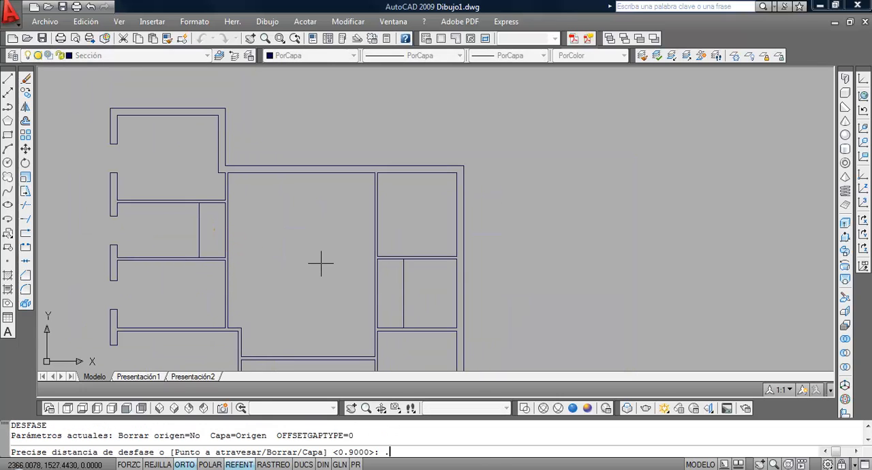
text(1)
key(Return)
click(199, 217)
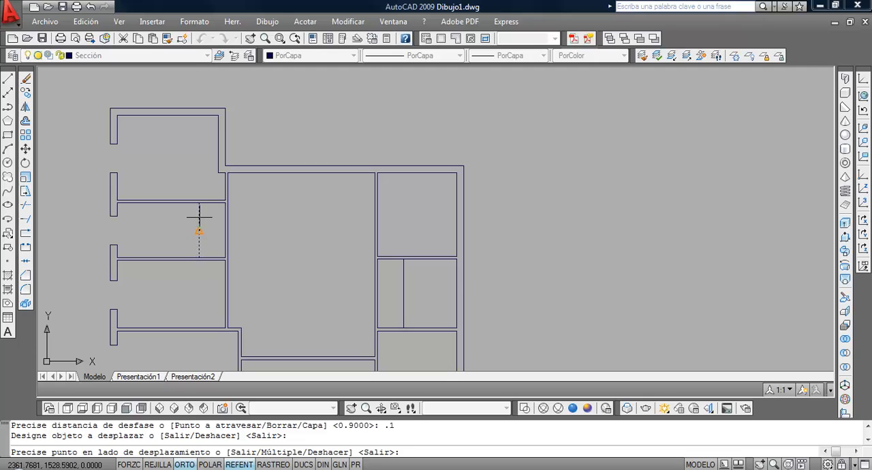
click(194, 230)
click(402, 280)
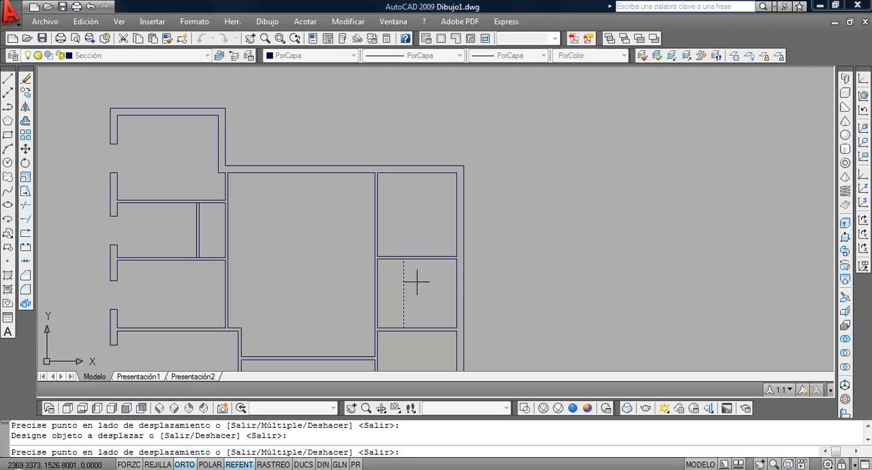
click(415, 282)
key(Return)
- Trim the horizontal wall lines between the faces of both short vertical partitions at their ends, using all objects as cutting edges
click(25, 205)
key(Return)
scroll(181, 237, up, 5)
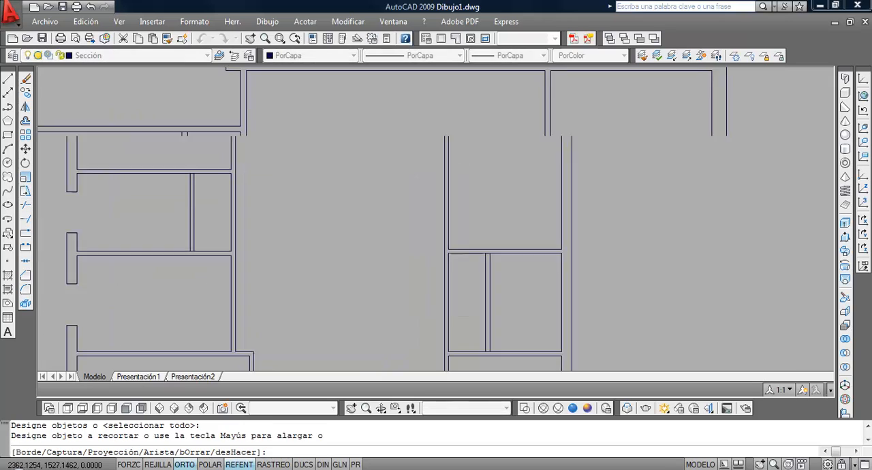
scroll(219, 258, down, 2)
scroll(220, 257, up, 2)
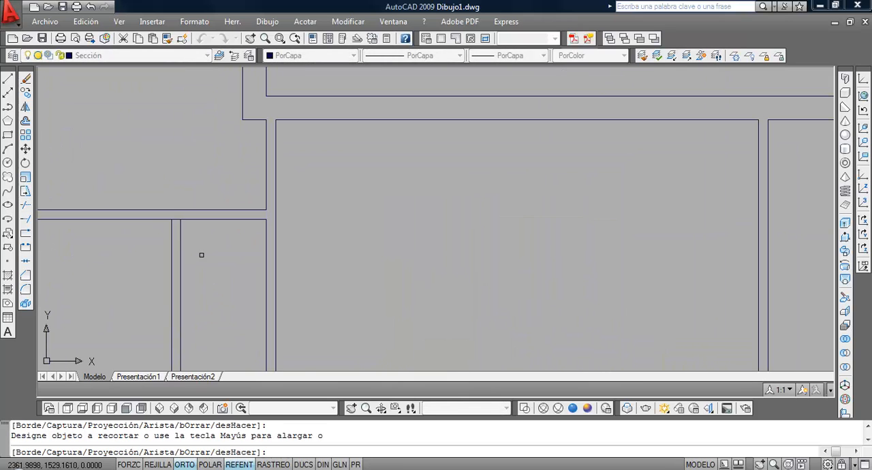
scroll(394, 299, down, 5)
scroll(334, 233, up, 5)
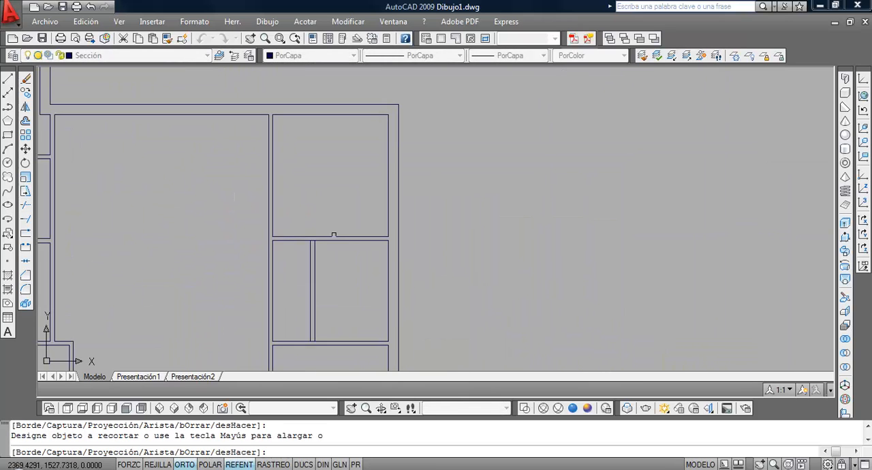
scroll(271, 248, up, 3)
scroll(291, 246, up, 1)
scroll(303, 240, down, 3)
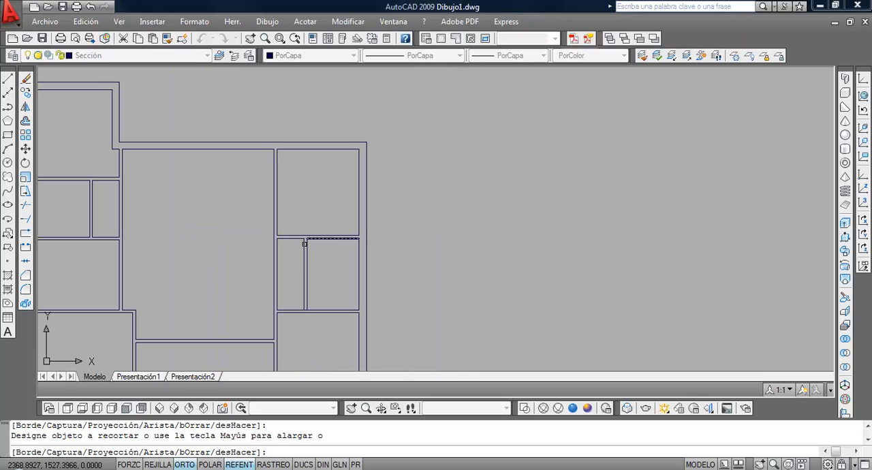
scroll(327, 244, up, 4)
scroll(351, 279, down, 2)
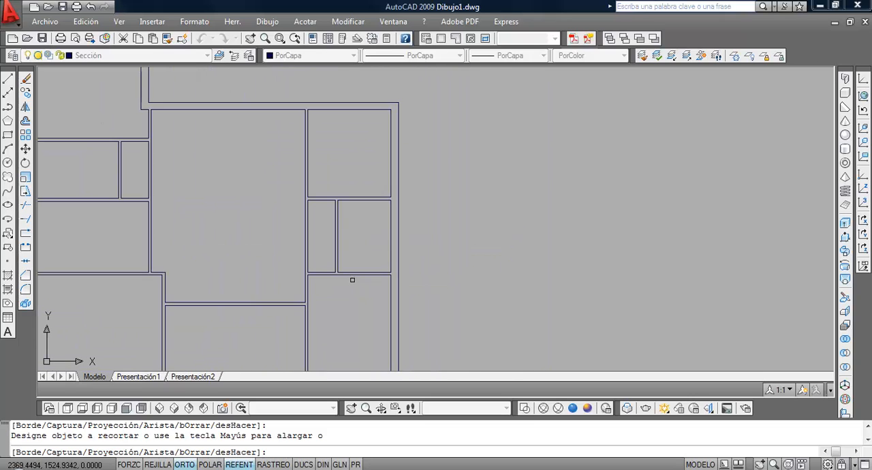
key(Return)
- Check the garage door dimensions in Vivienda.pdf and draw a line across the garage's lower wall at its midpoint
scroll(345, 308, down, 3)
click(335, 424)
middle_drag(314, 280, 388, 211)
scroll(377, 218, down, 4)
scroll(376, 220, up, 3)
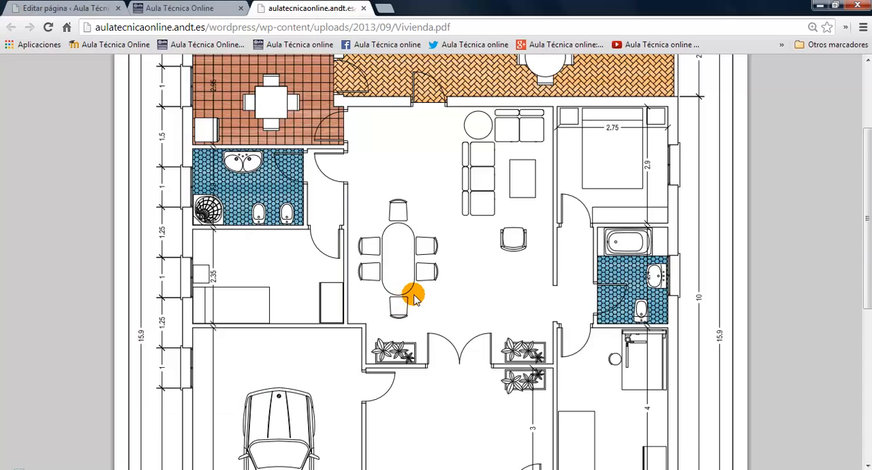
scroll(413, 298, down, 1)
scroll(411, 295, down, 3)
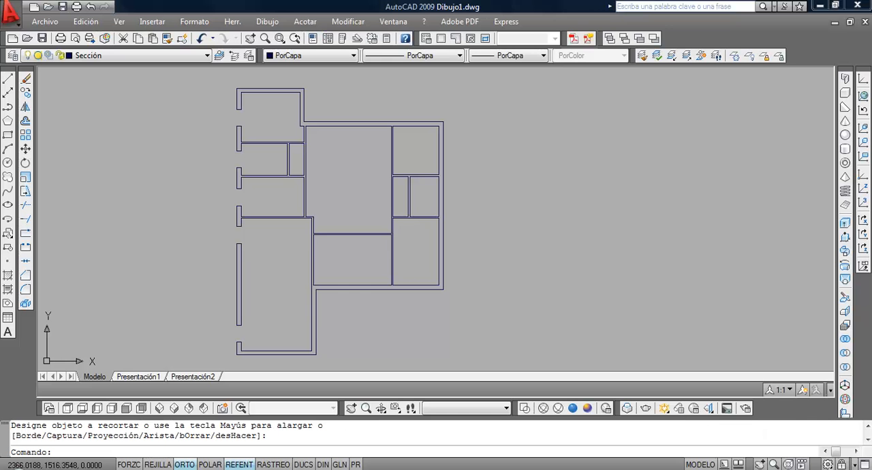
scroll(306, 276, up, 5)
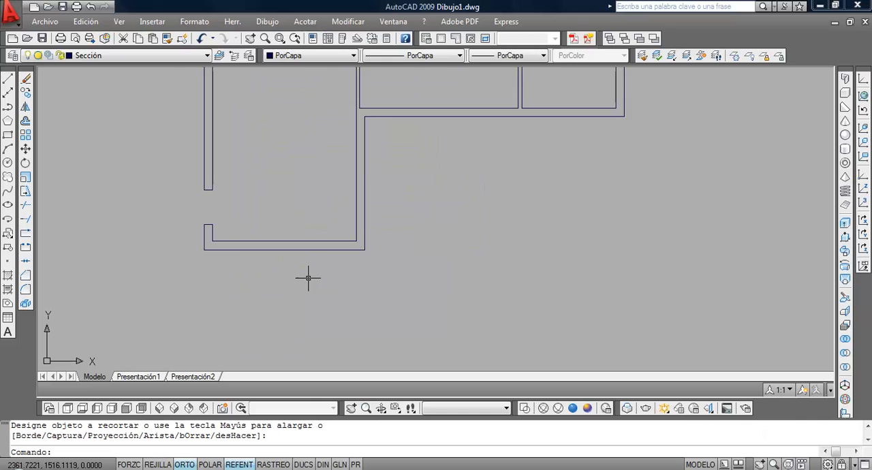
click(7, 79)
click(284, 230)
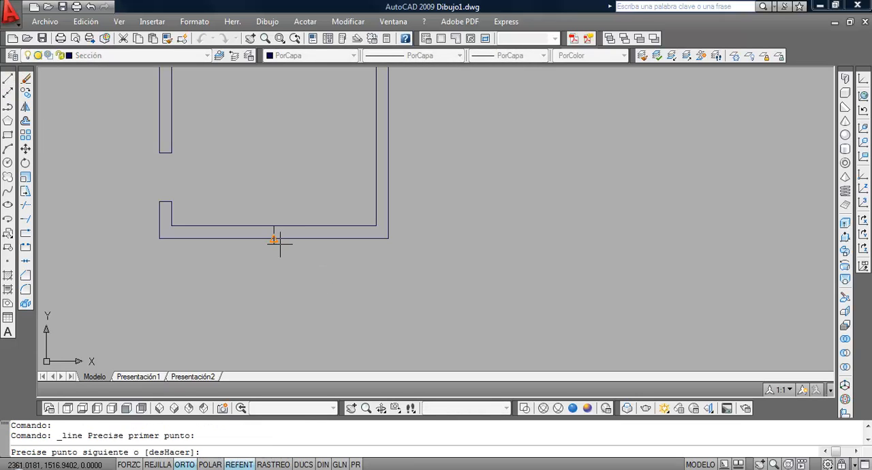
click(275, 240)
key(Return)
- Move the line across the garage's lower wall 1.5 units to the right
click(25, 149)
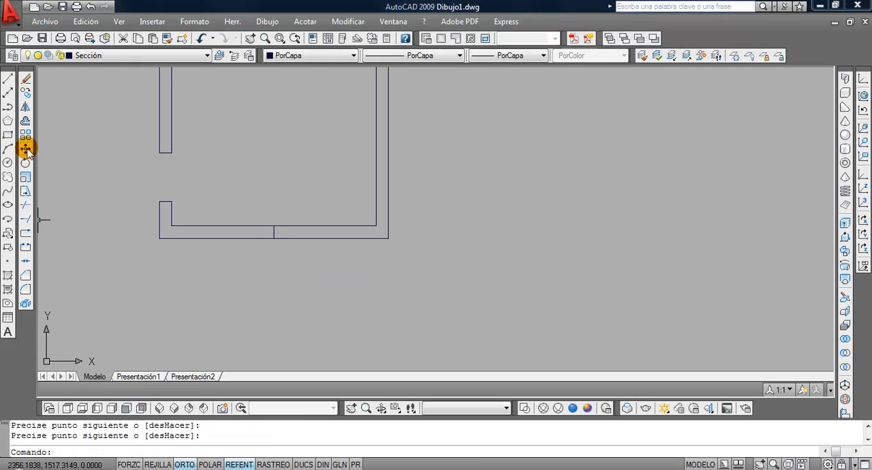
click(241, 208)
click(321, 284)
key(Return)
click(249, 289)
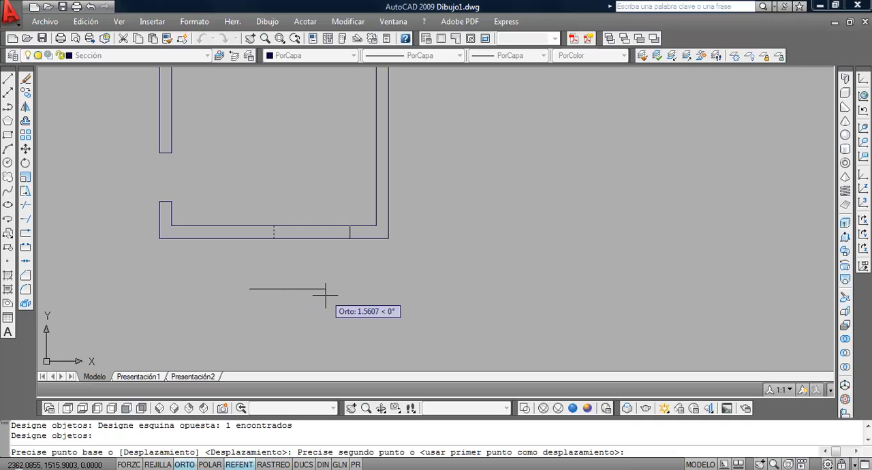
text(1.5)
key(Return)
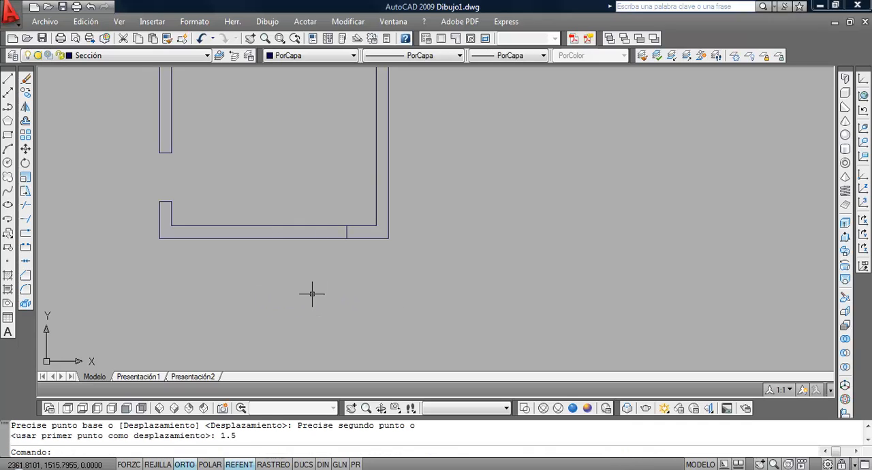
- Offset the moved line 3 units to the left to mark the other side of the garage door opening
click(25, 121)
text(3)
key(Return)
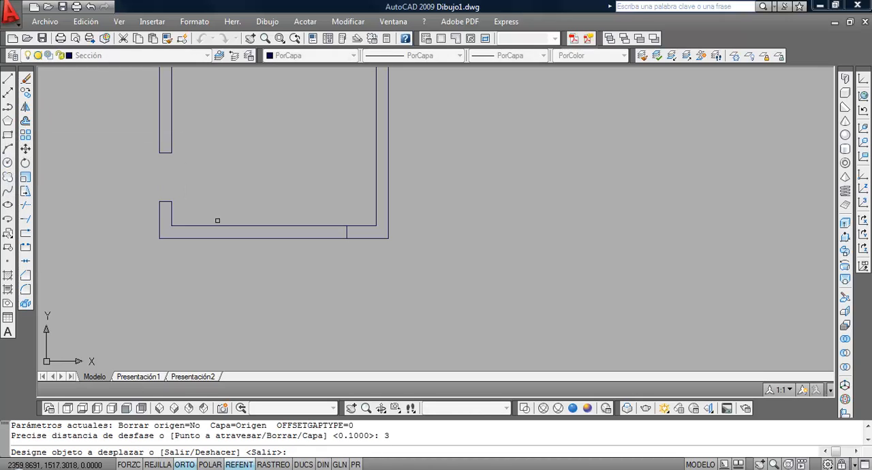
click(347, 232)
click(201, 253)
key(Return)
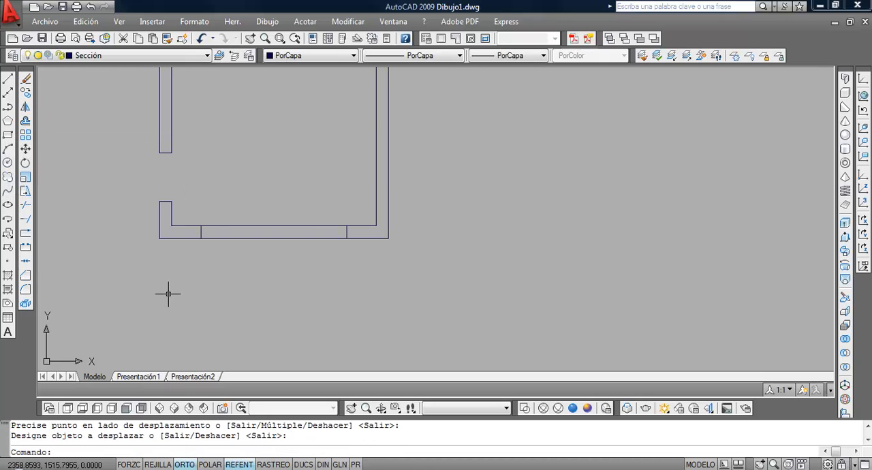
- Trim the lower wall's two face lines between the jamb lines to open the garage door
click(25, 204)
key(Return)
click(307, 293)
click(255, 191)
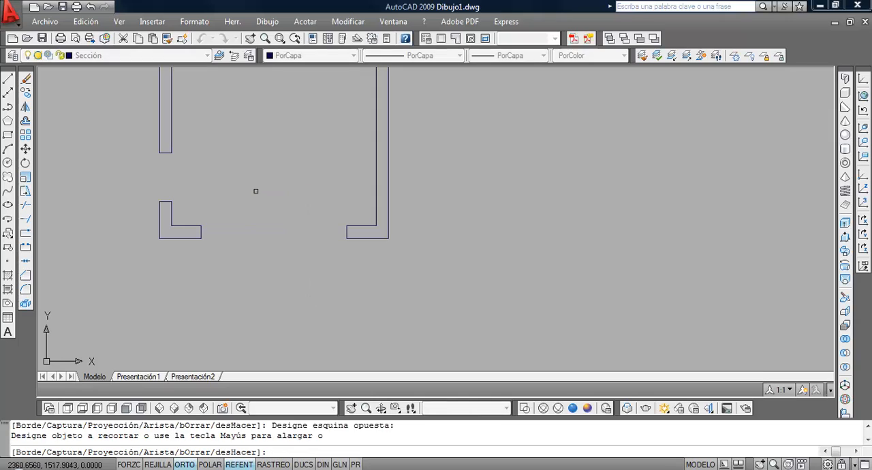
scroll(257, 211, down, 2)
middle_drag(291, 186, 139, 299)
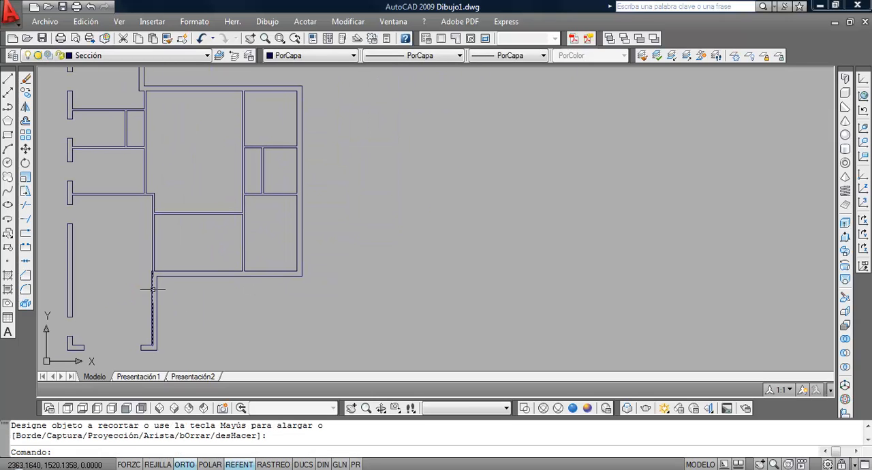
- Check the window and entrance door dimensions of the front wall in Vivienda.pdf
click(155, 290)
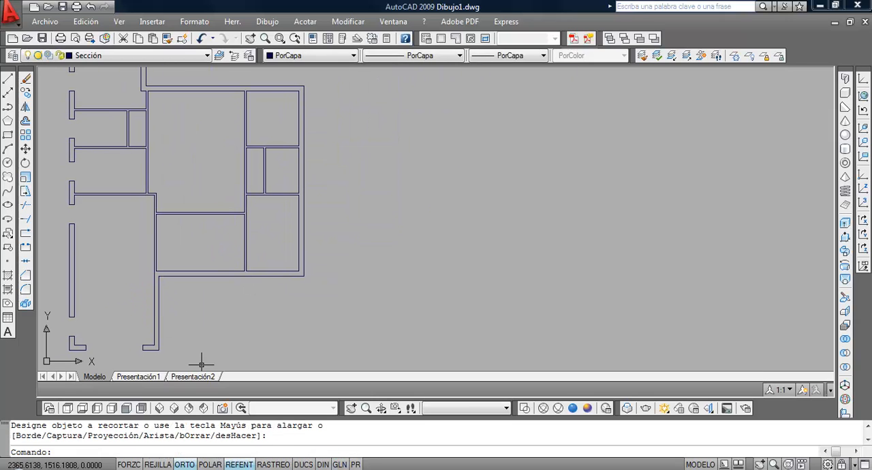
key(alt+Tab)
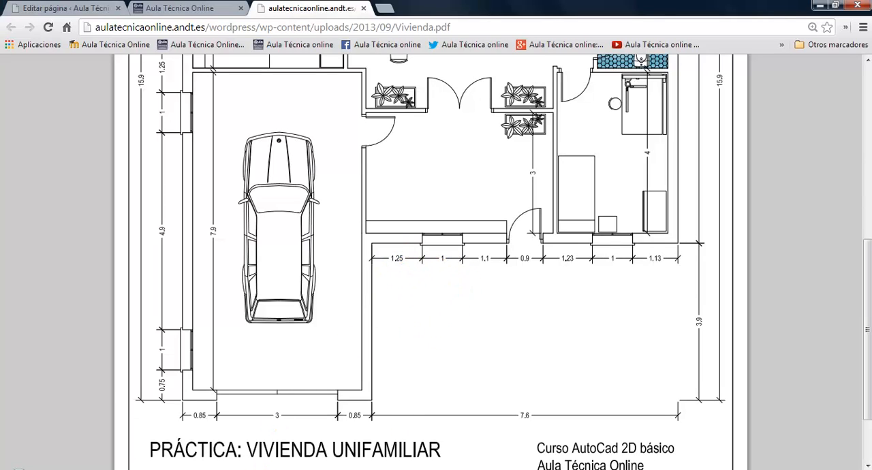
key(alt+Tab)
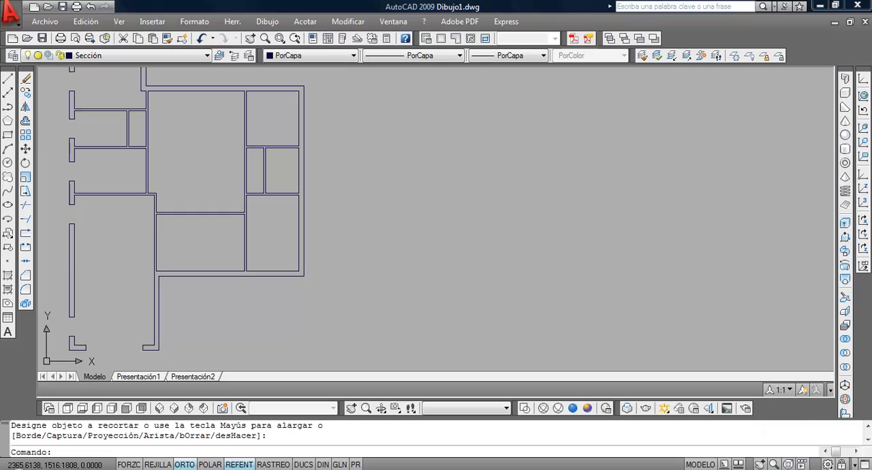
- Draw a 0.25-unit vertical line across the front wall, upward from the corner where it meets the garage's right wall
click(7, 79)
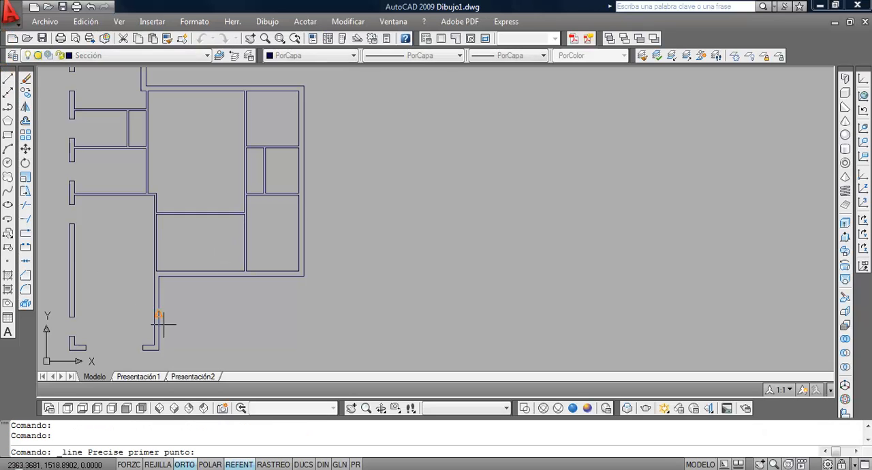
scroll(162, 319, up, 3)
click(158, 229)
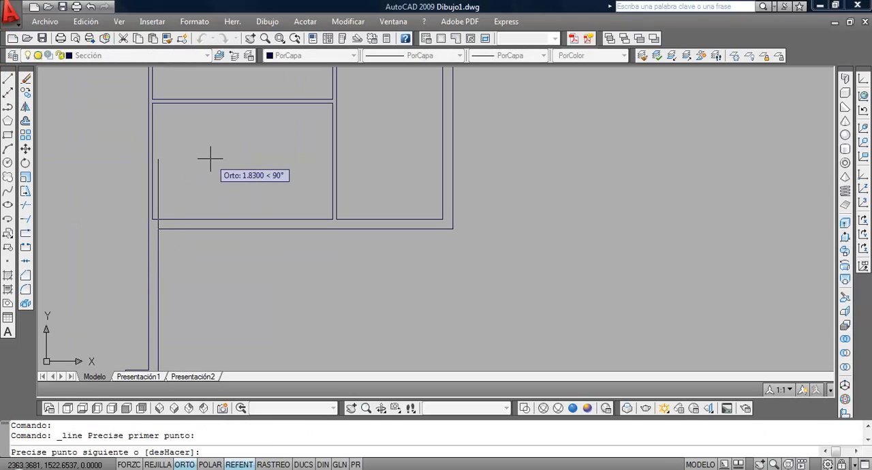
text(.25)
key(Return)
key(Return)
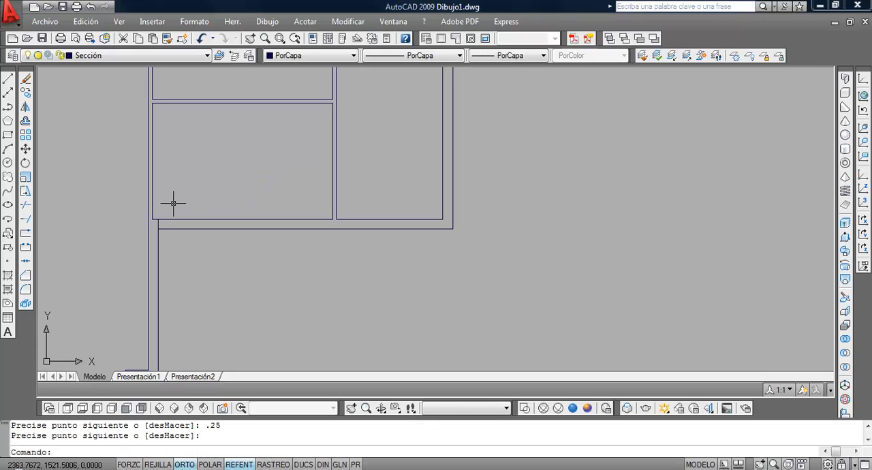
- Move the short vertical line 1.25 units to the right along the front wall
scroll(161, 225, up, 2)
scroll(160, 230, up, 2)
click(163, 209)
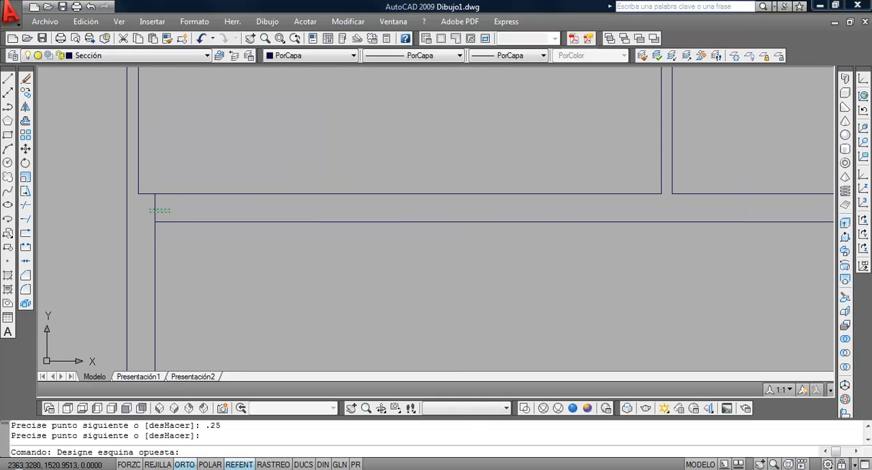
click(139, 208)
click(155, 207)
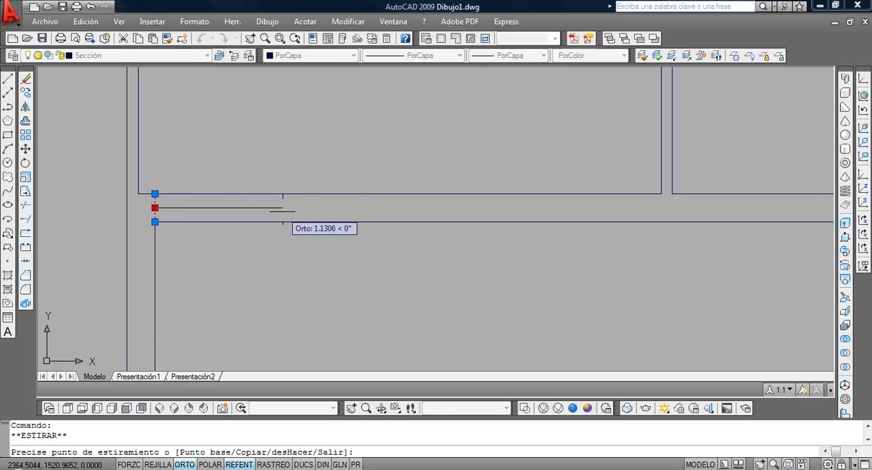
text(1.25)
key(Return)
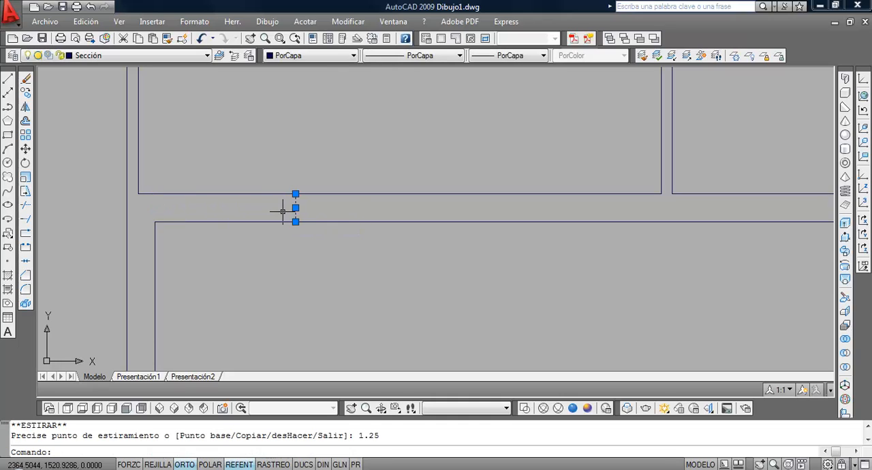
key(Escape)
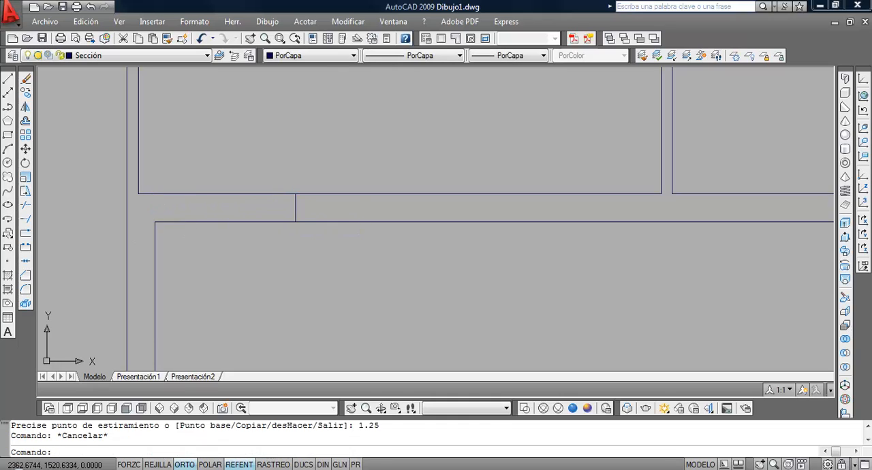
- Offset the moved line 1 unit to the right to mark the other side of the front wall opening
click(26, 121)
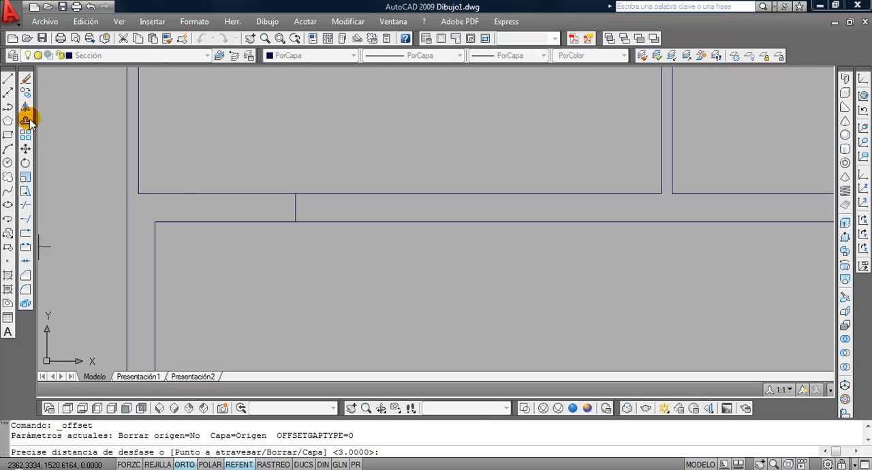
text(1)
key(Return)
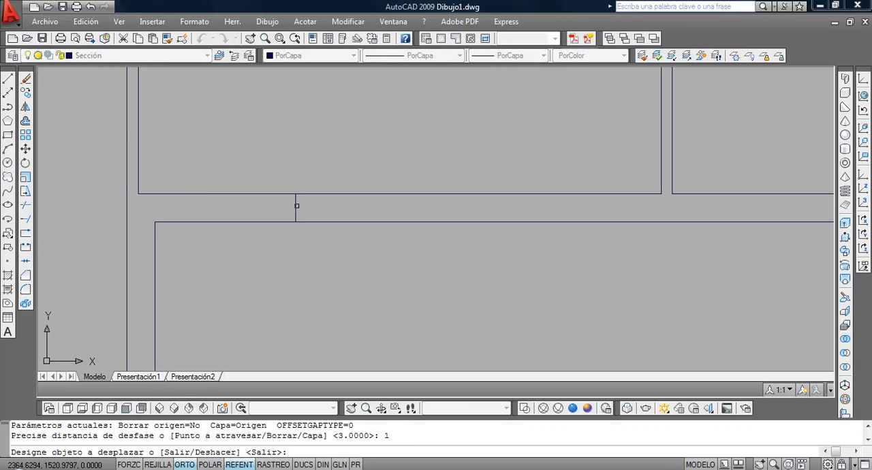
click(296, 202)
click(333, 207)
key(Return)
- Trim the front wall's two face lines between the jamb lines to cut the opening
scroll(329, 269, down, 4)
middle_drag(329, 269, 171, 261)
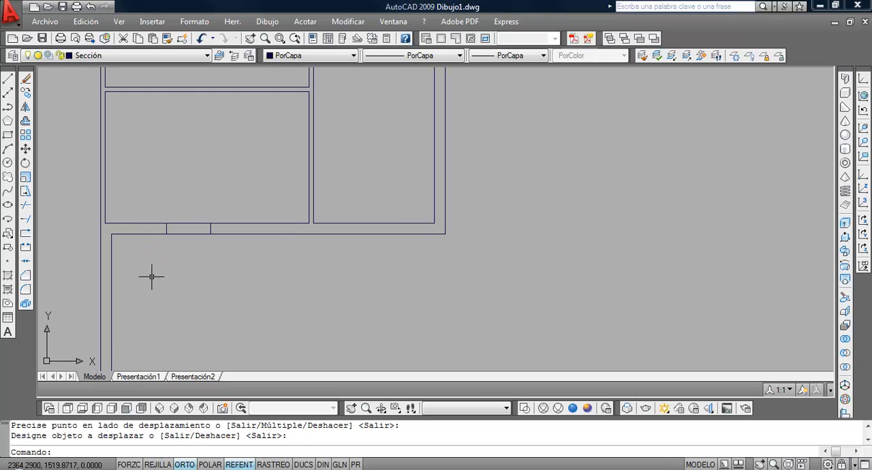
click(26, 204)
key(Return)
click(198, 248)
click(181, 205)
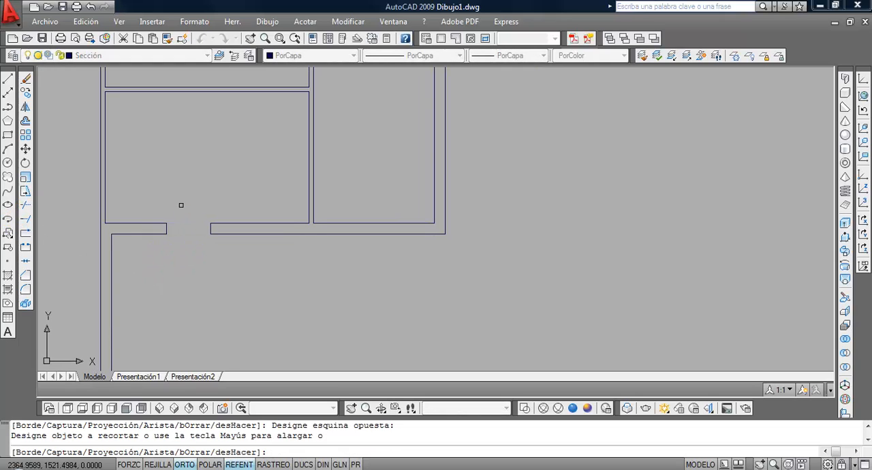
key(Return)
scroll(225, 273, down, 3)
middle_drag(232, 256, 422, 277)
scroll(422, 277, up, 1)
middle_click(277, 230)
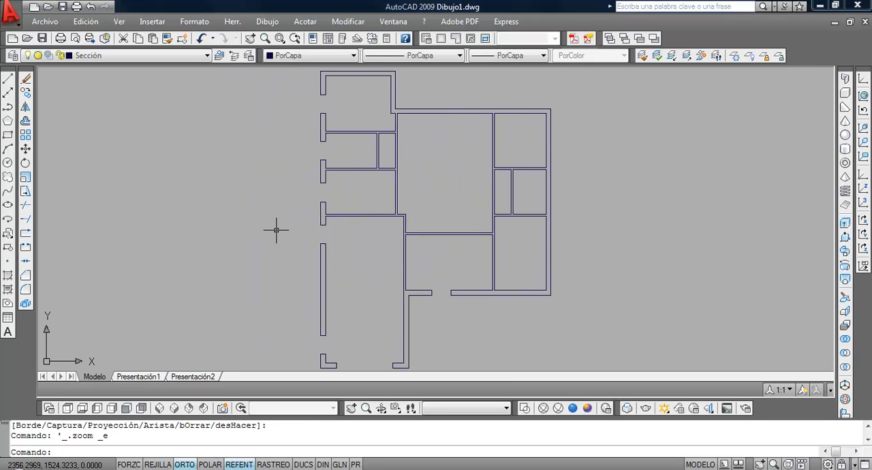